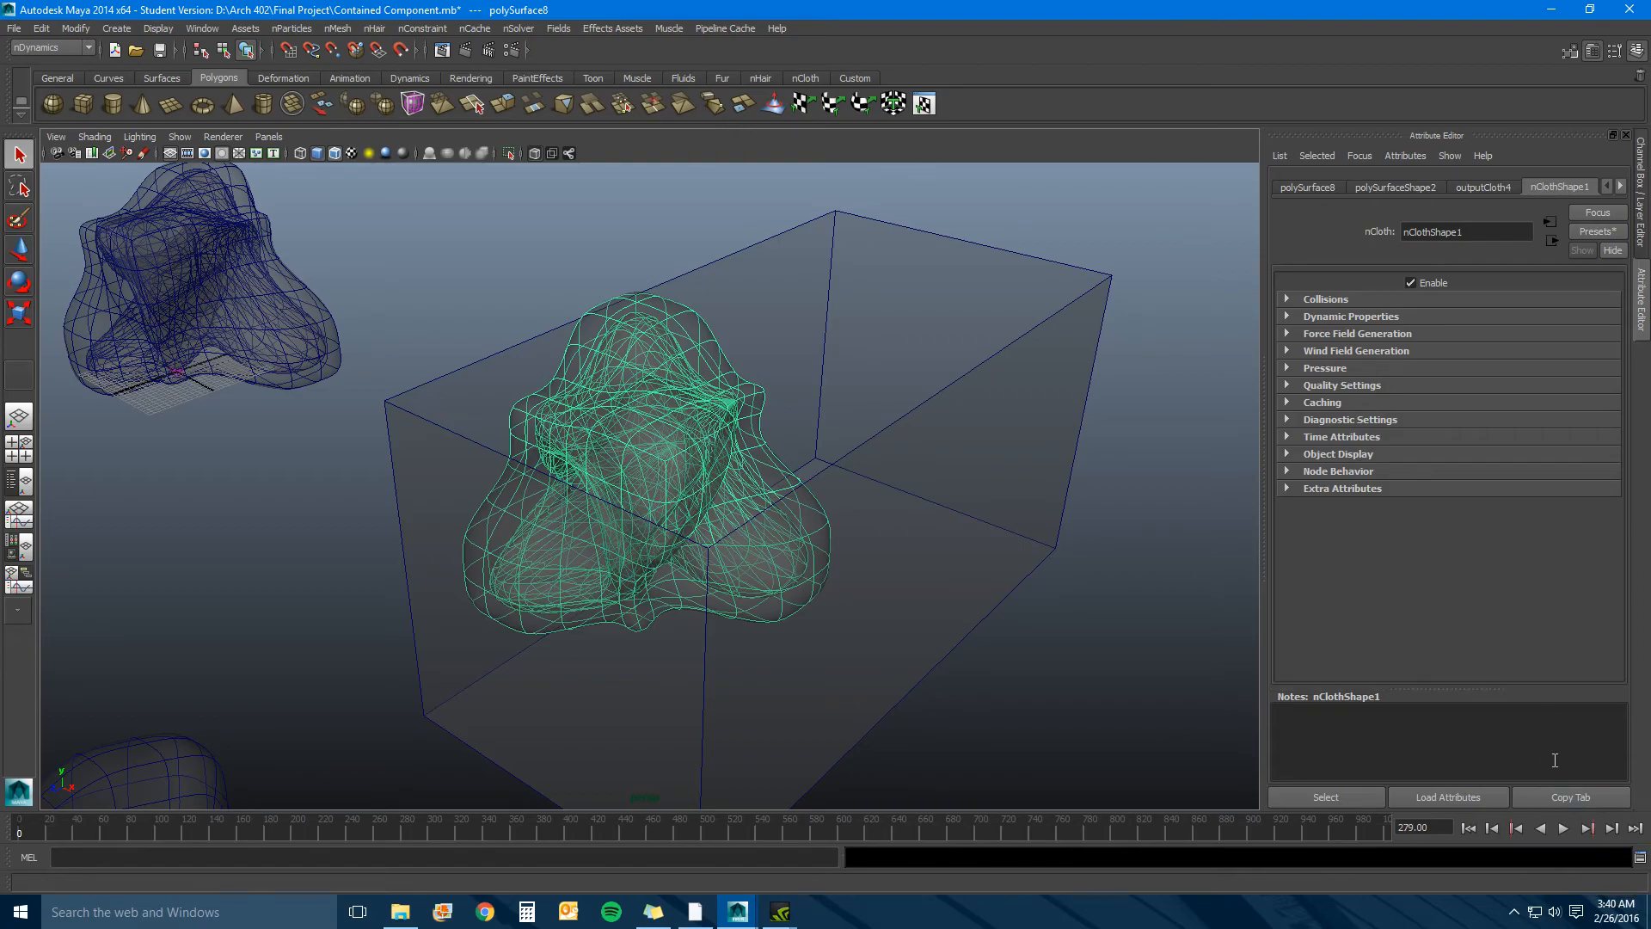
Run the nCloth simulation briefly on the boxed component, stop it and return to the first frame.
click(1562, 829)
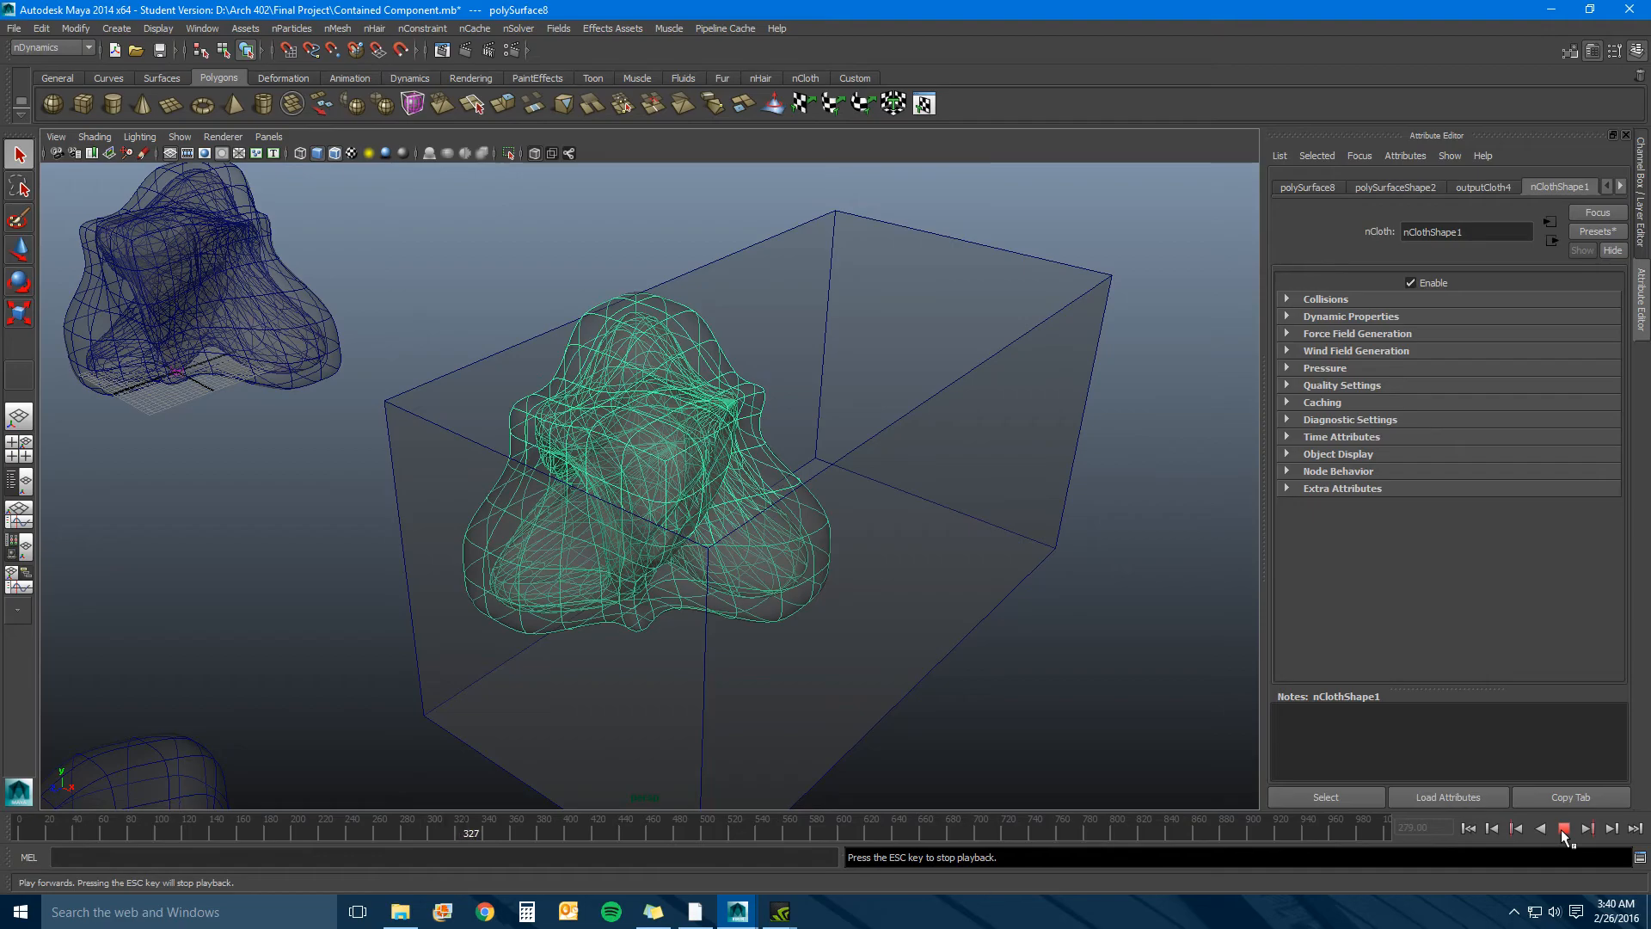
click(1563, 829)
click(1468, 829)
Play the simulation from the first frame and examine how the component deforms inside the transparent box.
scroll(952, 601, down, 5)
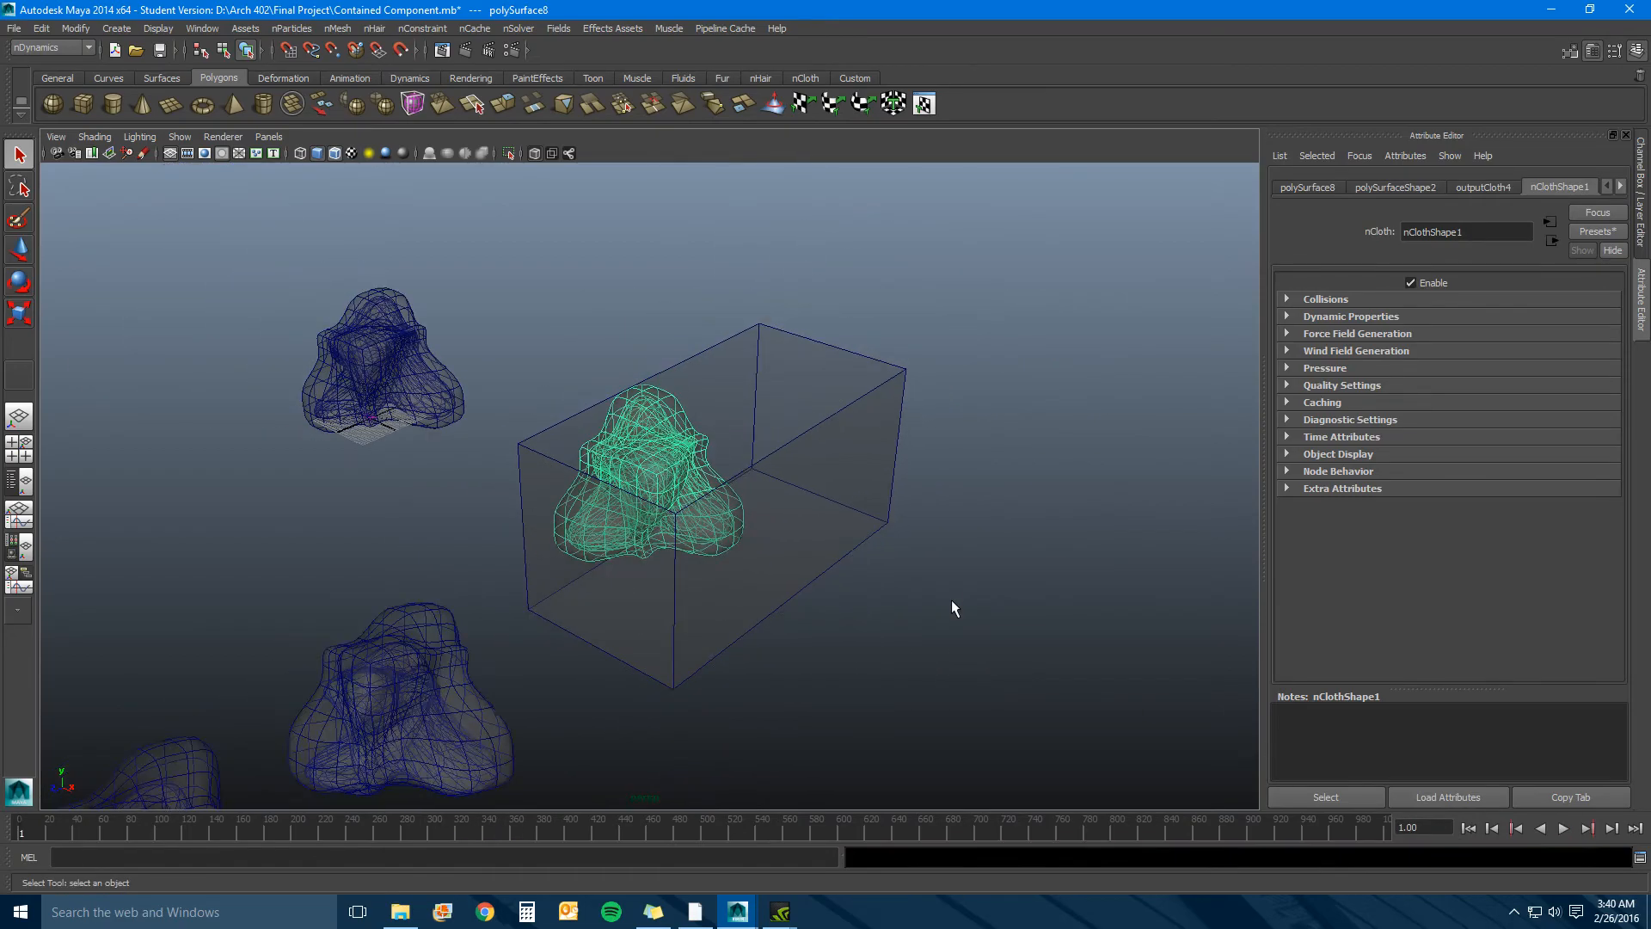
scroll(972, 584, up, 5)
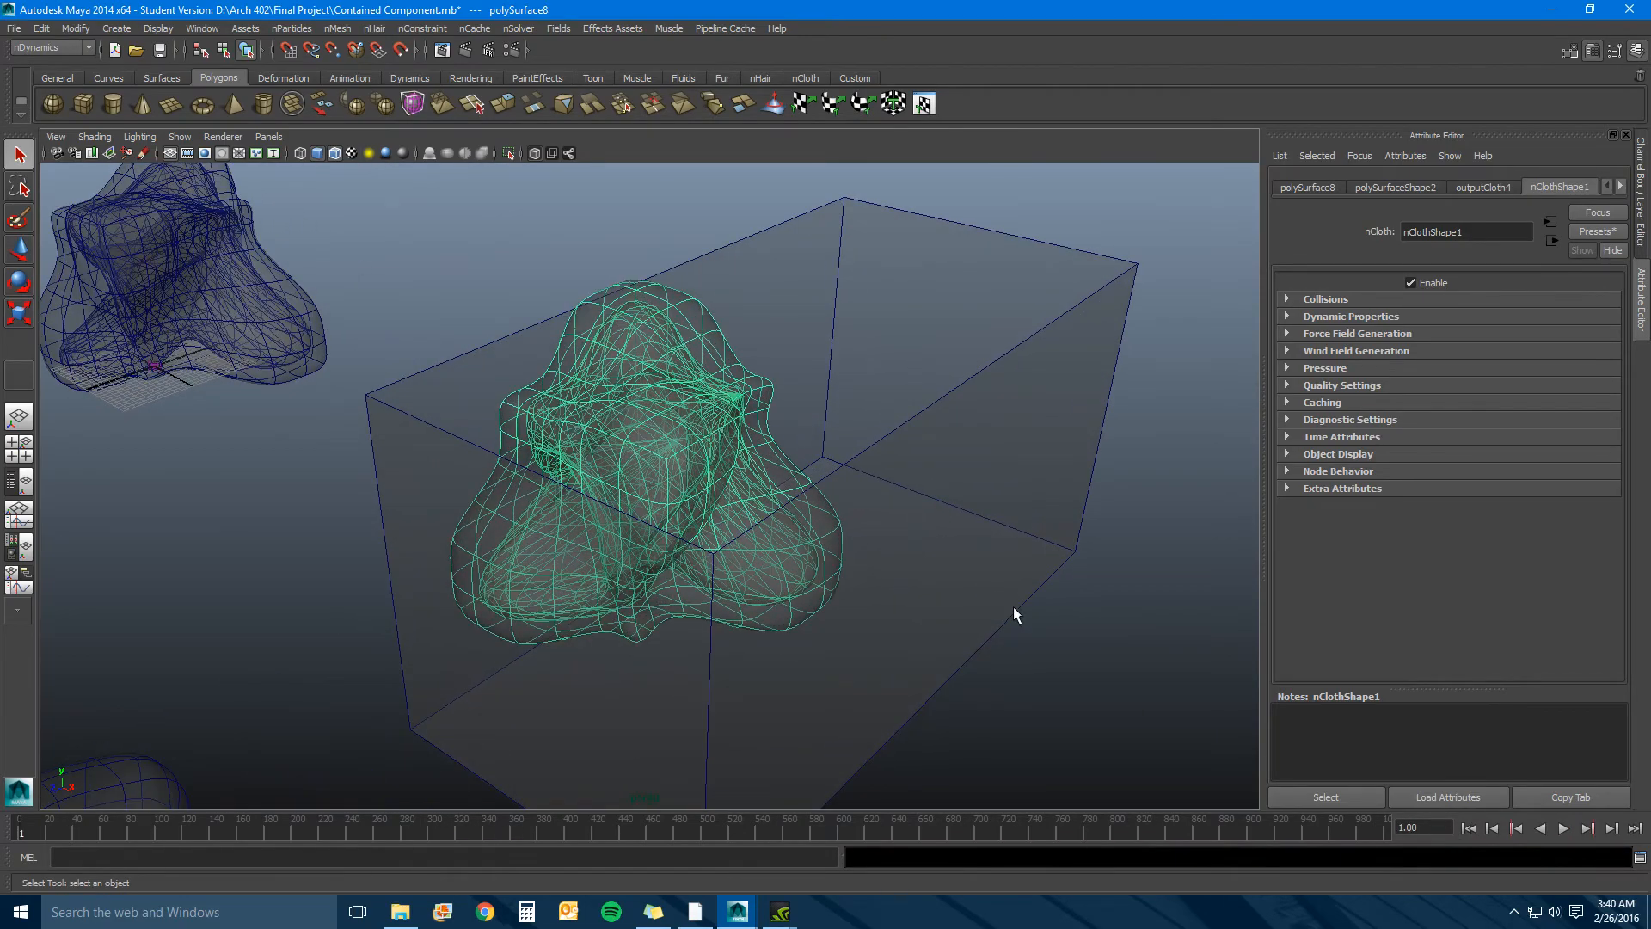
scroll(1012, 606, down, 8)
alt+drag(844, 571, 976, 544)
scroll(976, 544, up, 2)
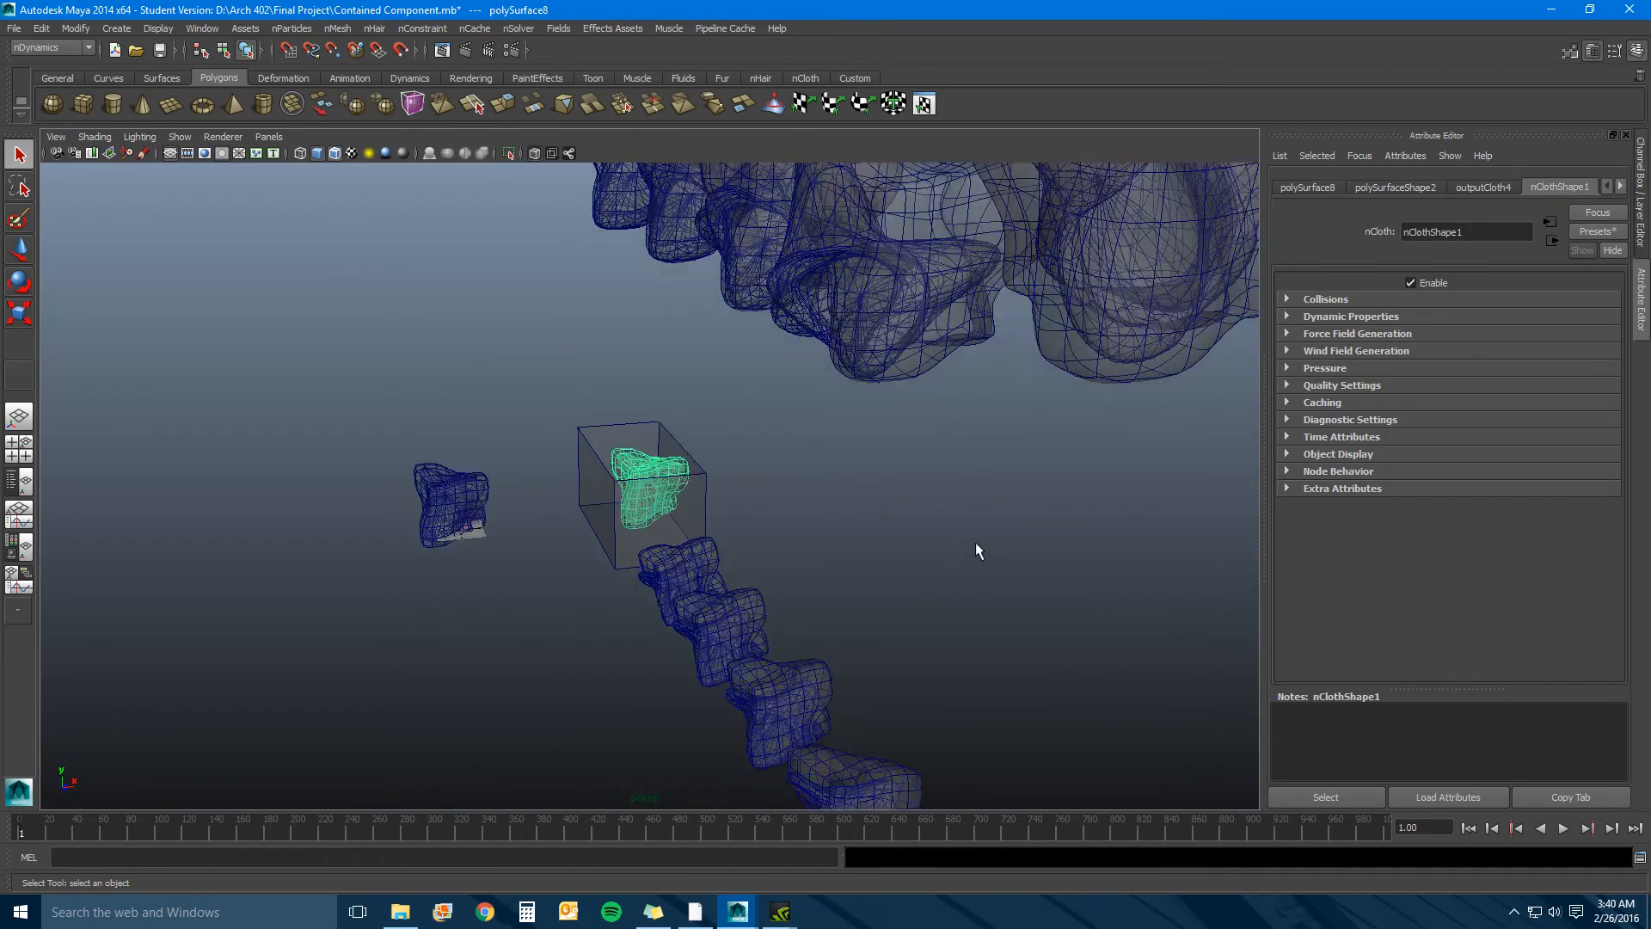
scroll(975, 544, up, 2)
click(1563, 828)
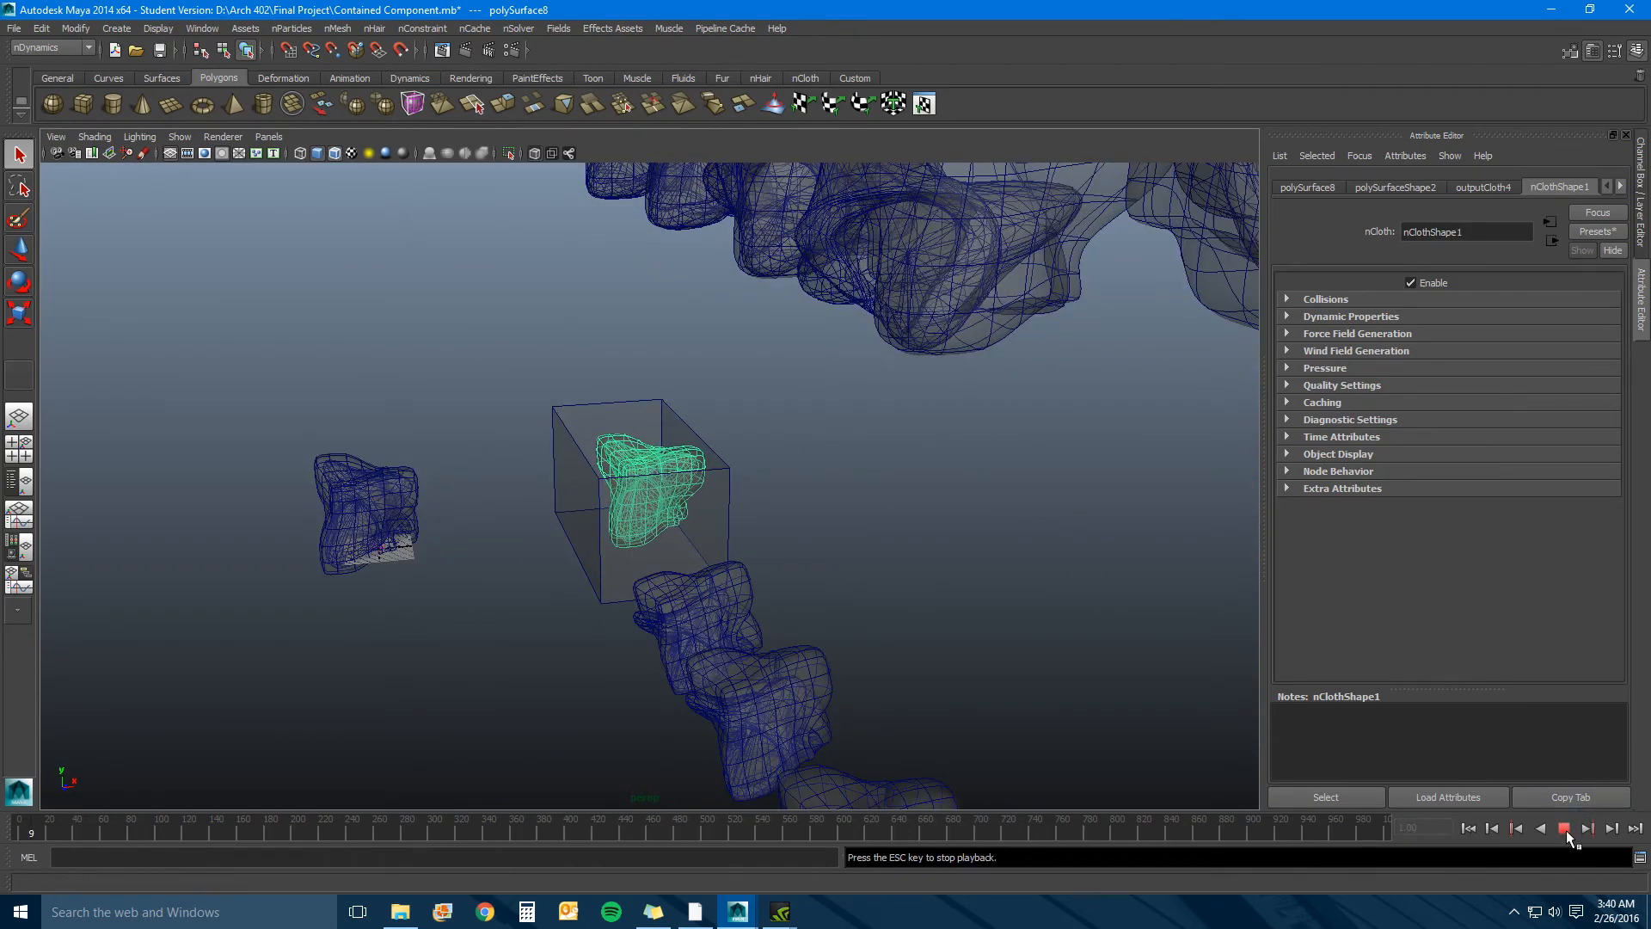
scroll(796, 618, up, 5)
alt+drag(912, 617, 957, 614)
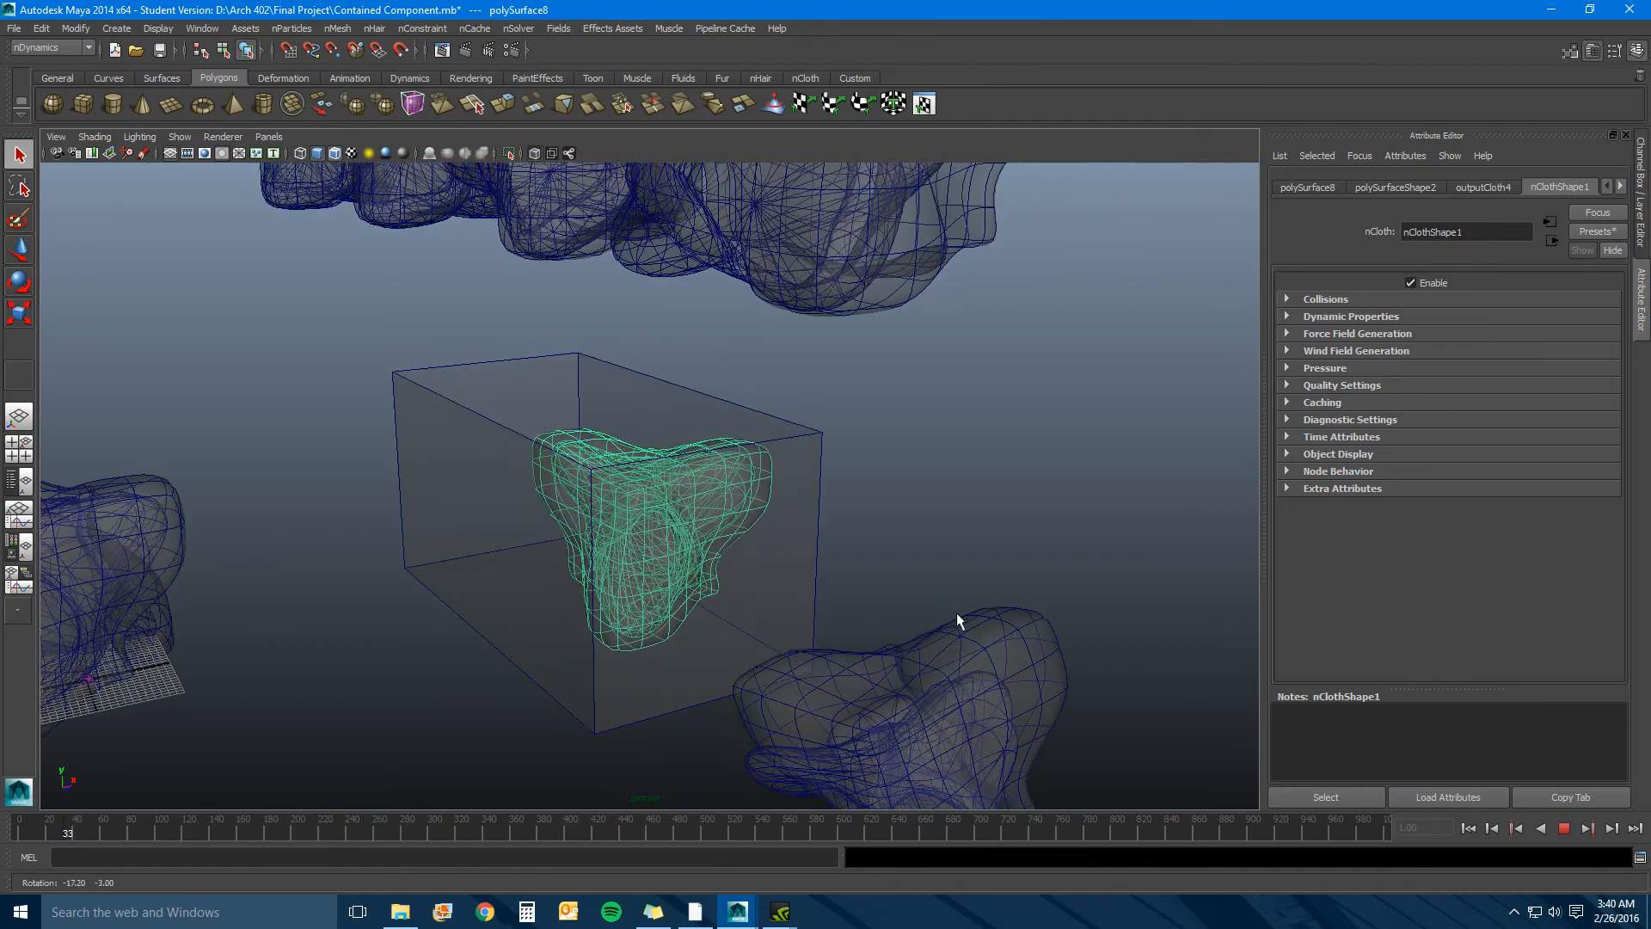
scroll(698, 719, up, 3)
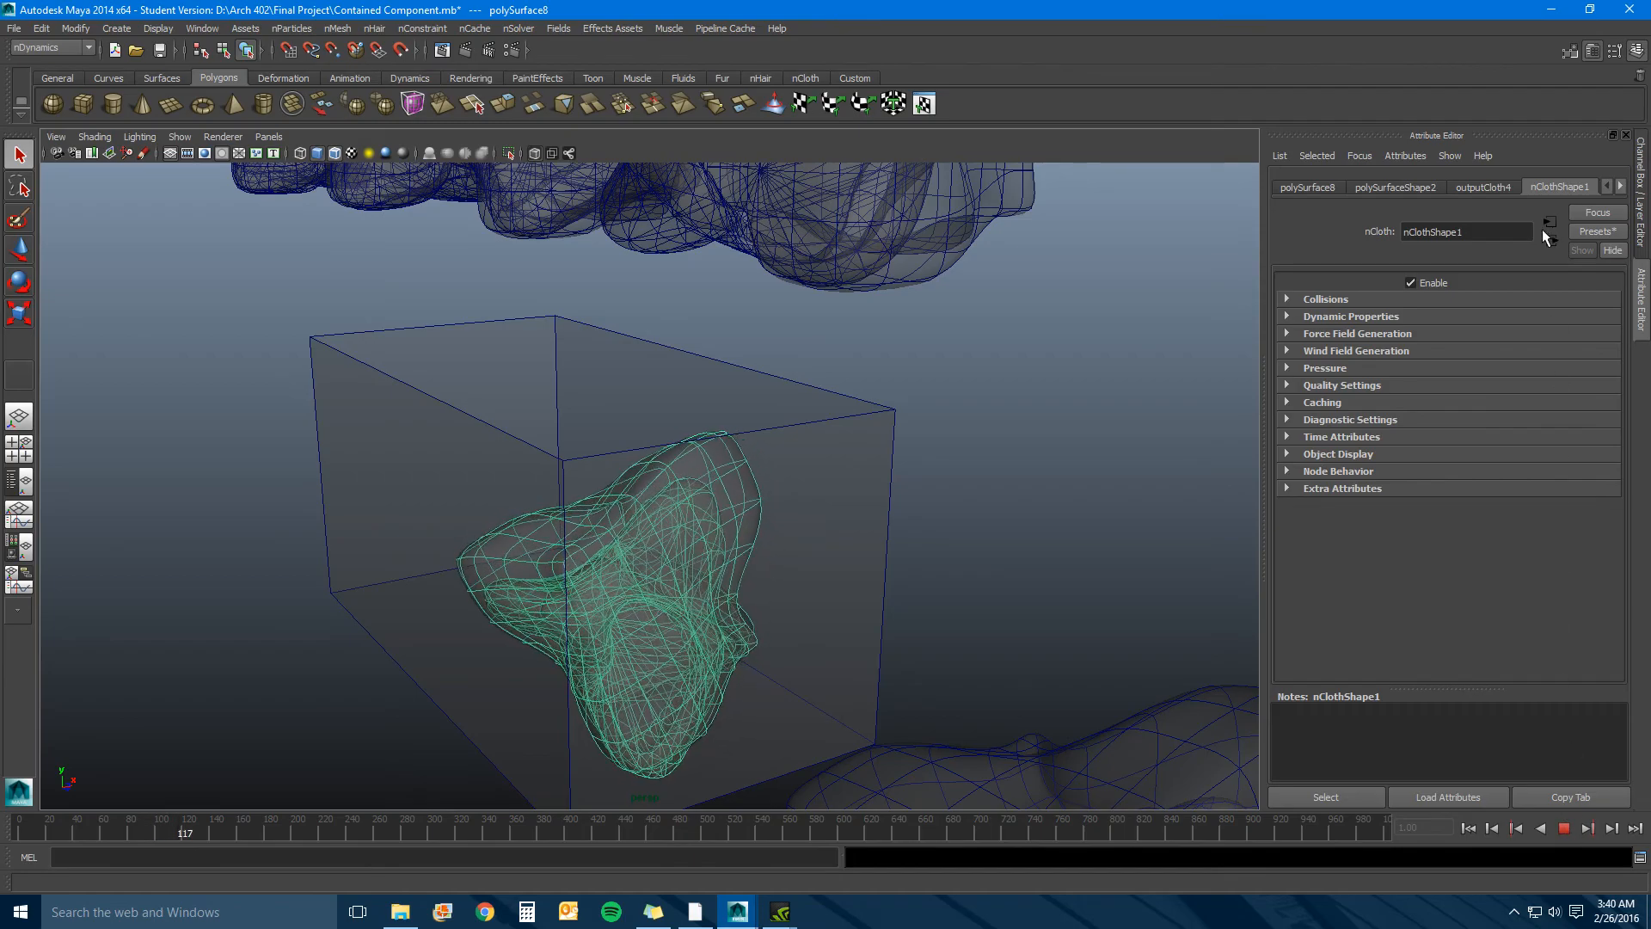
Show the Collisions settings of nClothShape1, stop the playback and return to the first frame.
click(1314, 300)
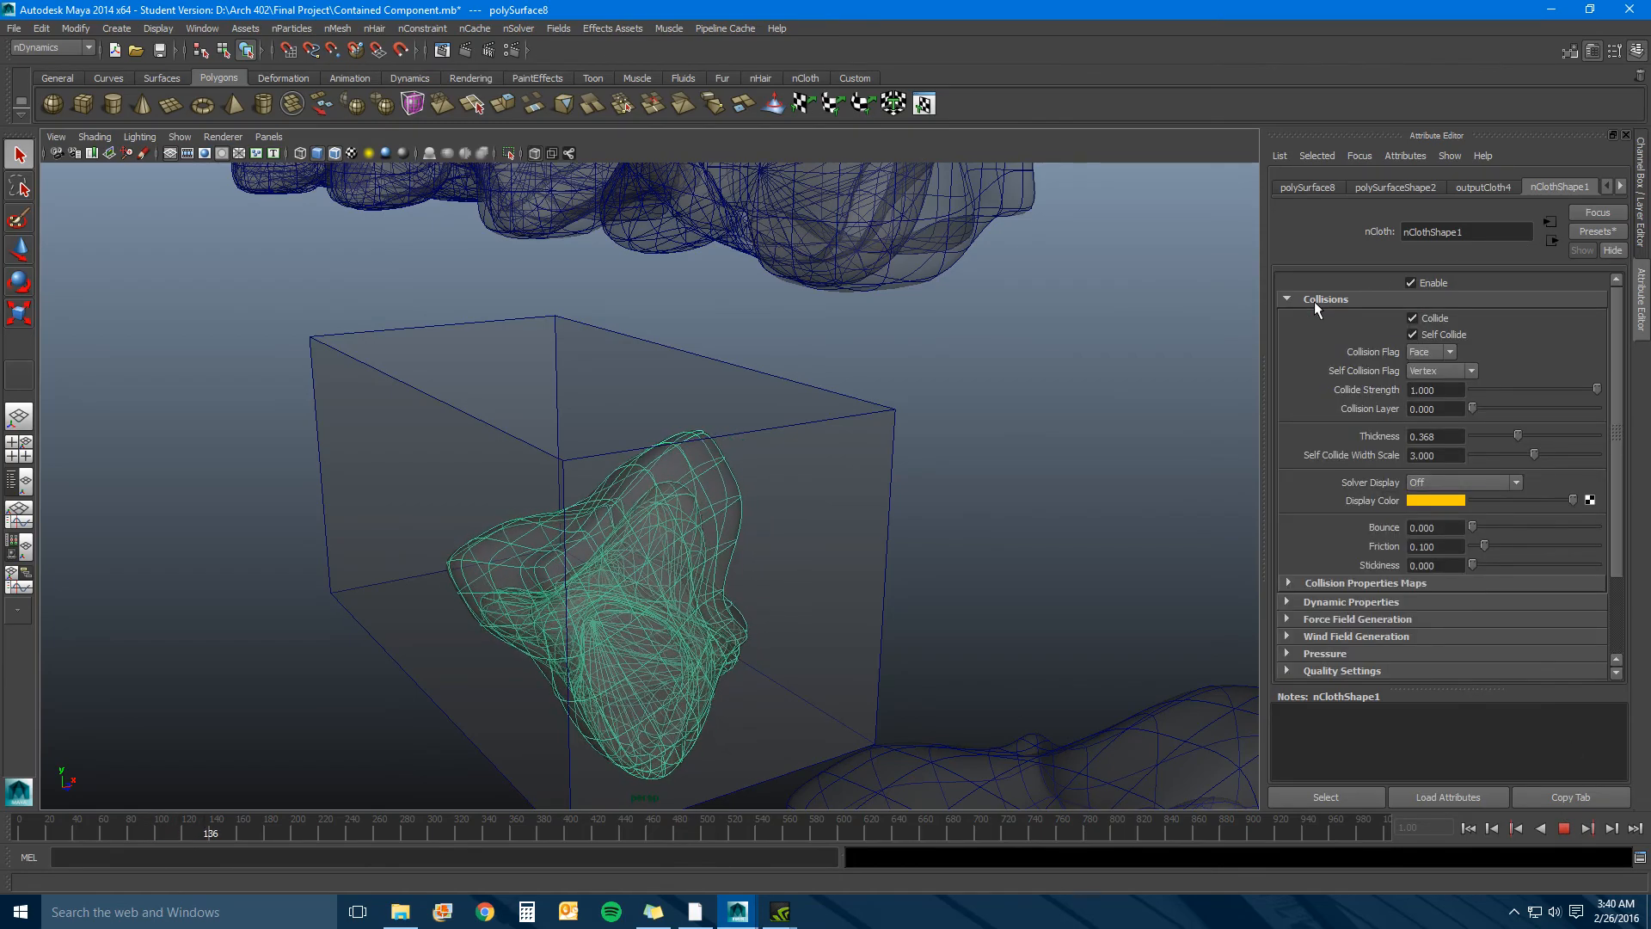
click(1565, 828)
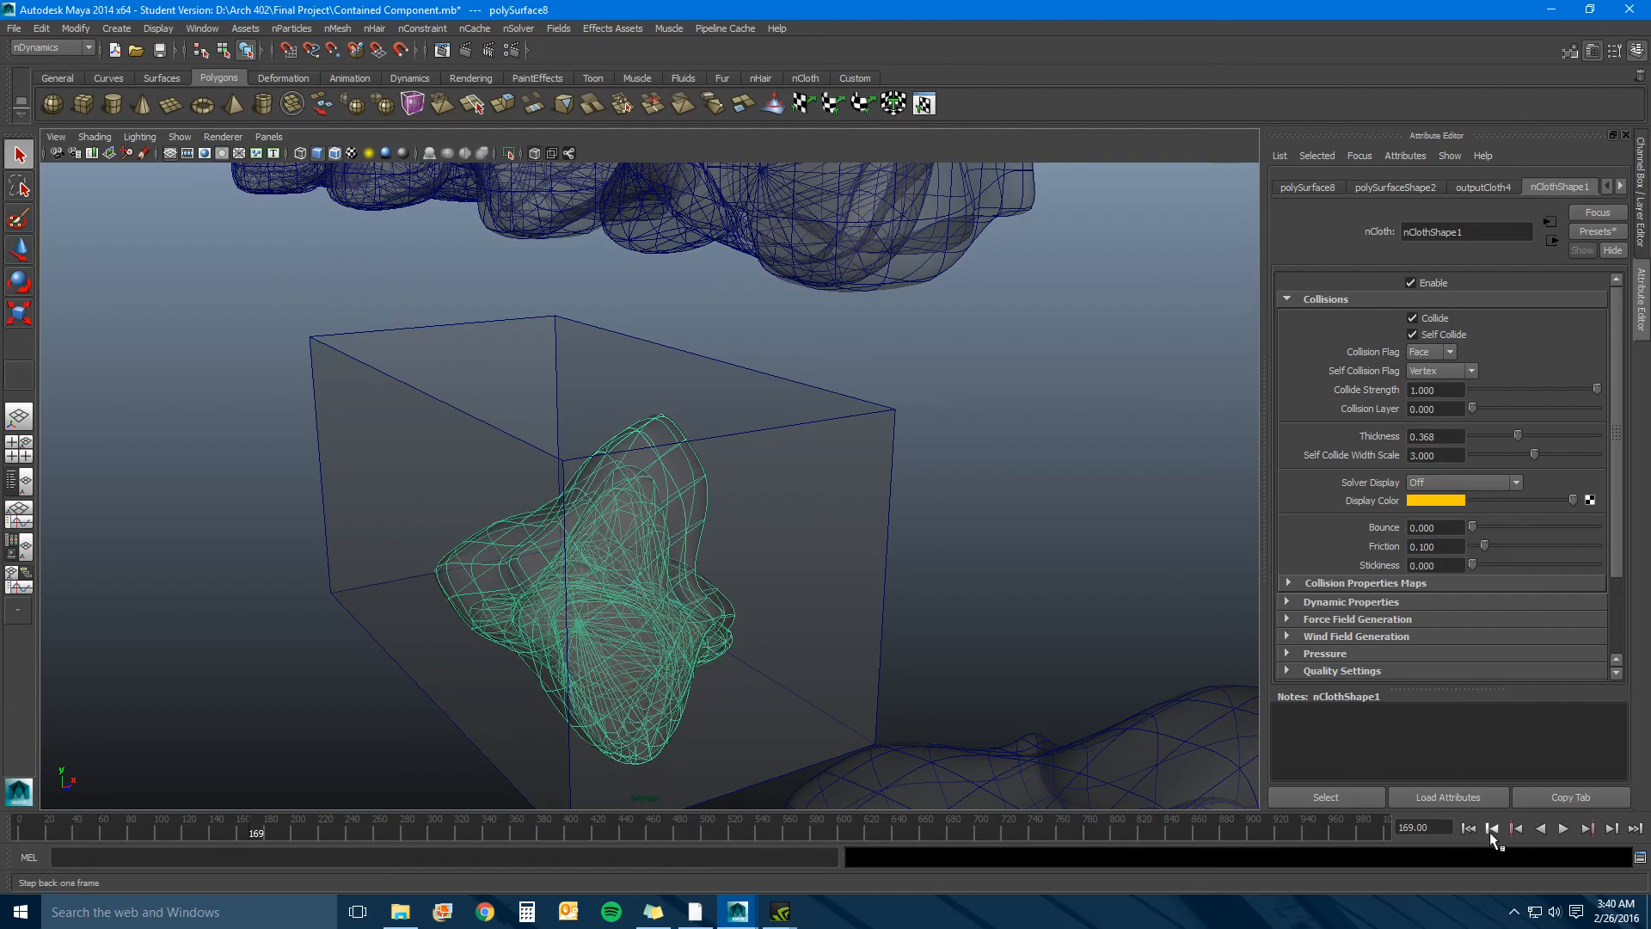
click(1468, 828)
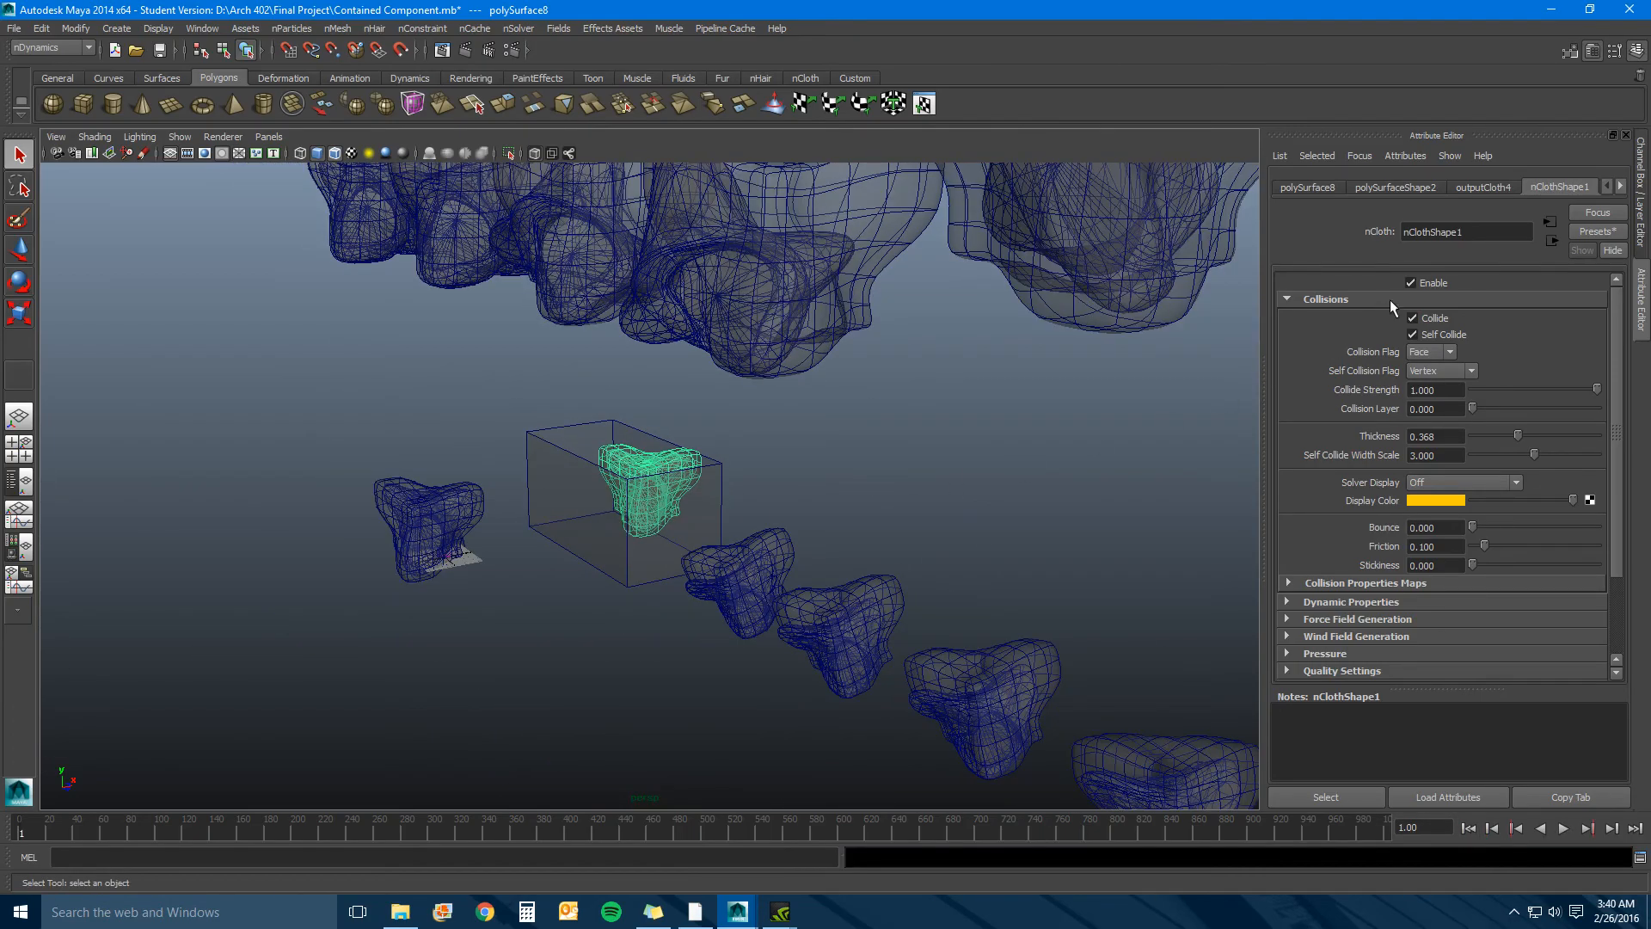
Examine the row of component copies extending from the transparent box, viewing them from the front and the side.
alt+drag(1099, 466, 904, 400)
click(684, 455)
scroll(685, 454, up, 6)
scroll(781, 435, down, 2)
alt+middle_drag(1102, 482, 873, 354)
alt+middle_drag(969, 409, 662, 339)
alt+middle_drag(1095, 456, 685, 376)
scroll(685, 376, down, 3)
alt+middle_drag(855, 391, 779, 369)
scroll(779, 369, down, 4)
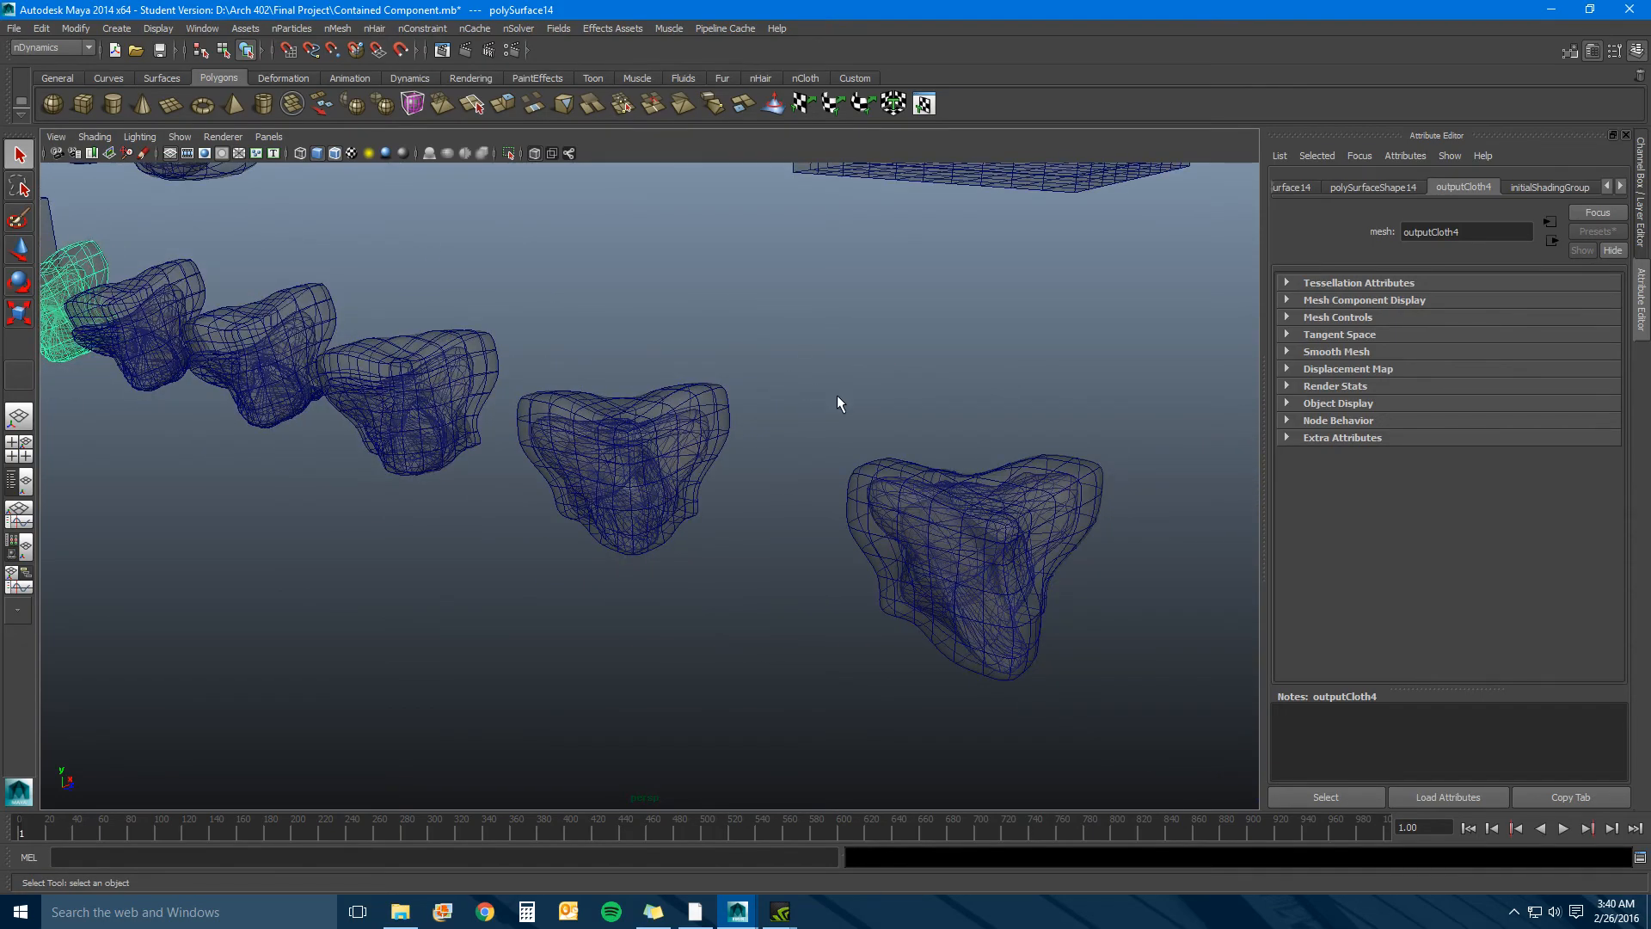
click(1039, 547)
alt+middle_drag(273, 485, 450, 527)
alt+drag(272, 505, 394, 511)
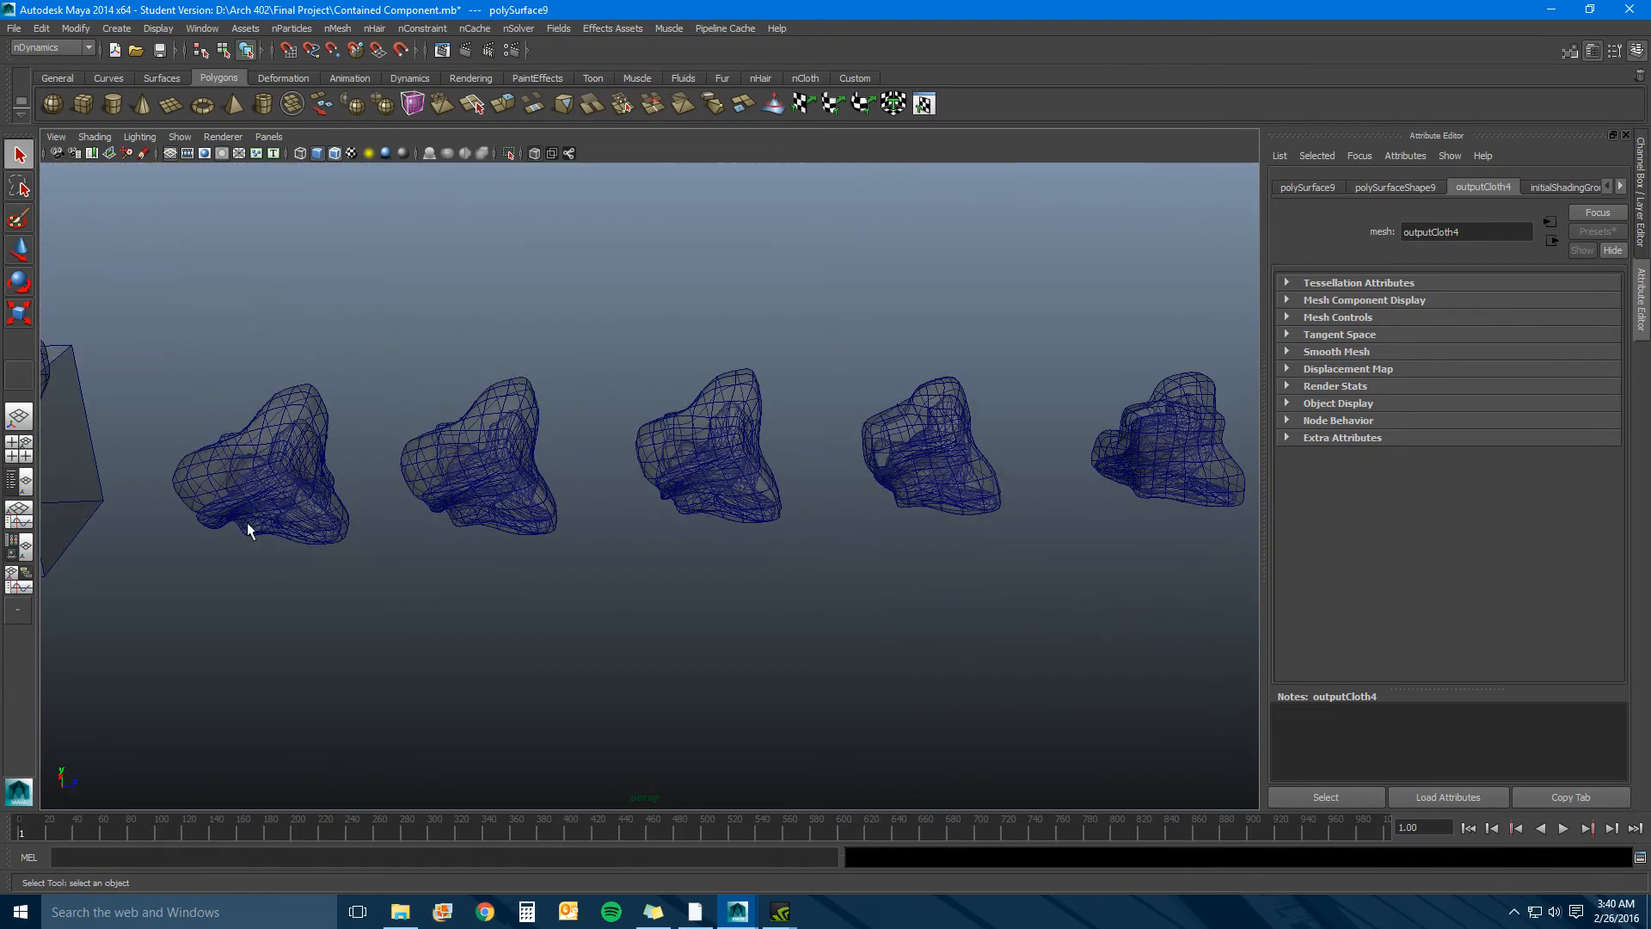
Select and frame the large component at the front of the upper row to view its nCloth attributes.
scroll(268, 526, up, 4)
alt+drag(269, 527, 777, 353)
click(779, 359)
key(f)
click(932, 410)
alt+drag(932, 409, 619, 422)
click(620, 422)
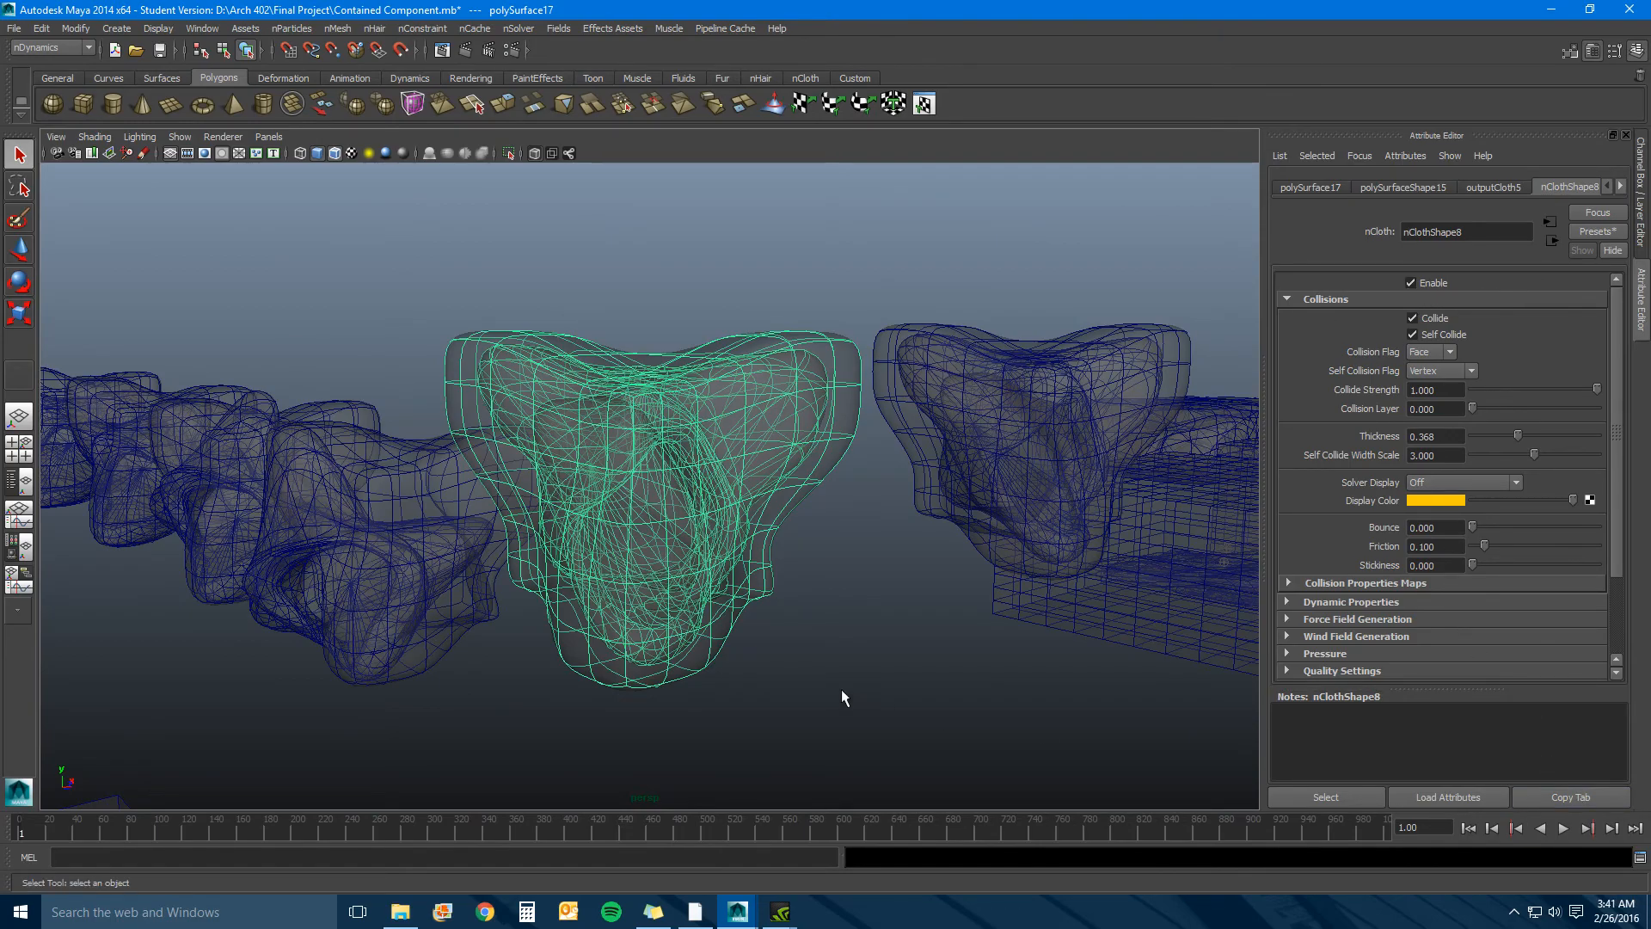
Play the simulation of the front component from the first frame, watch it unselected, stop it and rewind.
scroll(844, 695, down, 3)
click(1564, 828)
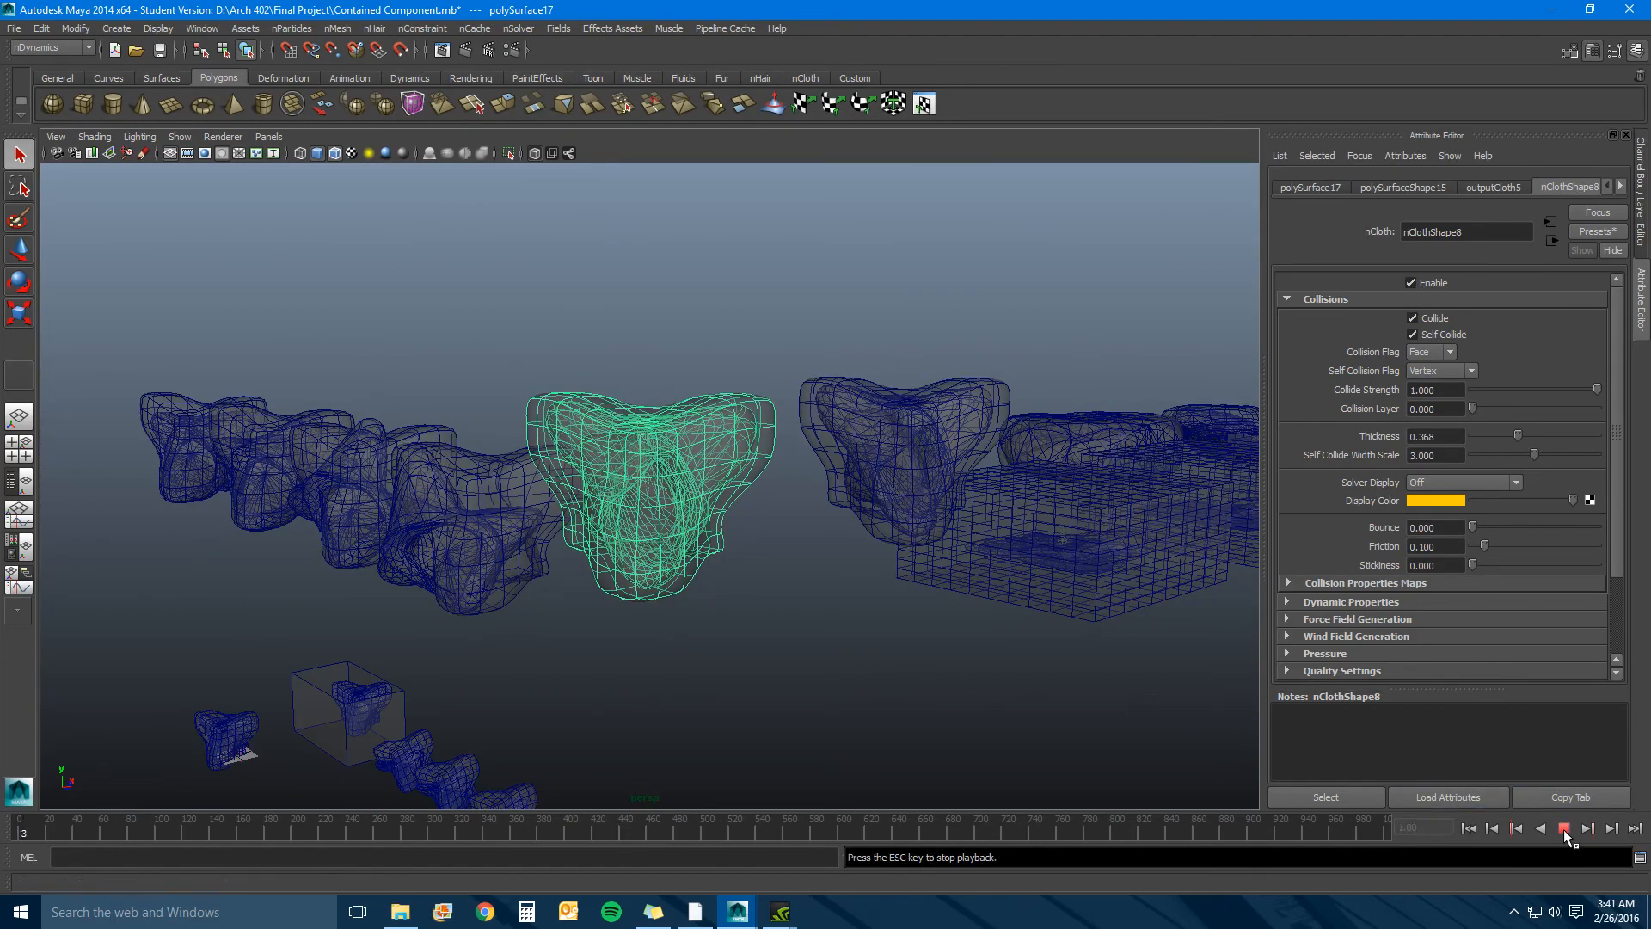
click(1565, 828)
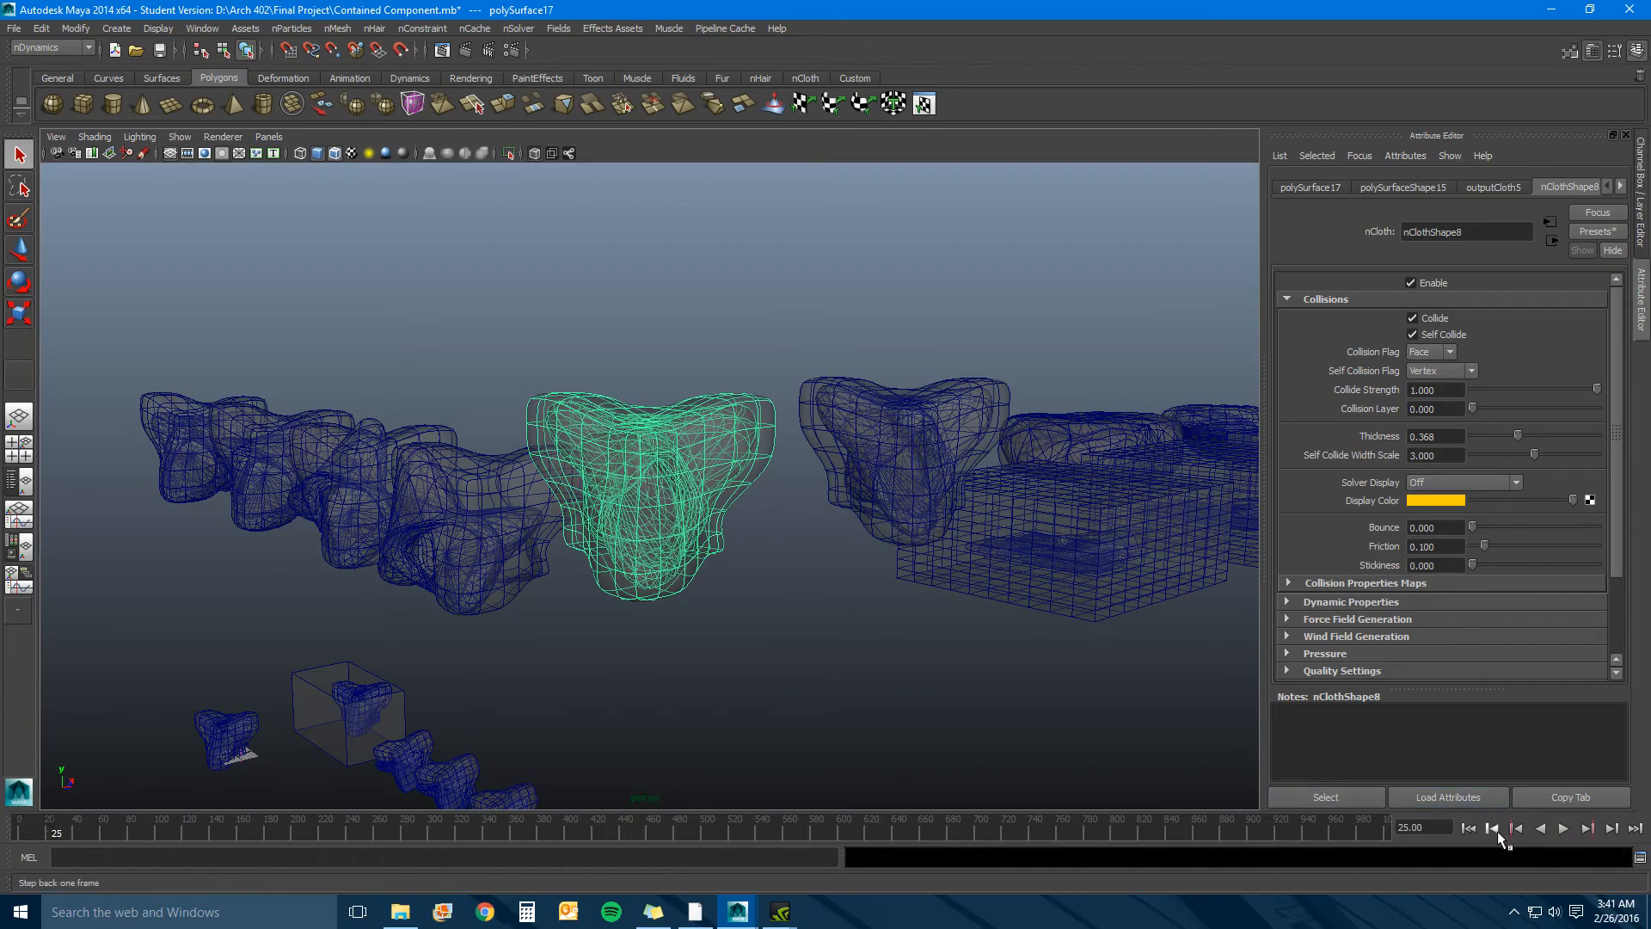
click(1466, 829)
click(1560, 829)
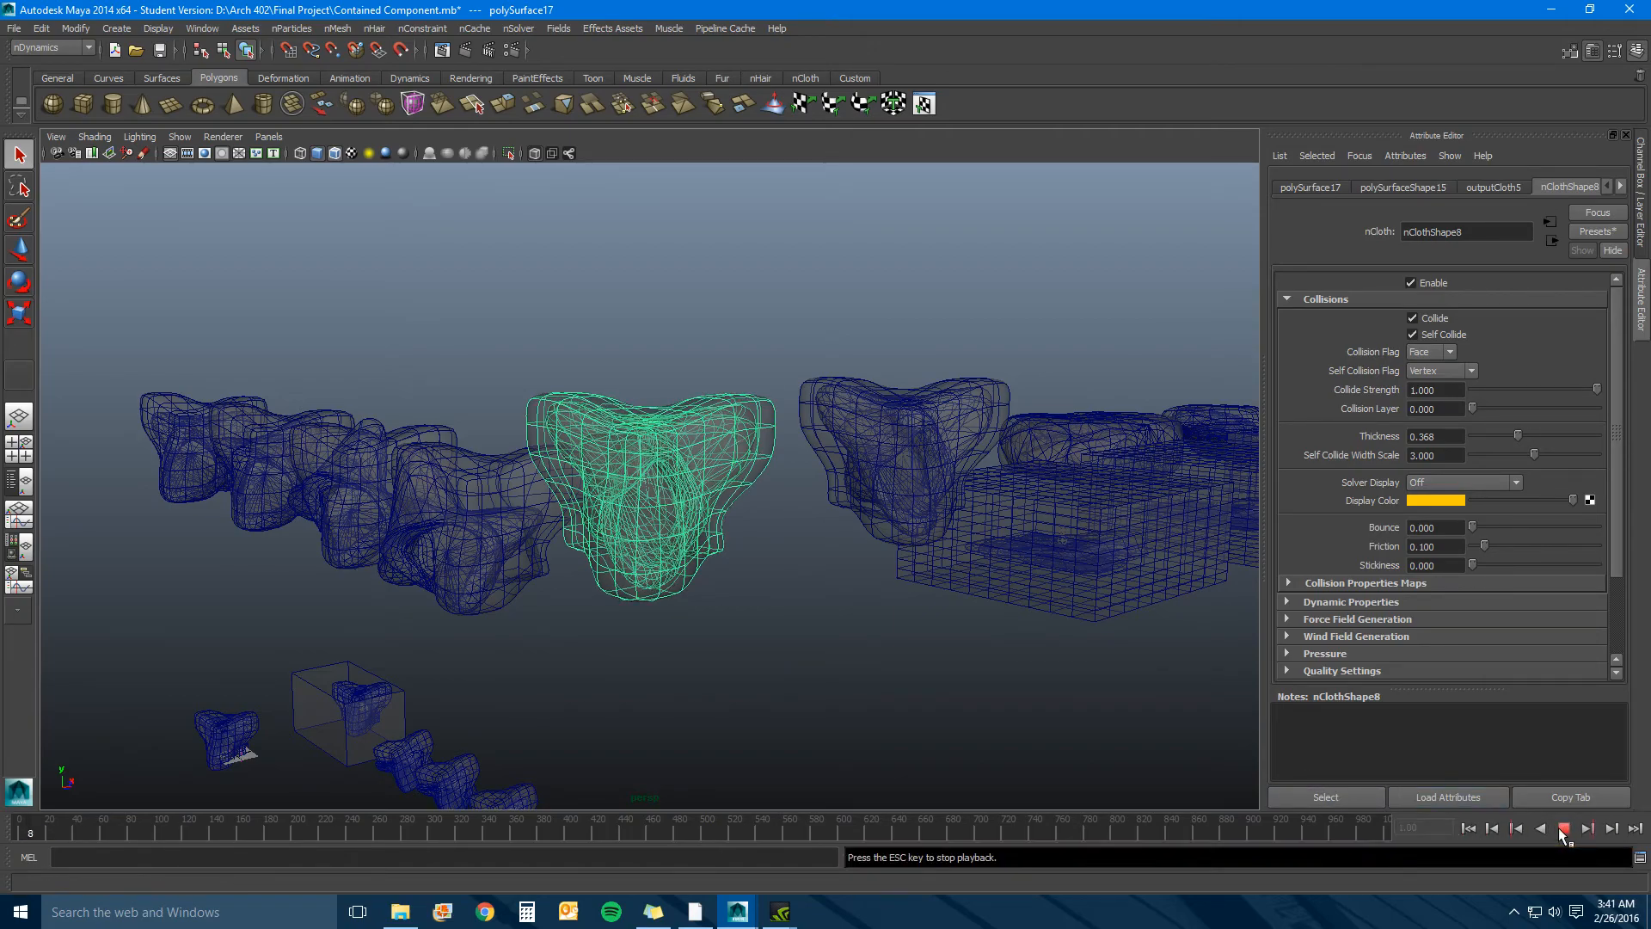
click(953, 704)
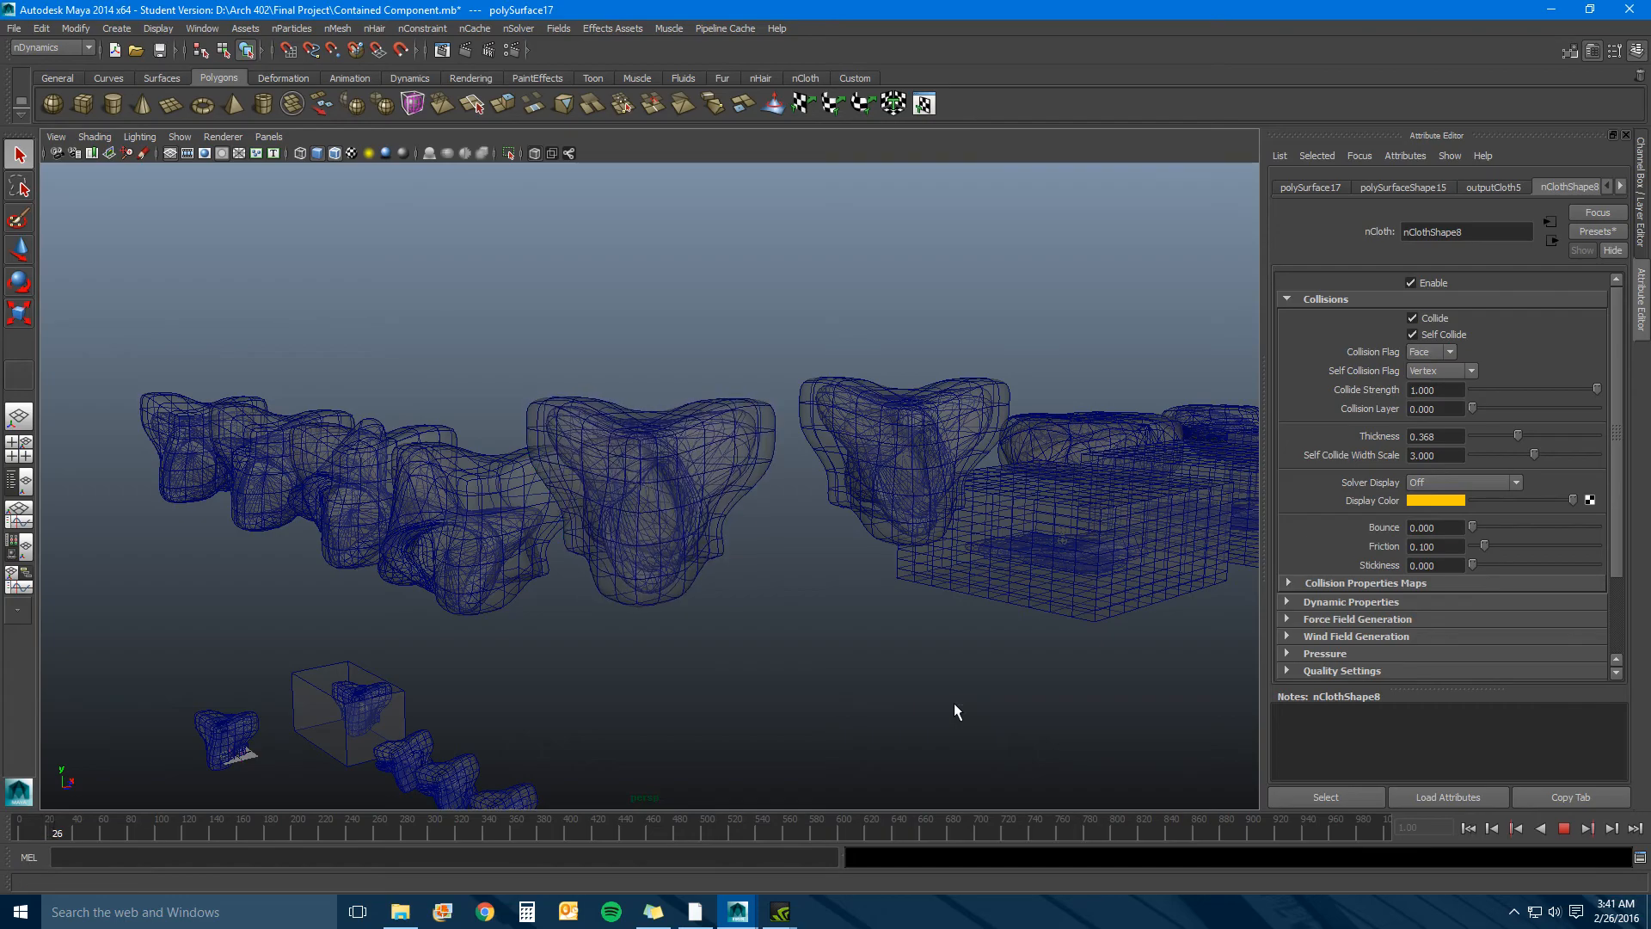
scroll(750, 702, up, 3)
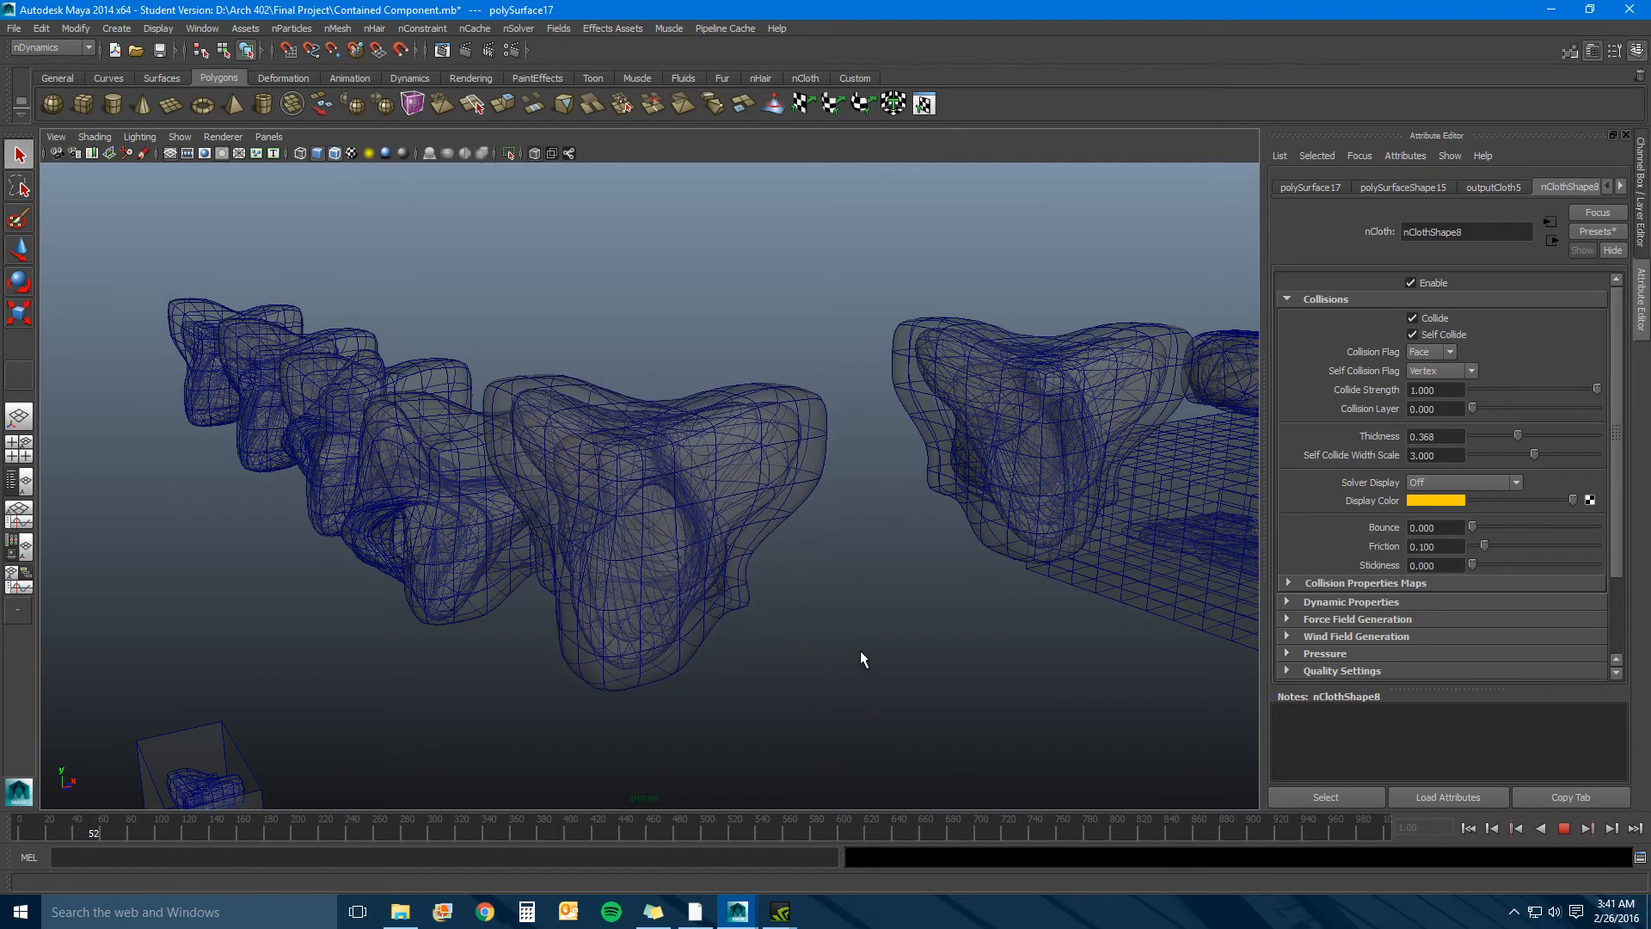
alt+middle_drag(851, 582, 850, 490)
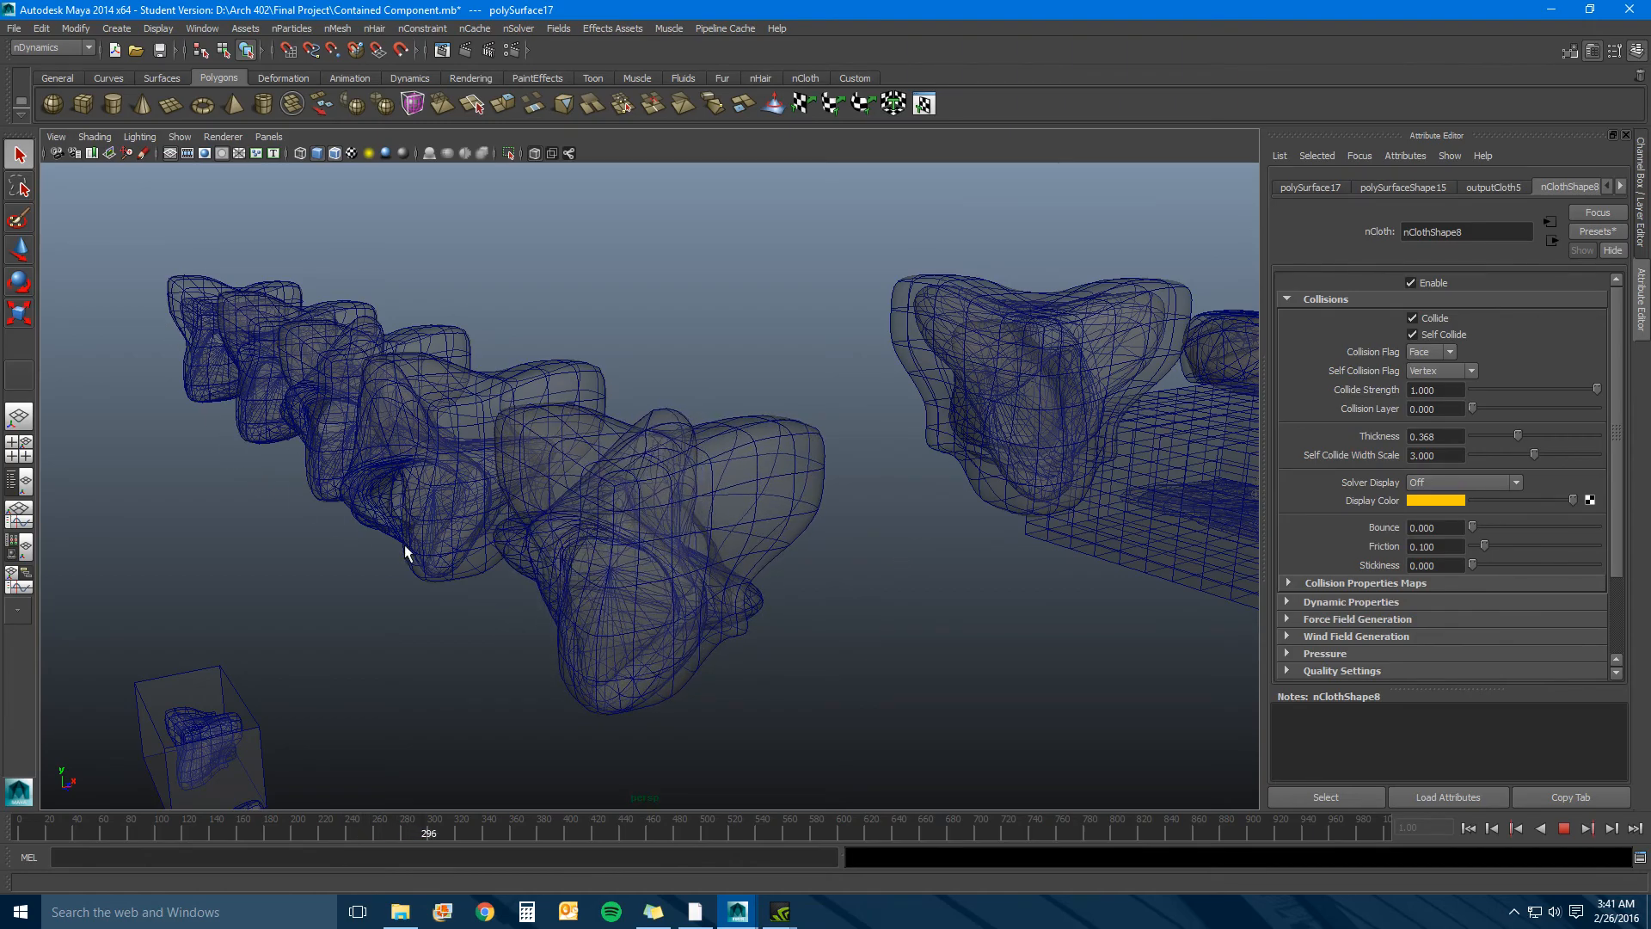
click(1564, 829)
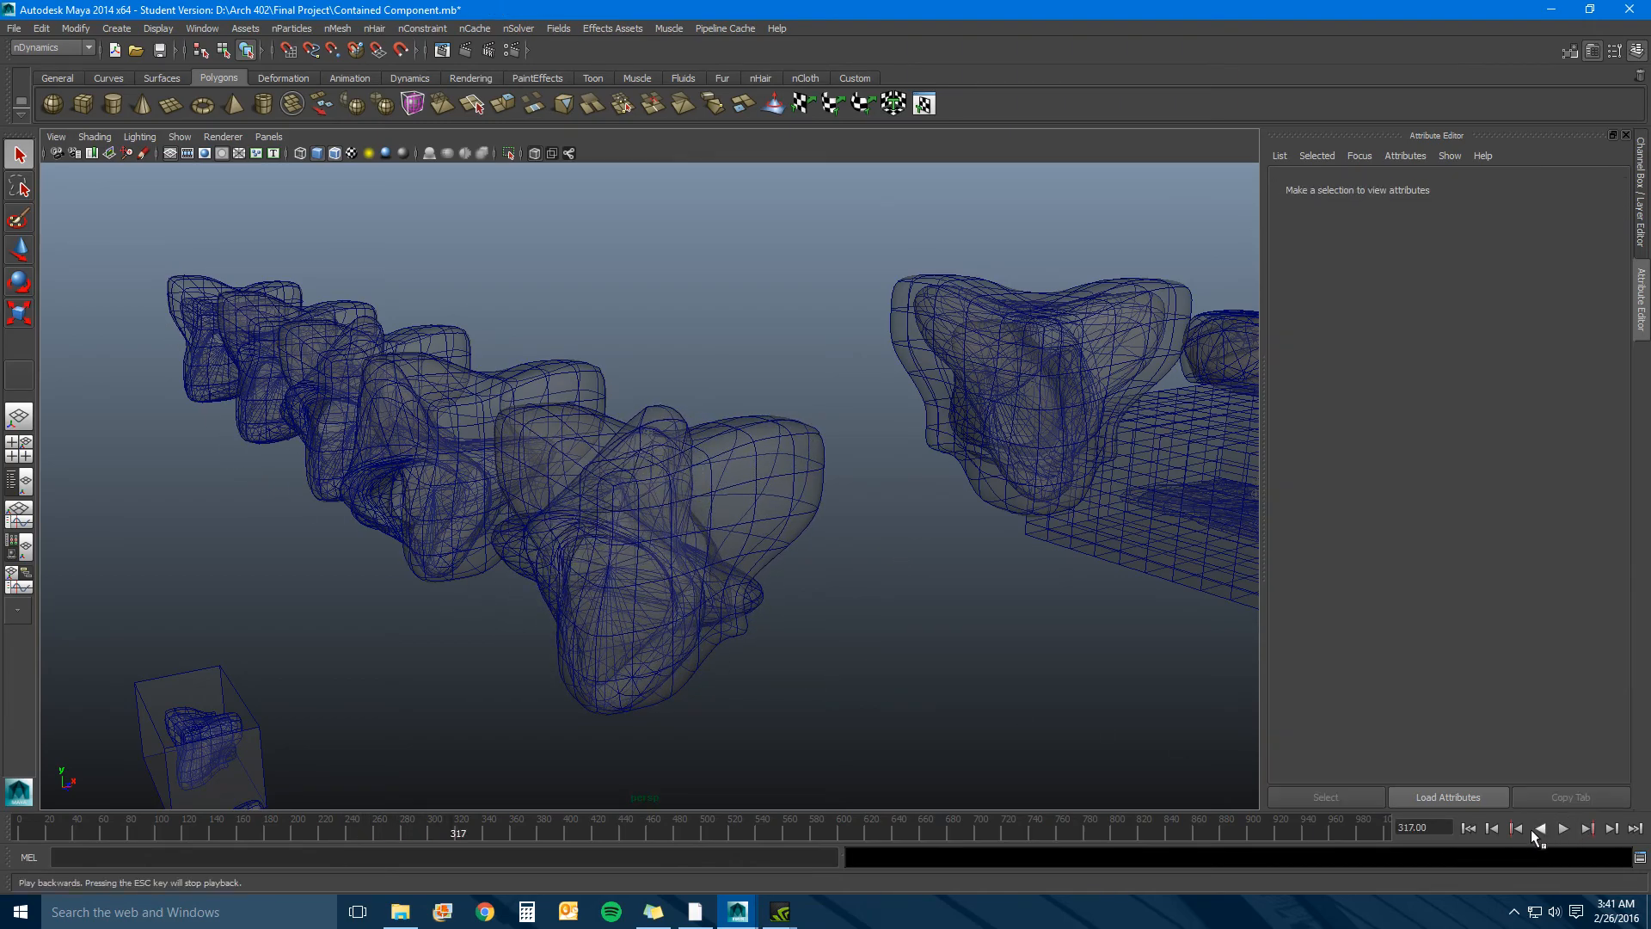
click(1471, 828)
Check the front component's nCloth attributes, then select and frame the nearest subdivided box to view its nRigid settings.
click(708, 382)
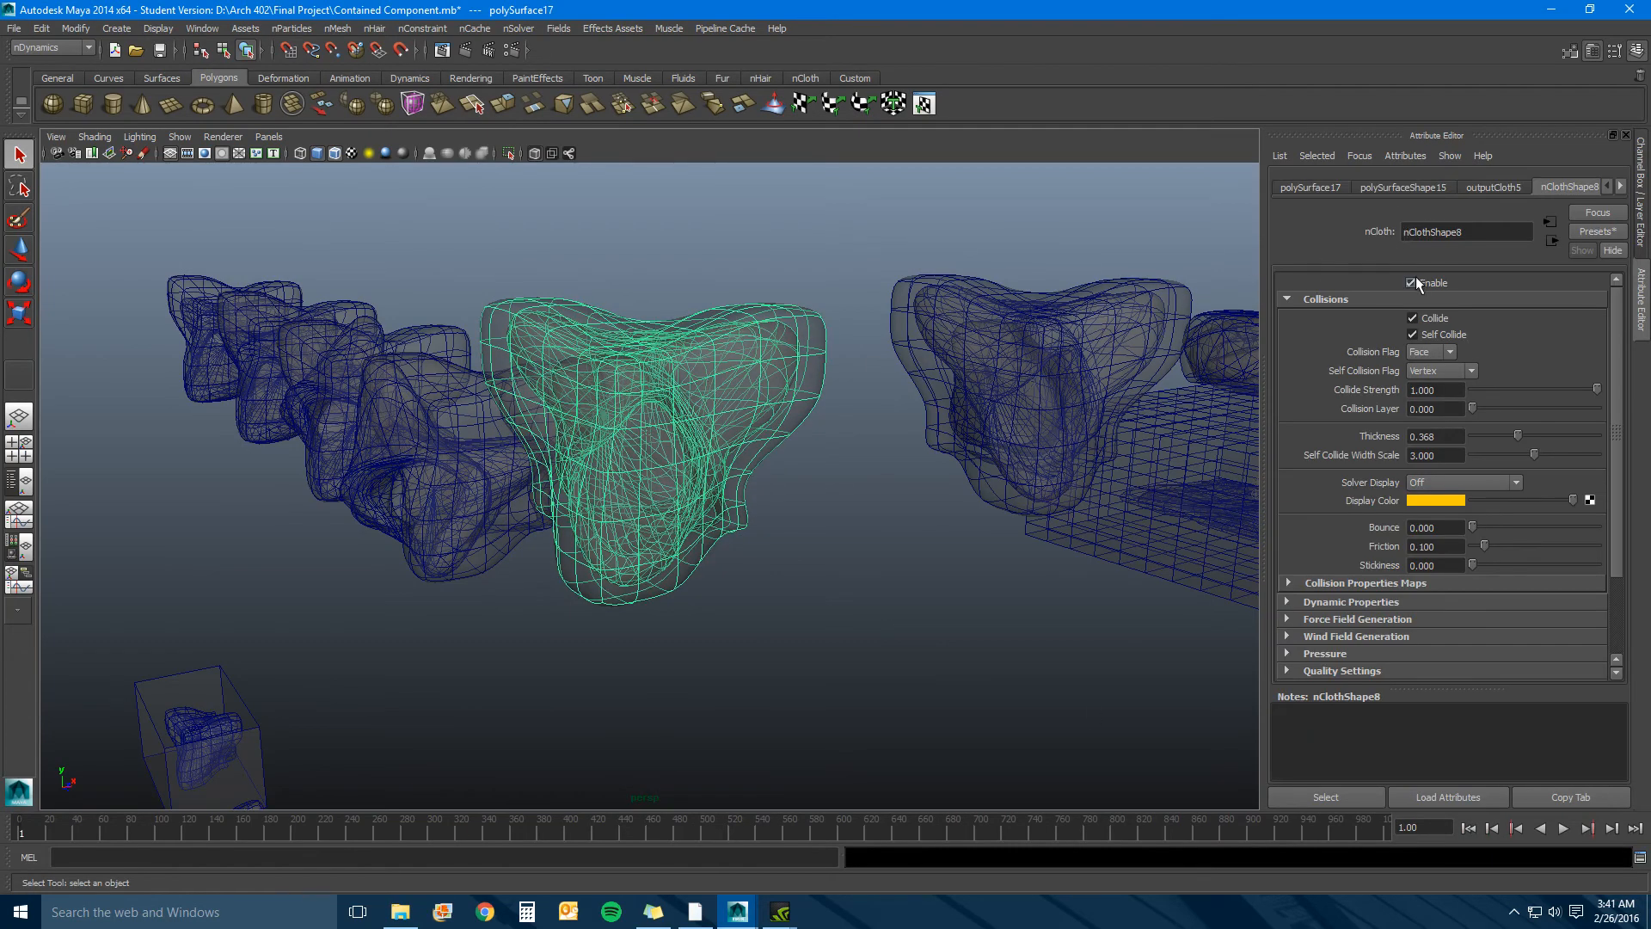
click(889, 612)
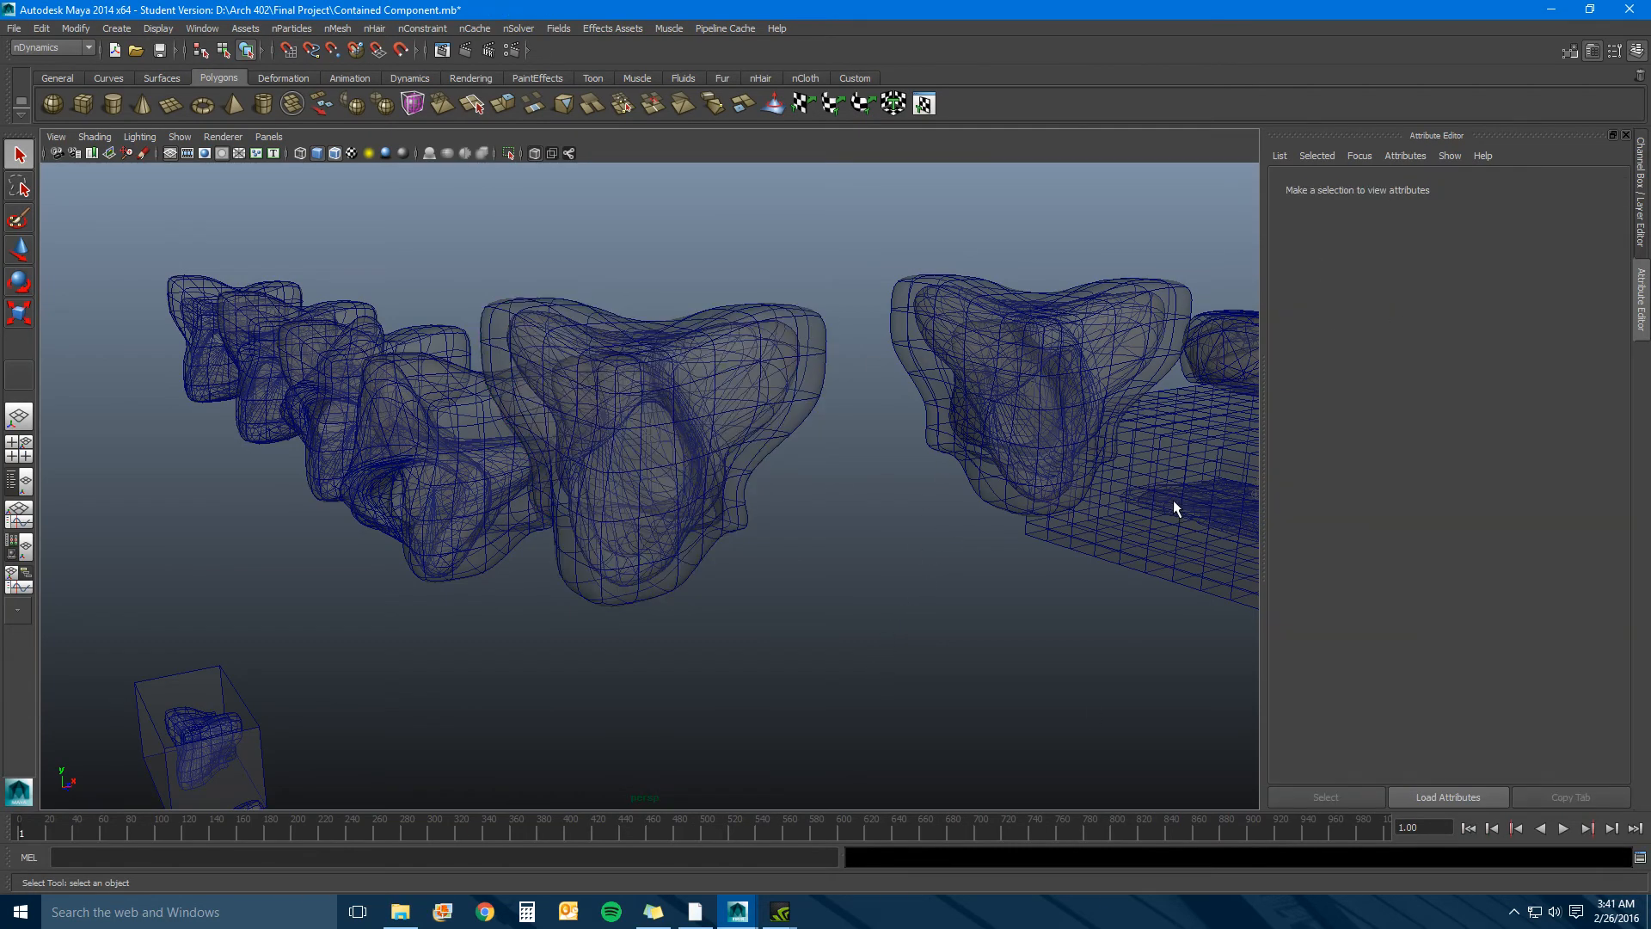
click(1173, 543)
key(f)
scroll(728, 639, down, 3)
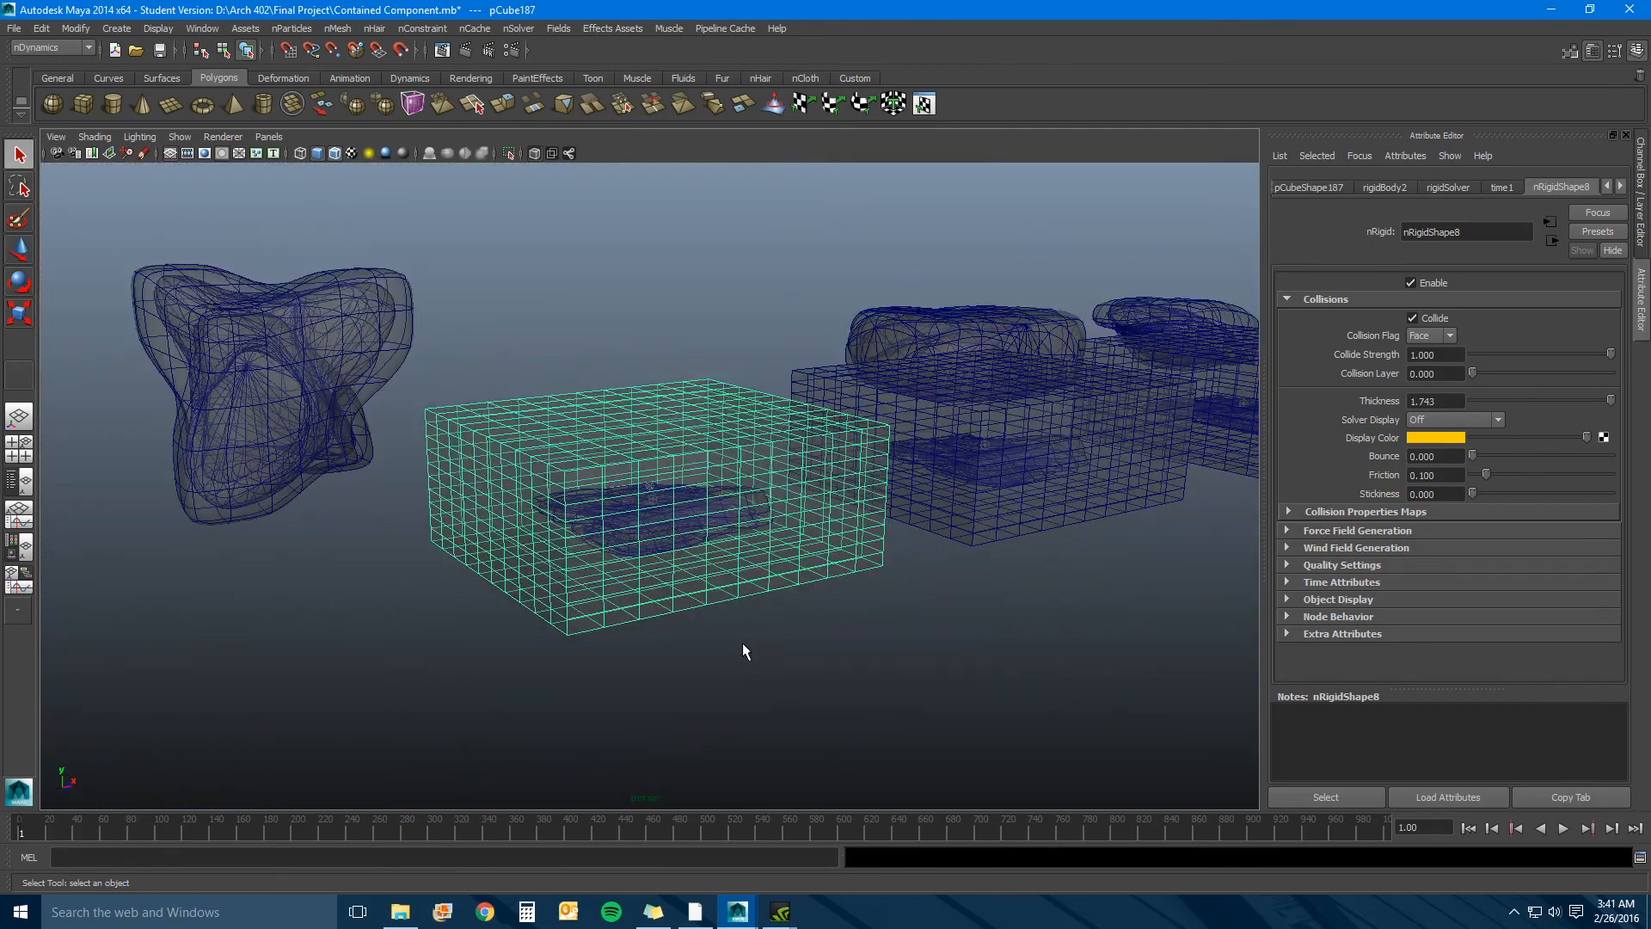
Enable nClothShape10 on the standalone component beside the subdivided box and keep that component selected.
click(215, 422)
key(f)
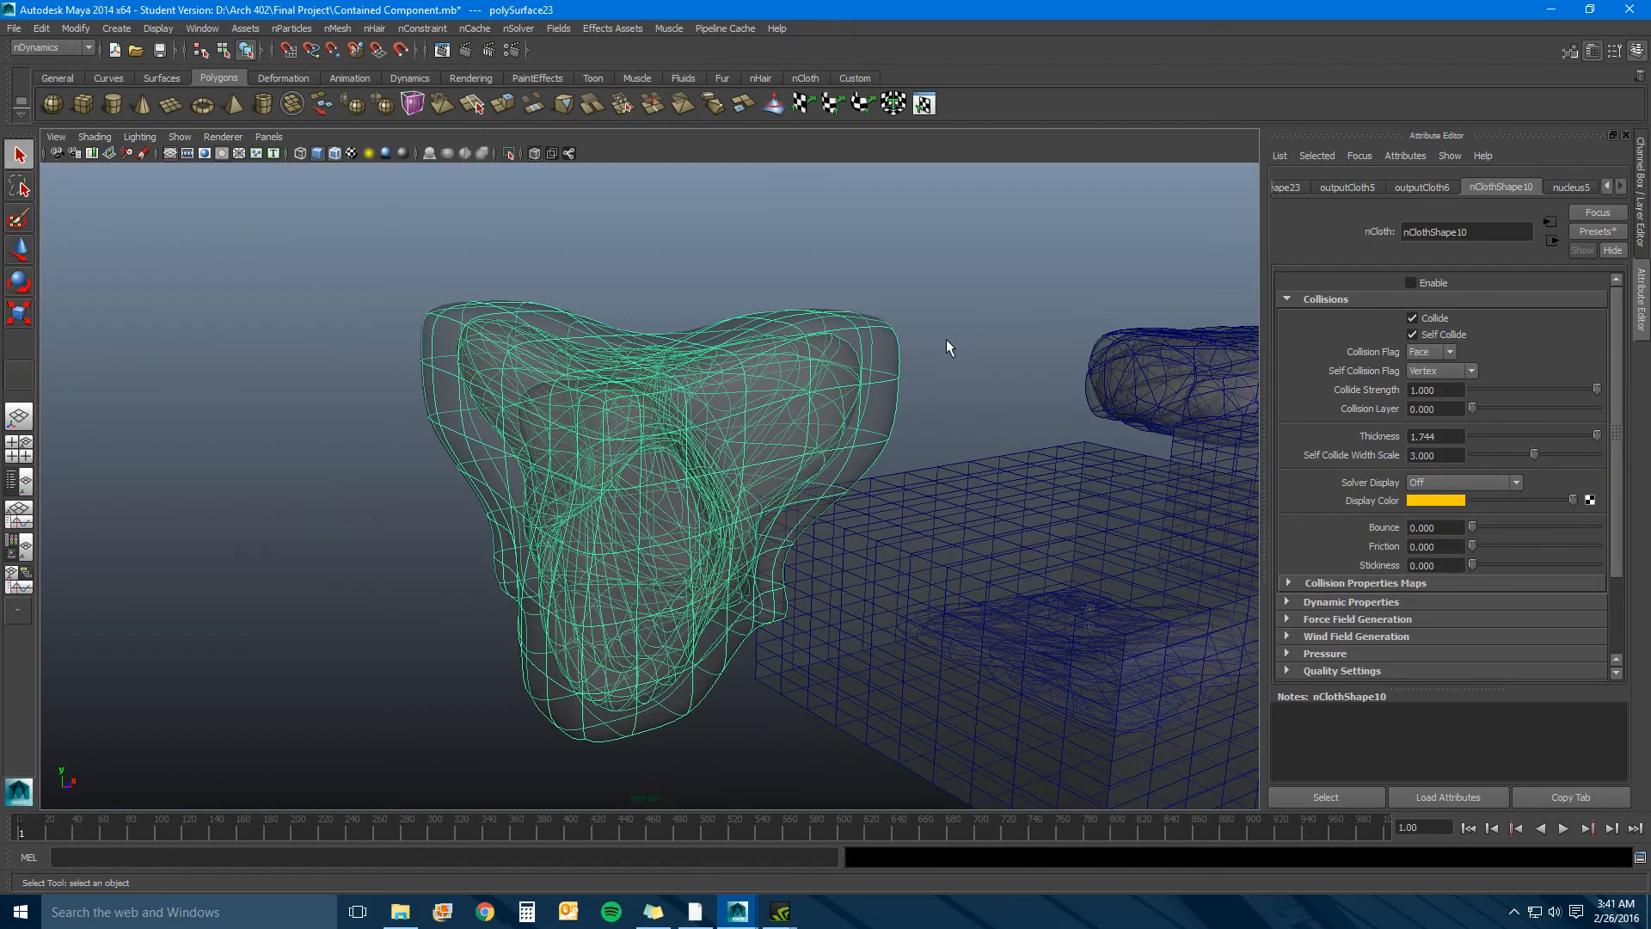
scroll(946, 339, down, 2)
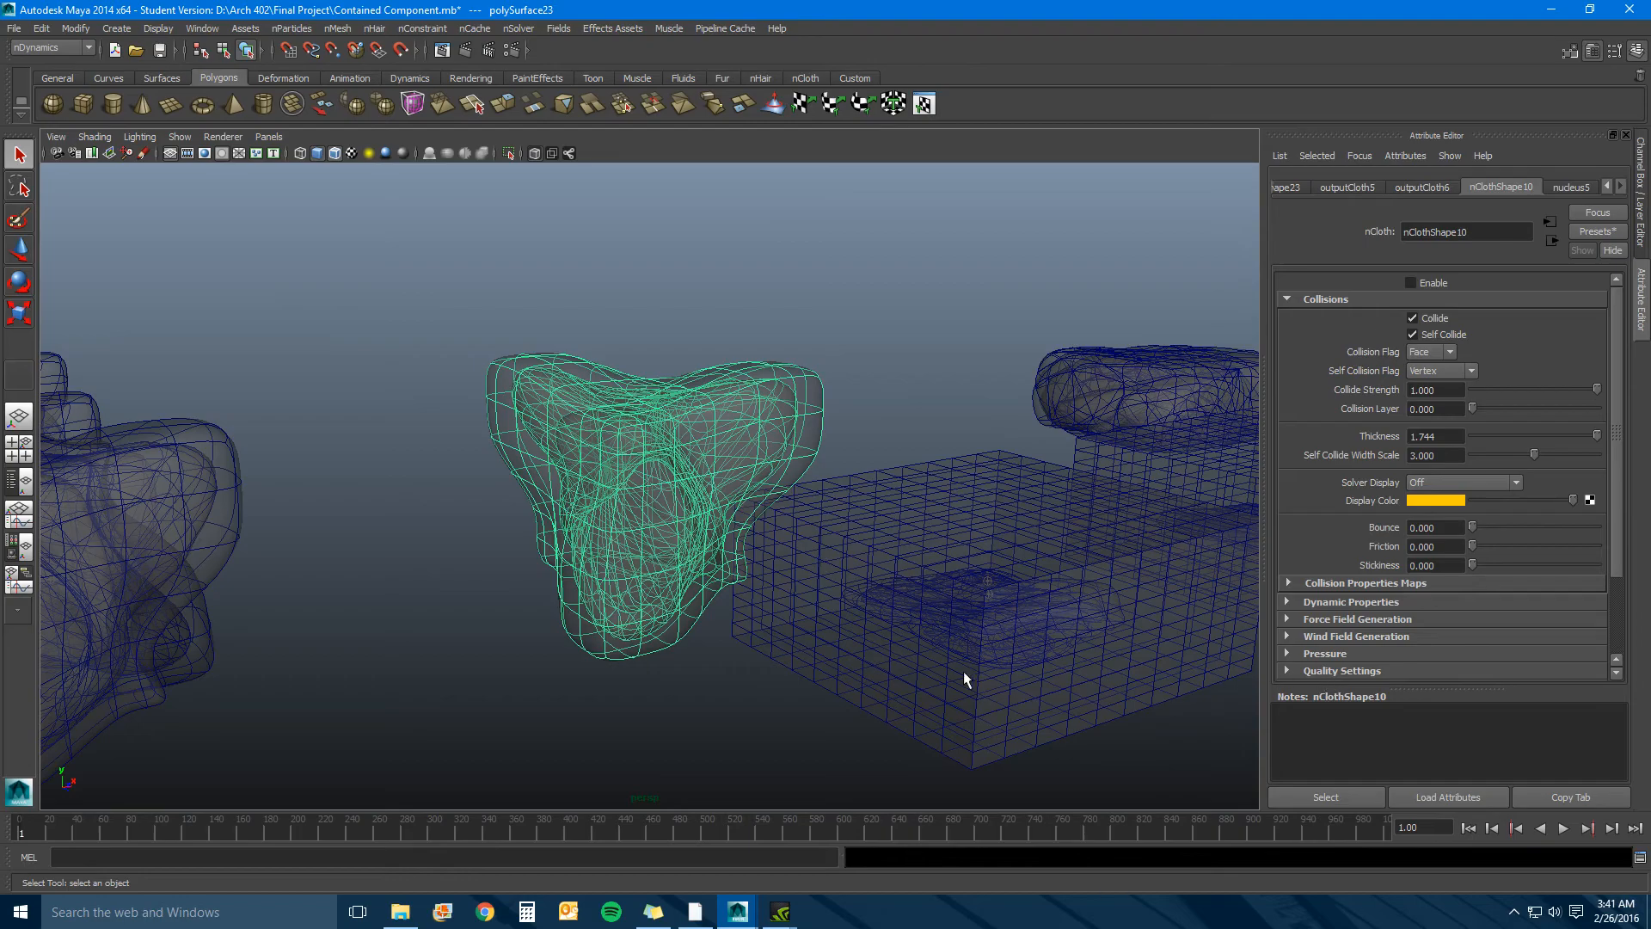
click(1418, 282)
click(946, 297)
click(637, 488)
Play the simulation of the standalone component from the first frame, watch its deformation unselected and stop the playback.
click(1563, 828)
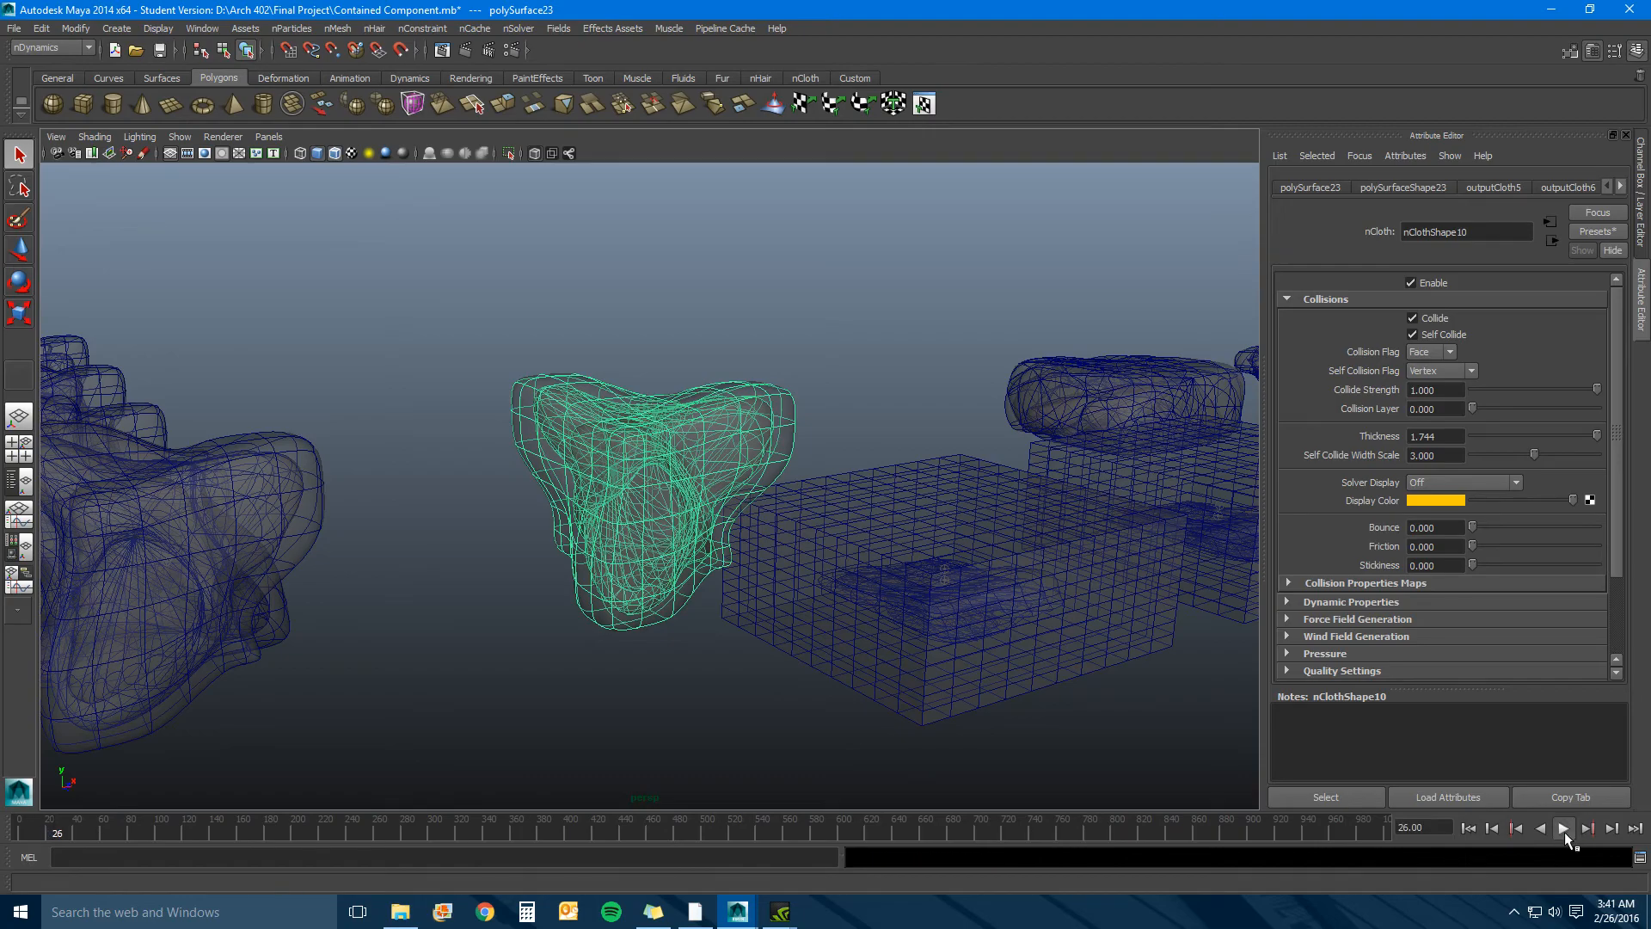
click(1565, 829)
click(1468, 829)
click(1562, 830)
click(860, 337)
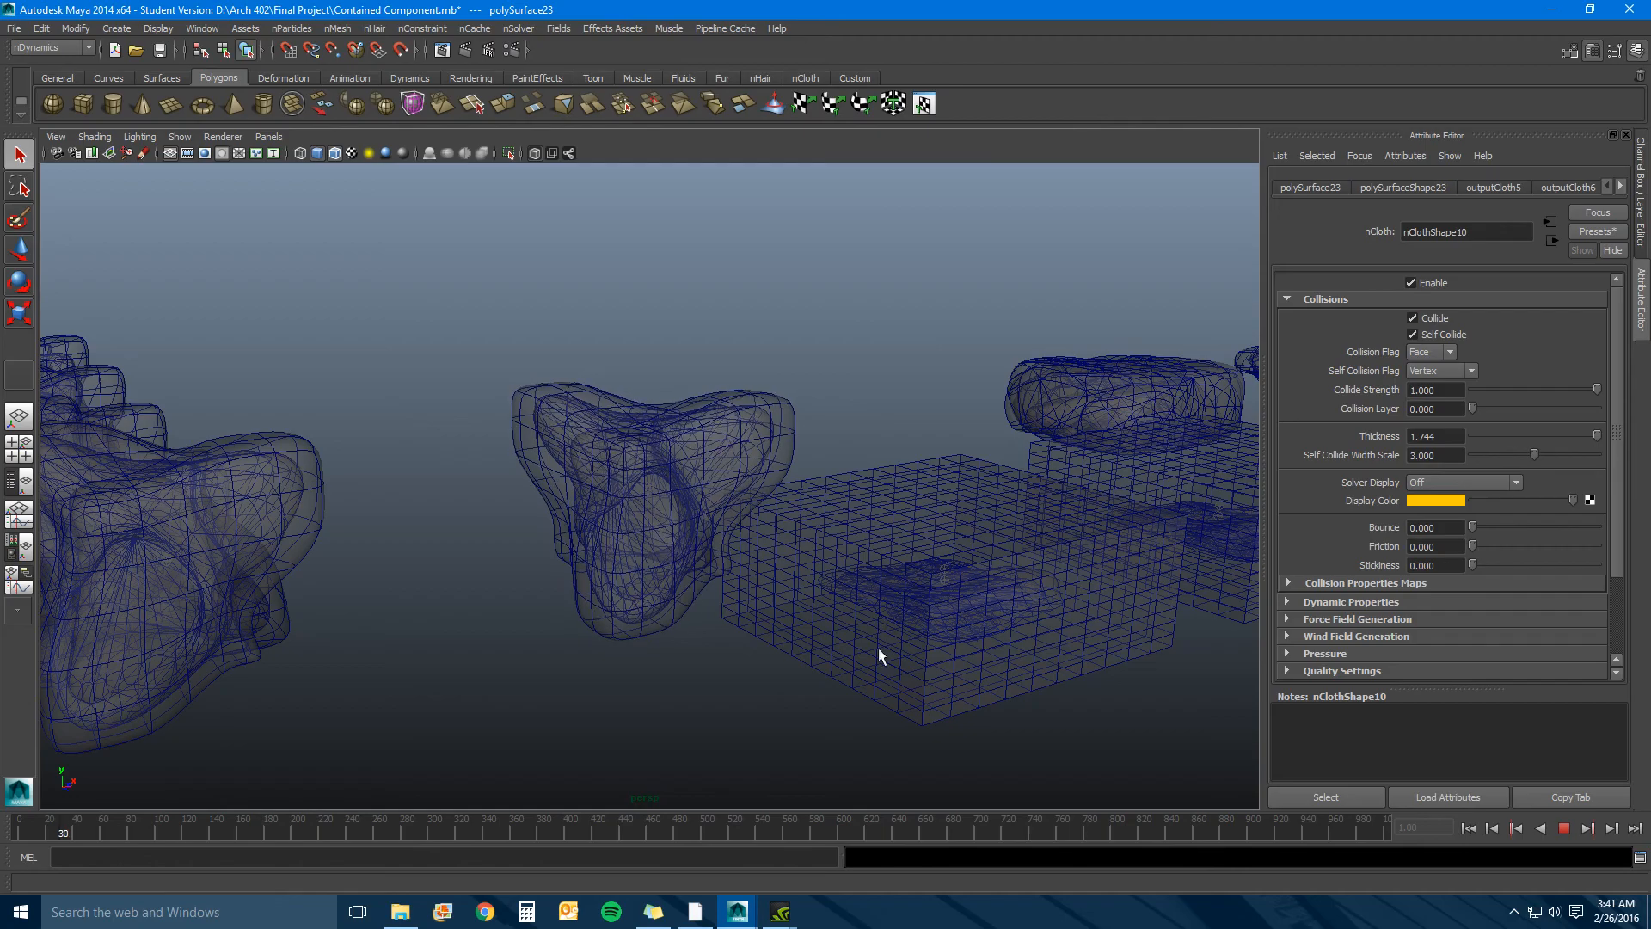
alt+drag(907, 715, 874, 729)
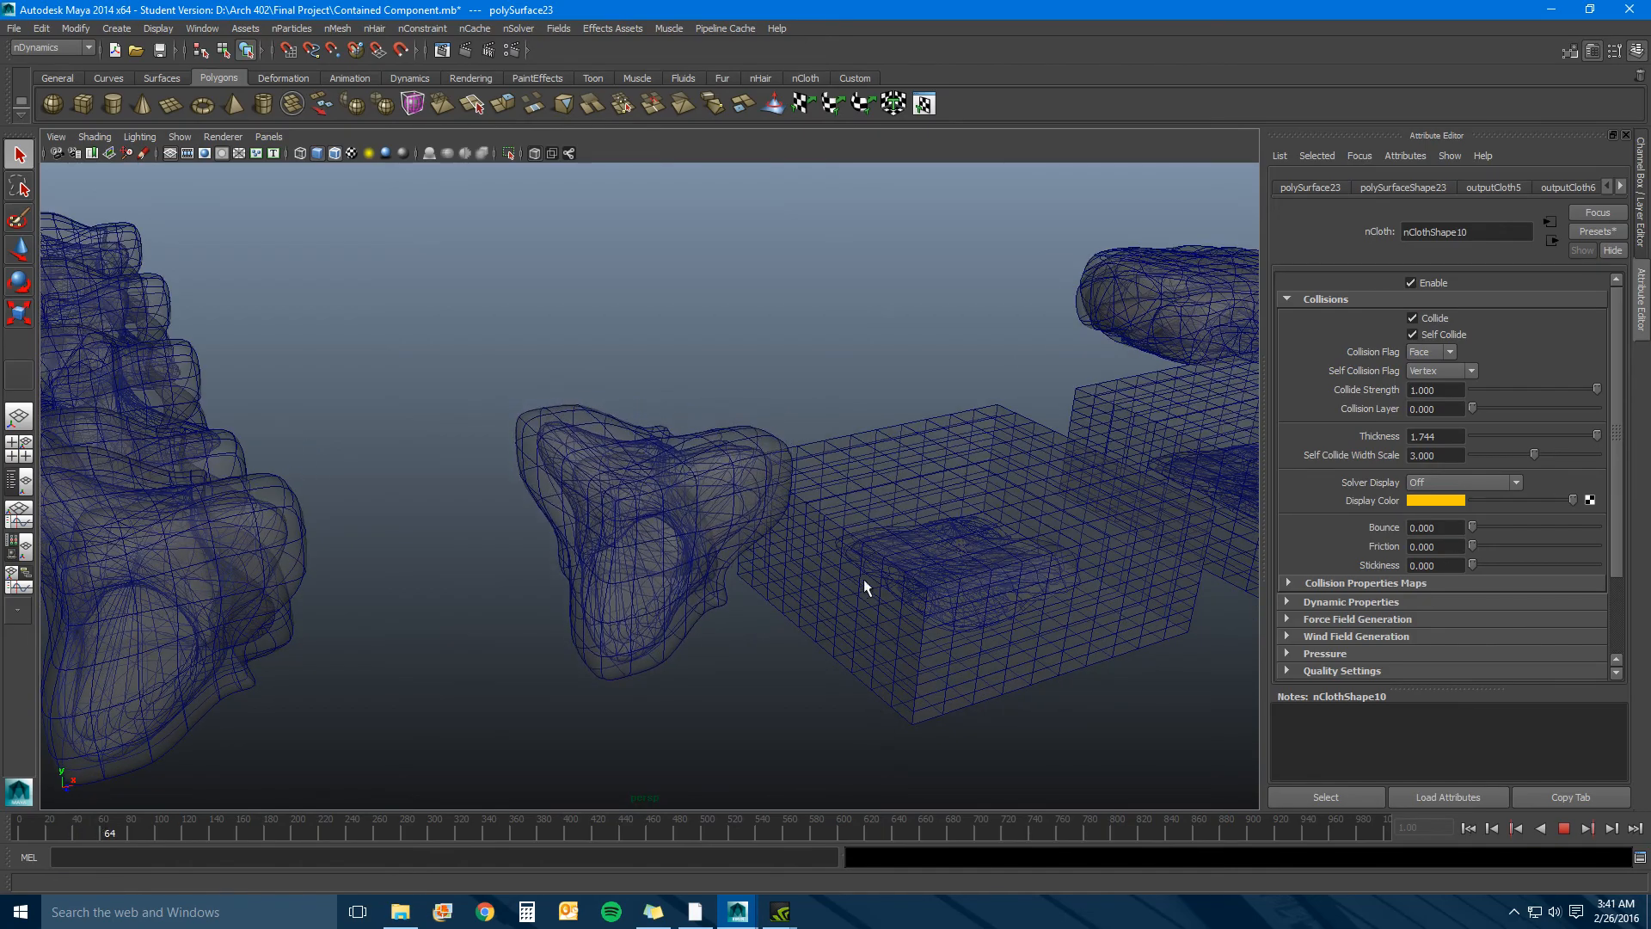
alt+drag(828, 659, 839, 523)
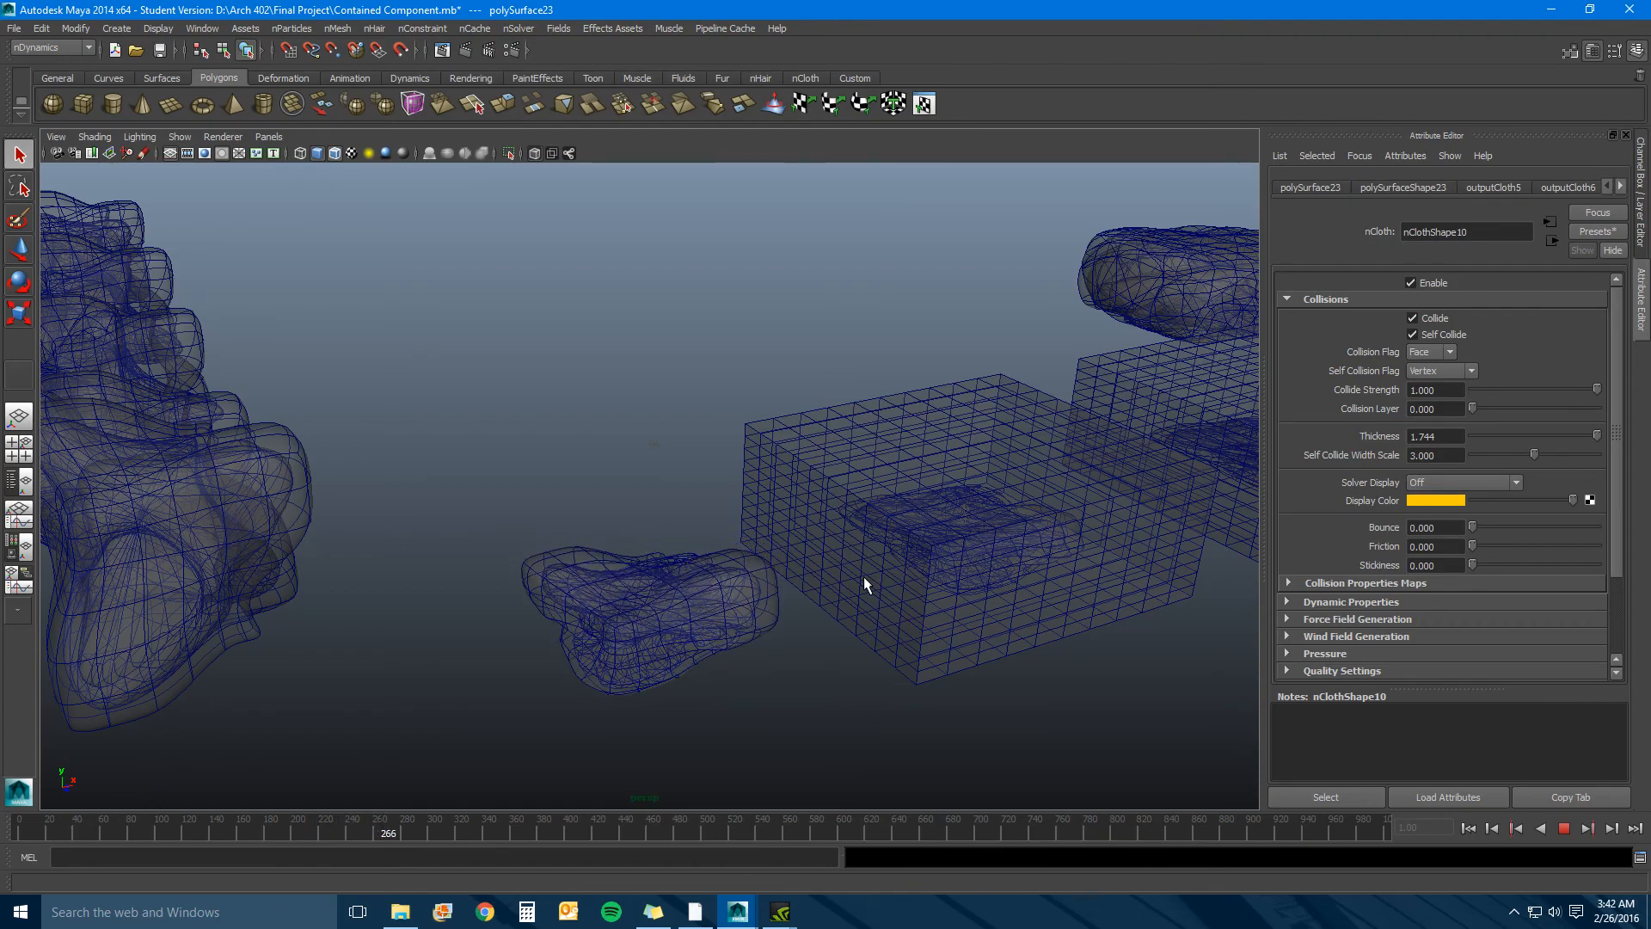
click(1565, 828)
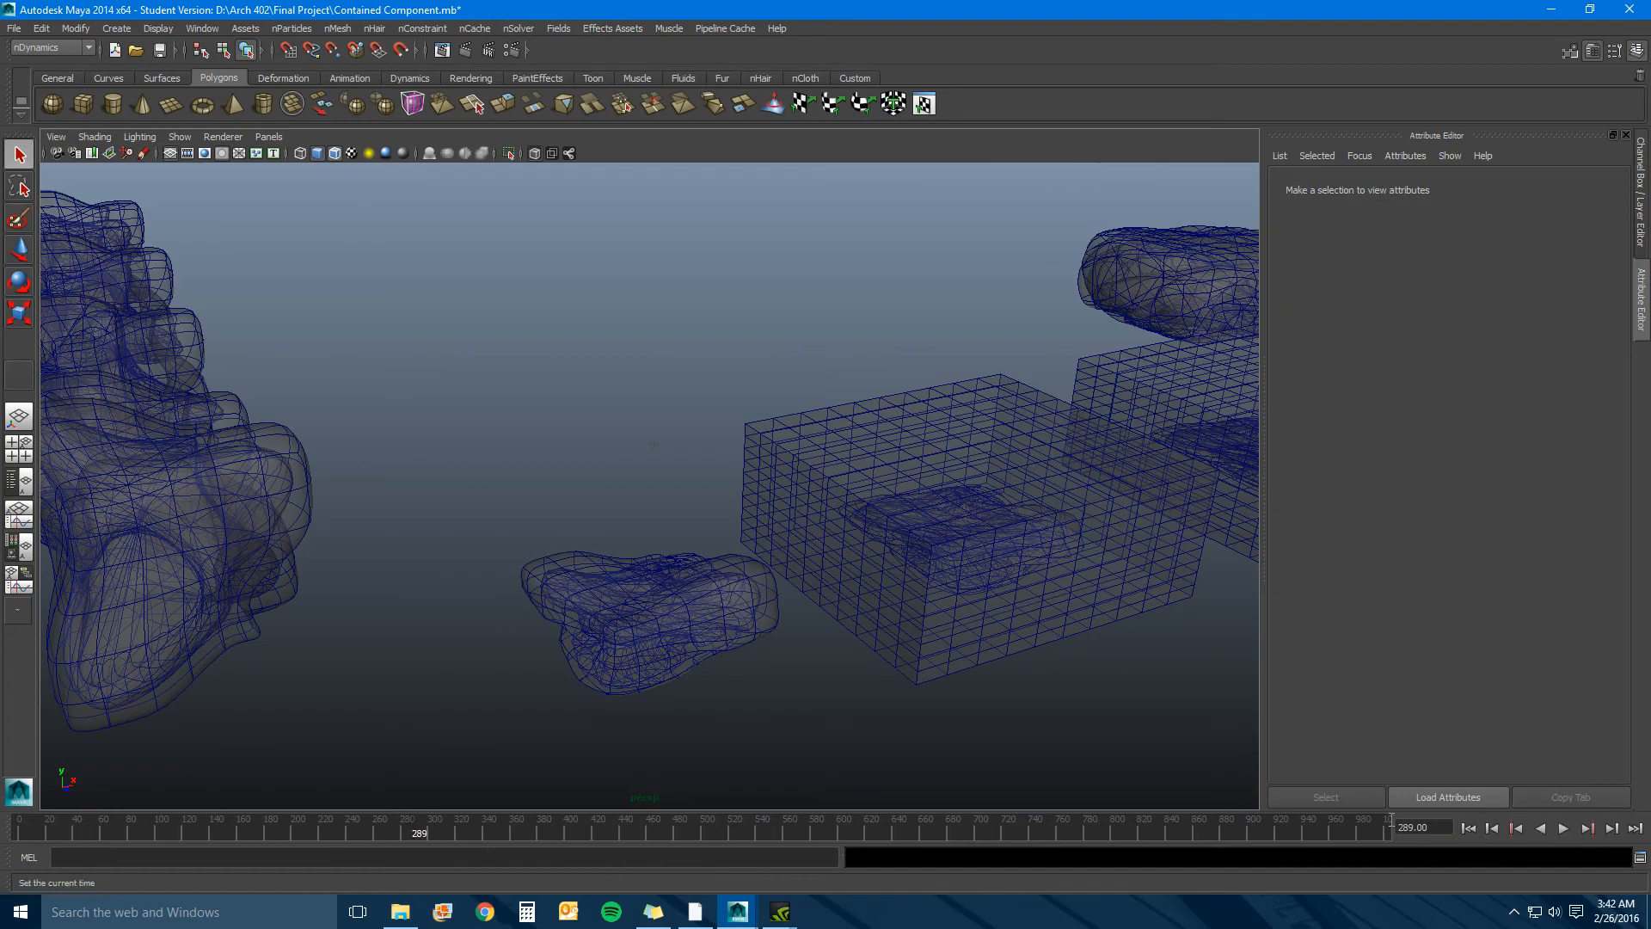
Inspect the deflated component's nCloth settings, then select and frame the subdivided box beside it.
click(609, 625)
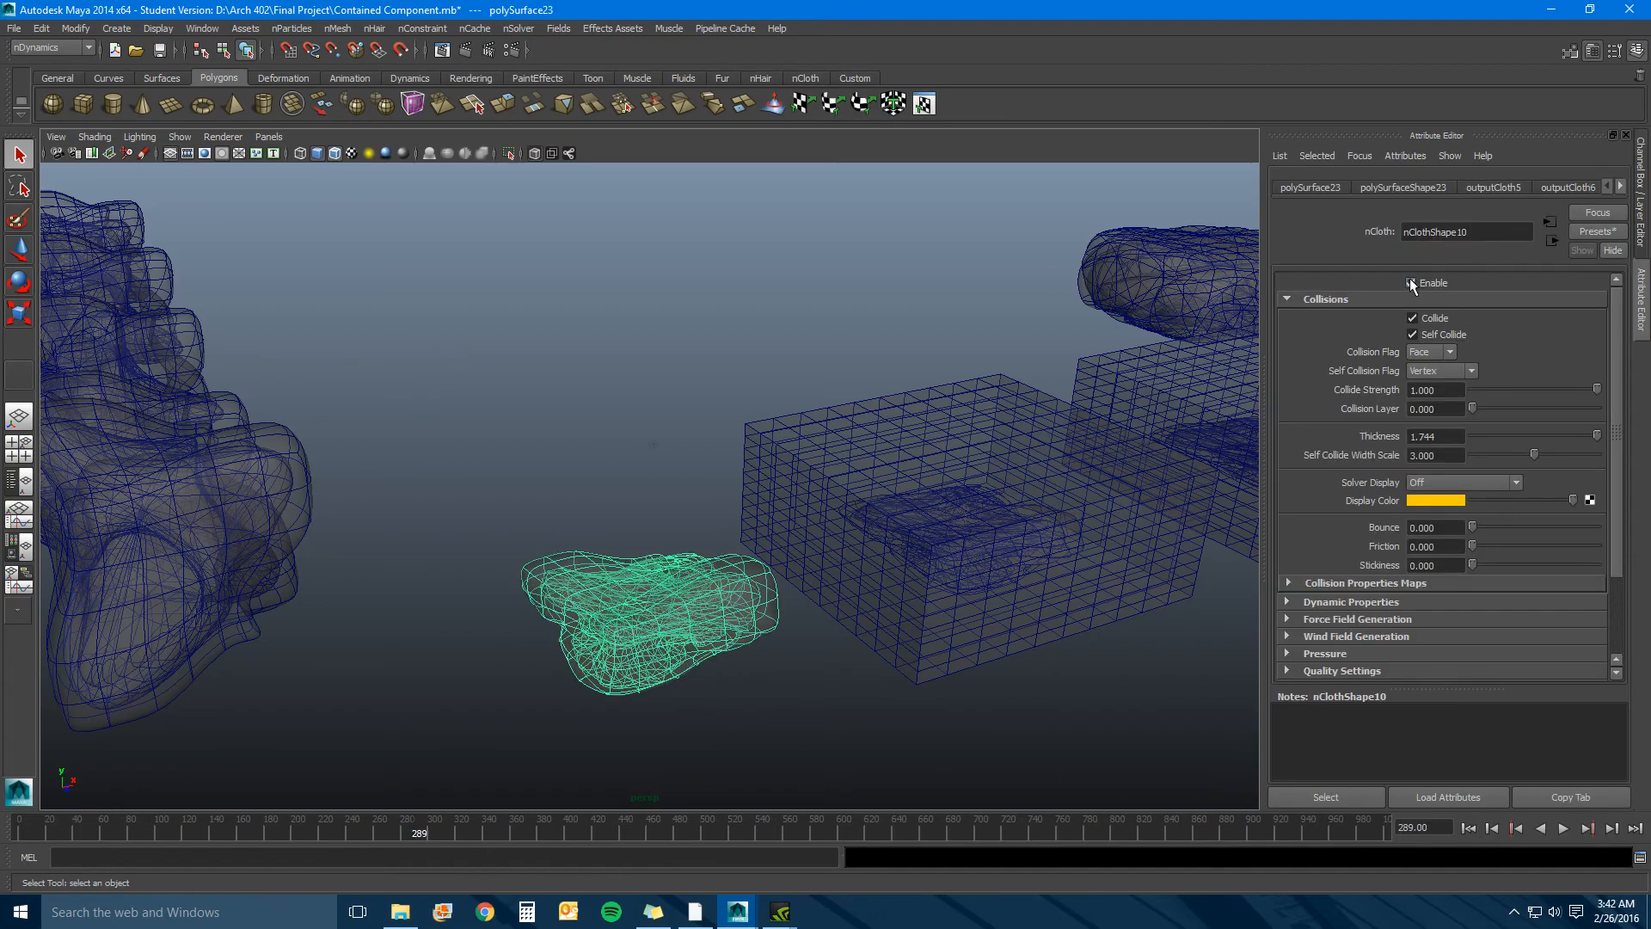
click(1004, 602)
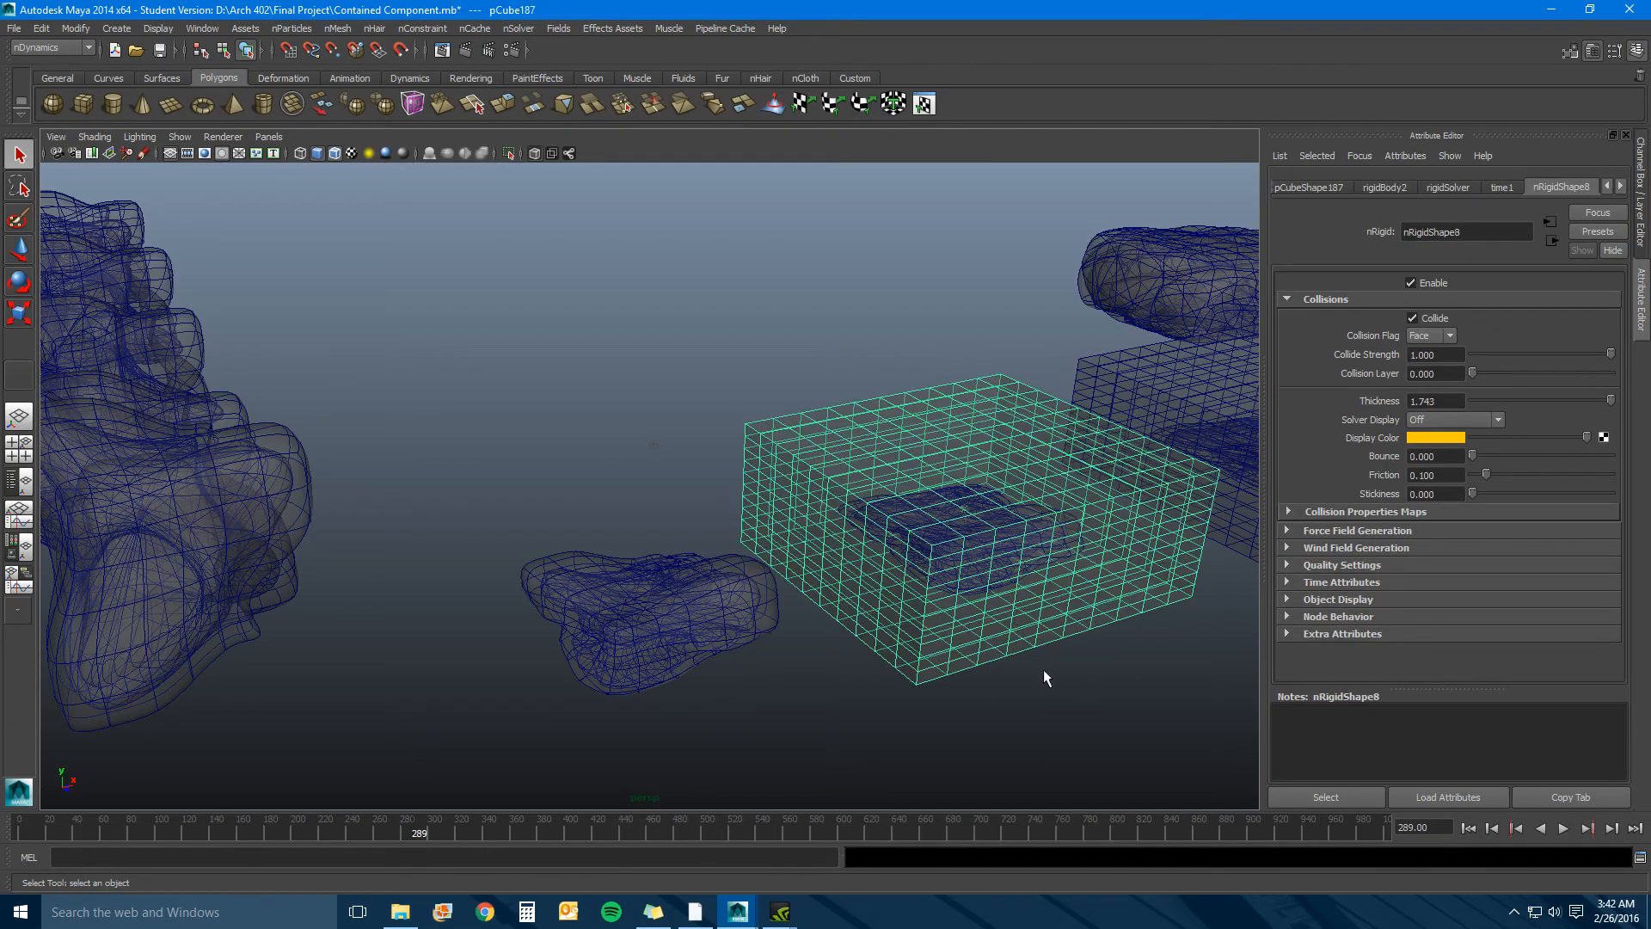
key(f)
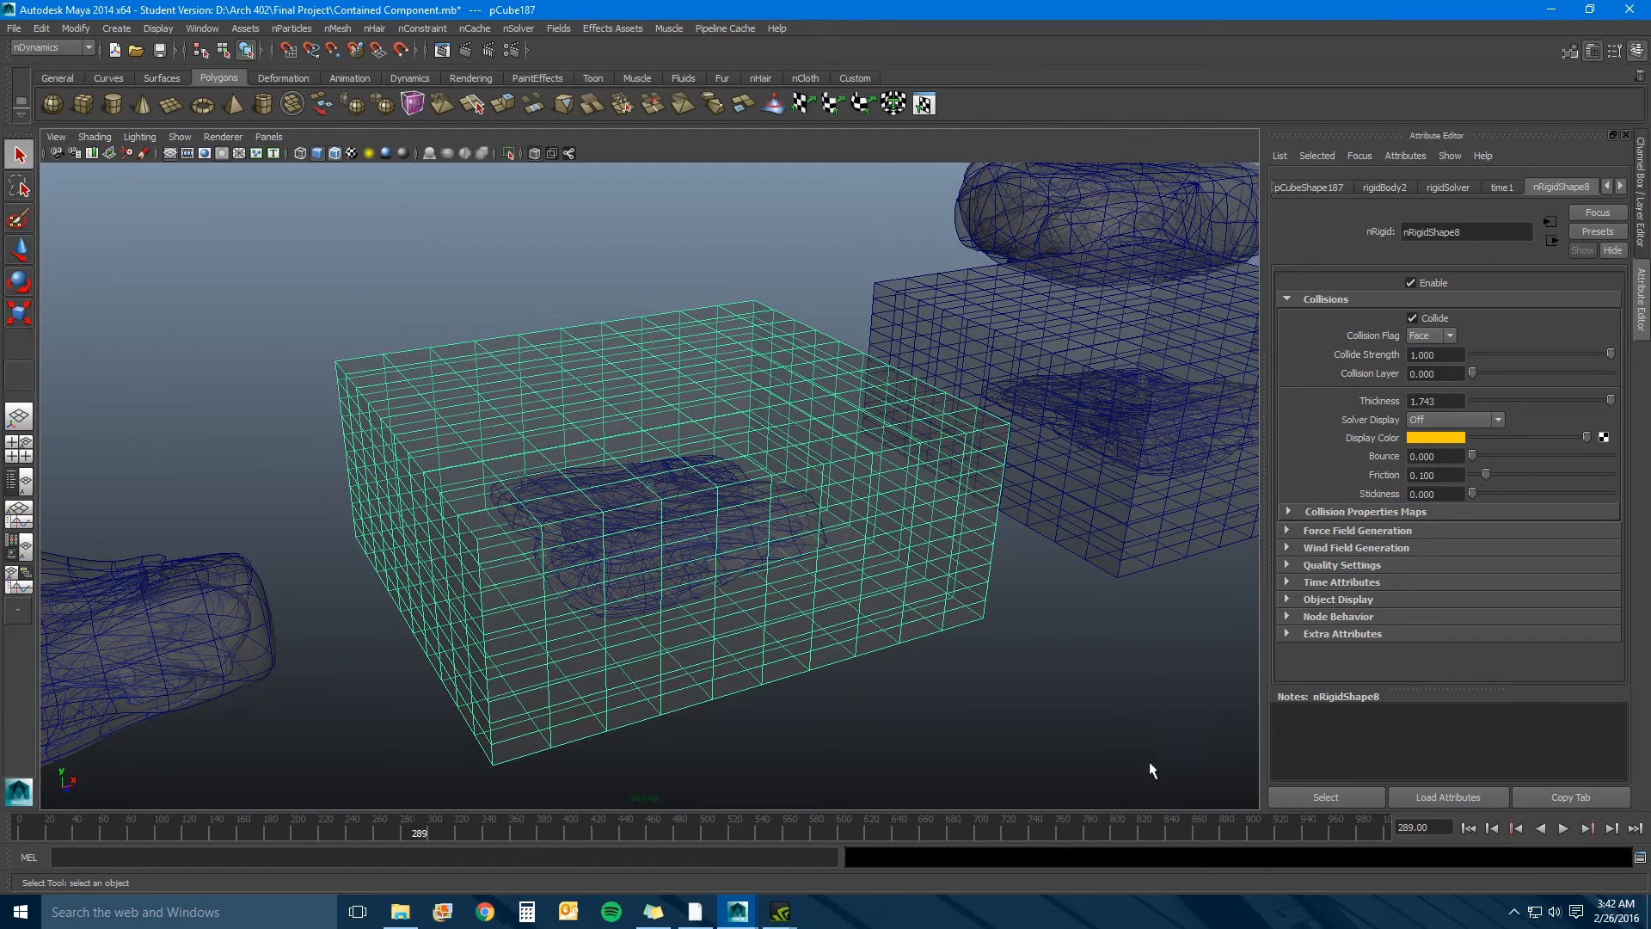
Return to the first frame and enable nClothShape13 on the component inside the subdivided box.
click(1189, 756)
click(1468, 828)
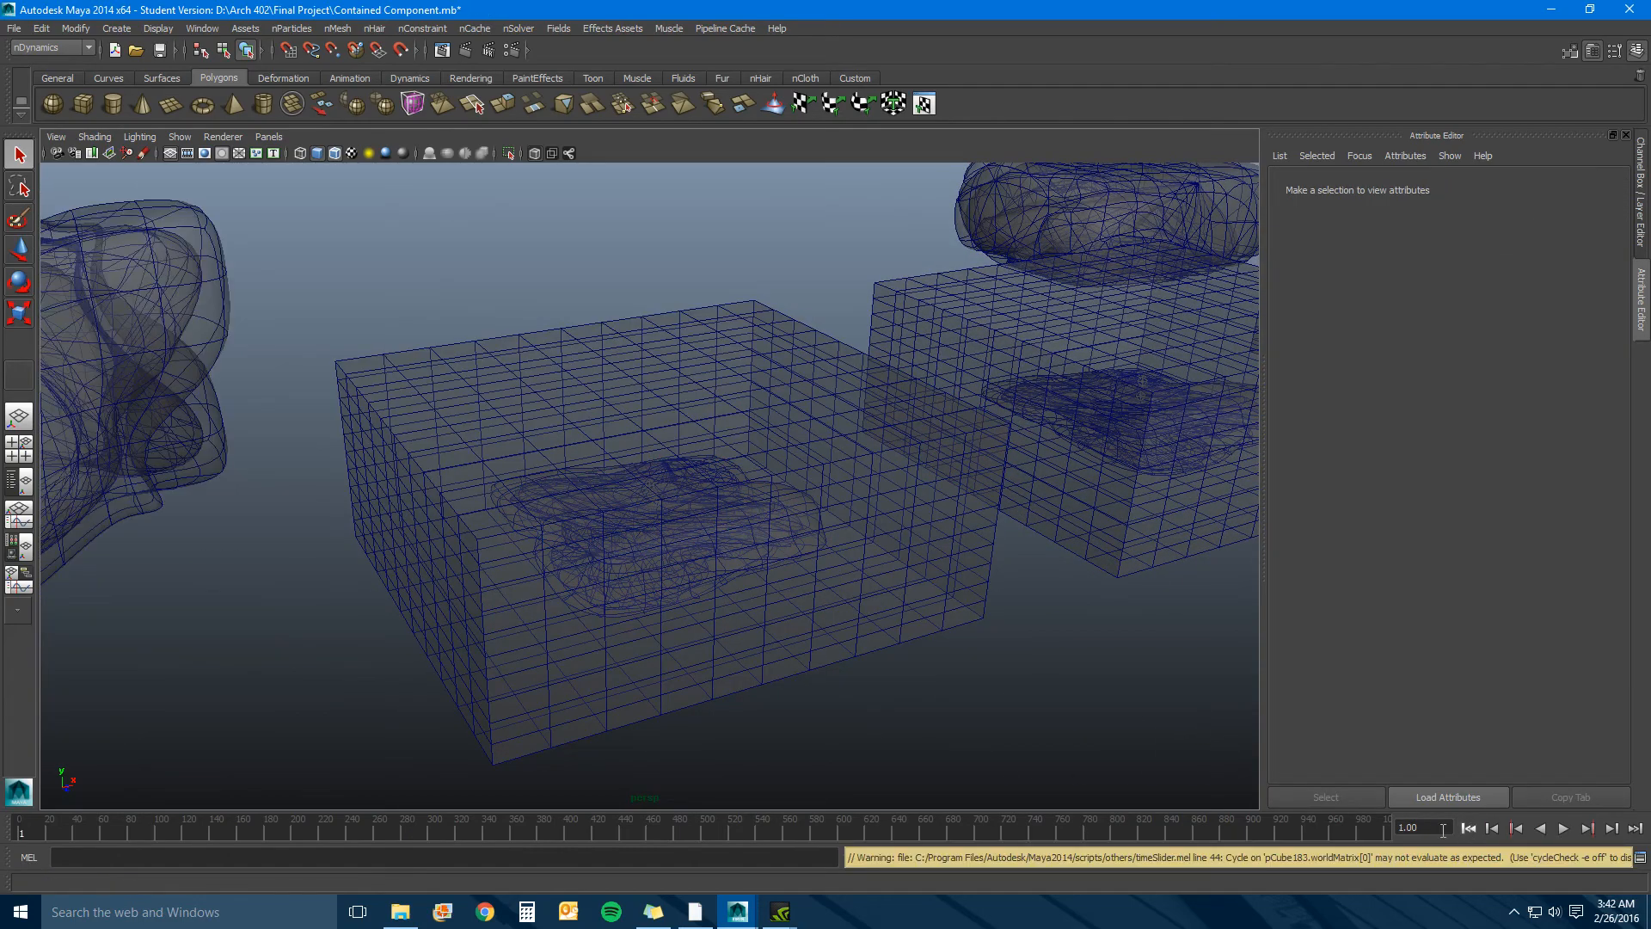
click(797, 528)
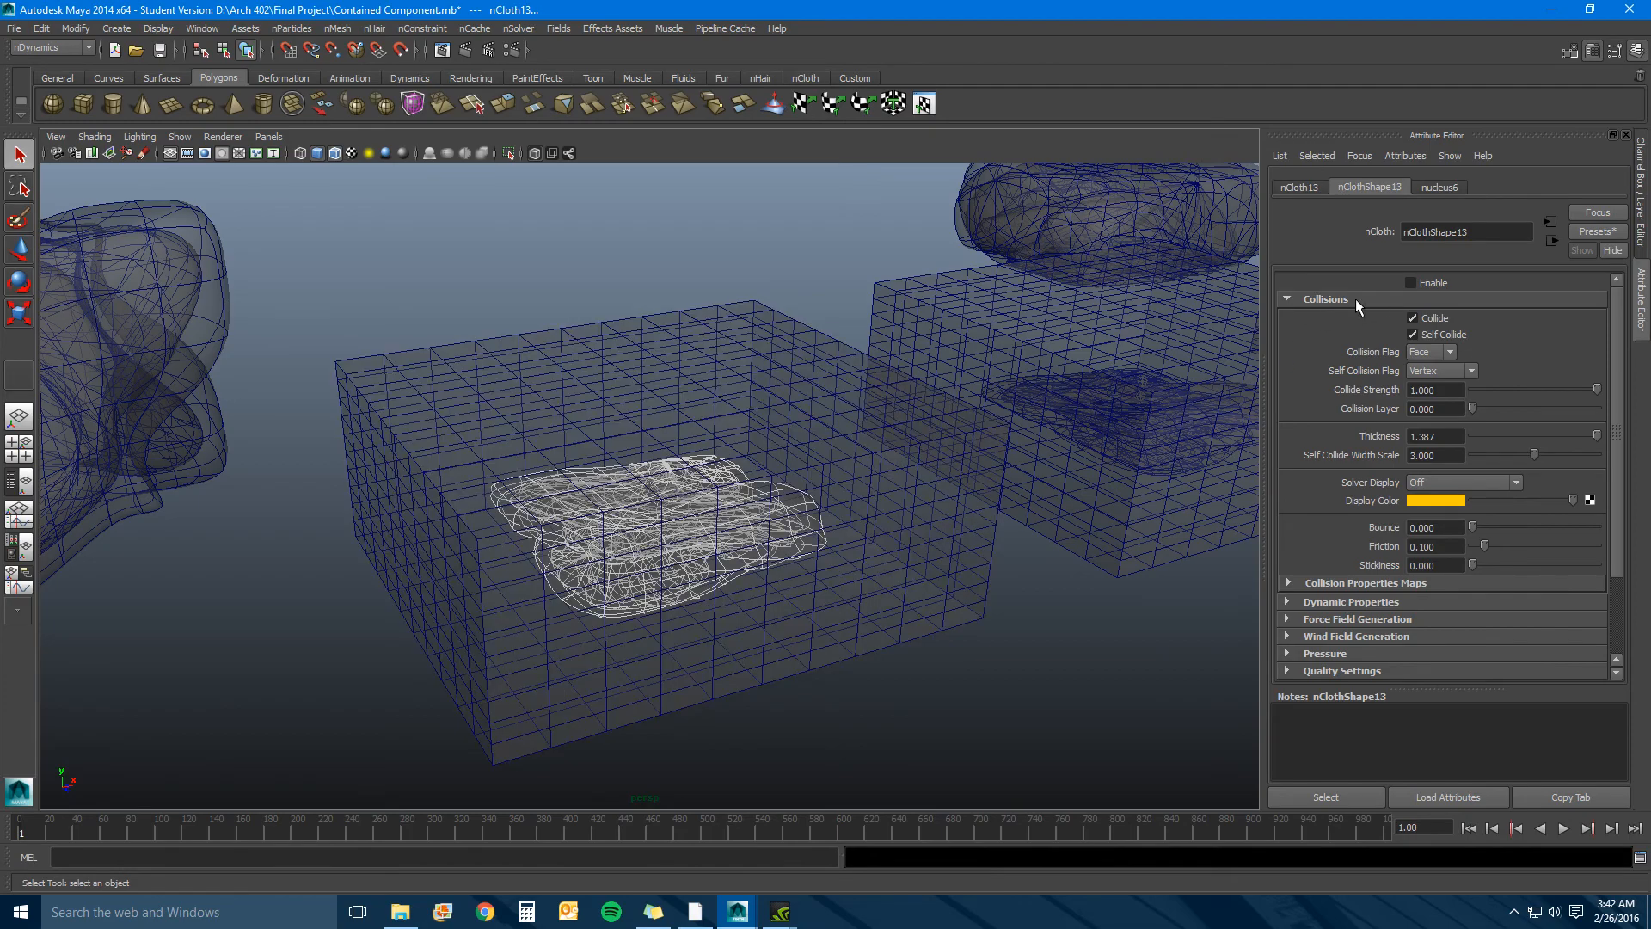
click(998, 708)
Play the boxed component's simulation from the first frame, view it from different angles, stop it and rewind.
click(1563, 829)
click(1563, 828)
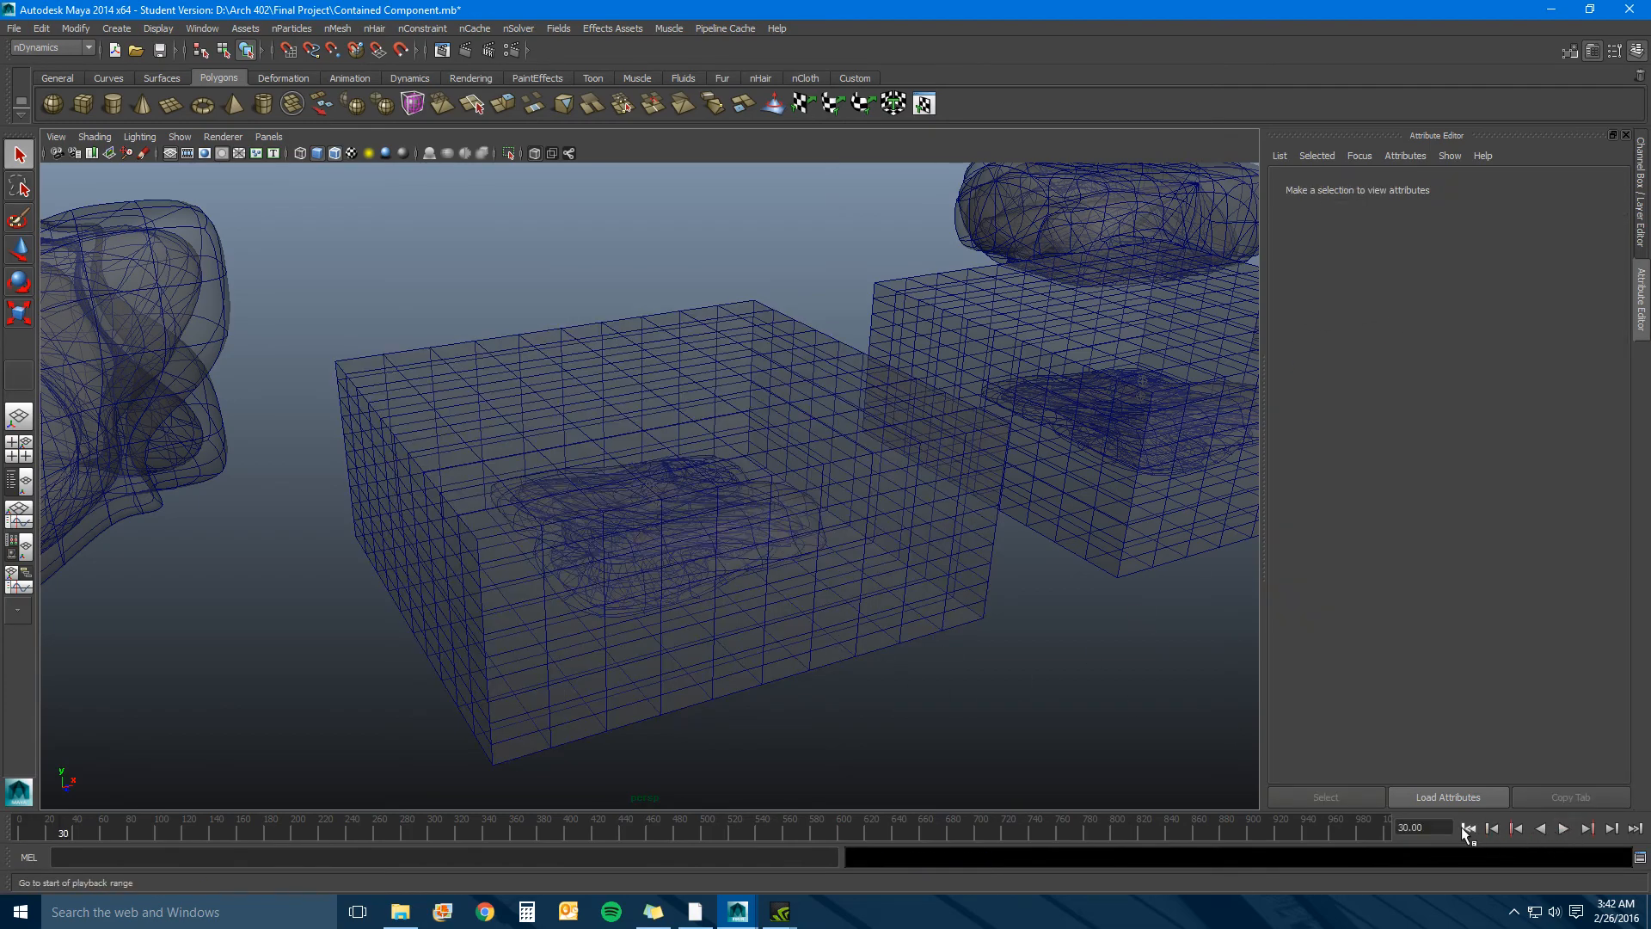
click(1467, 827)
click(1563, 828)
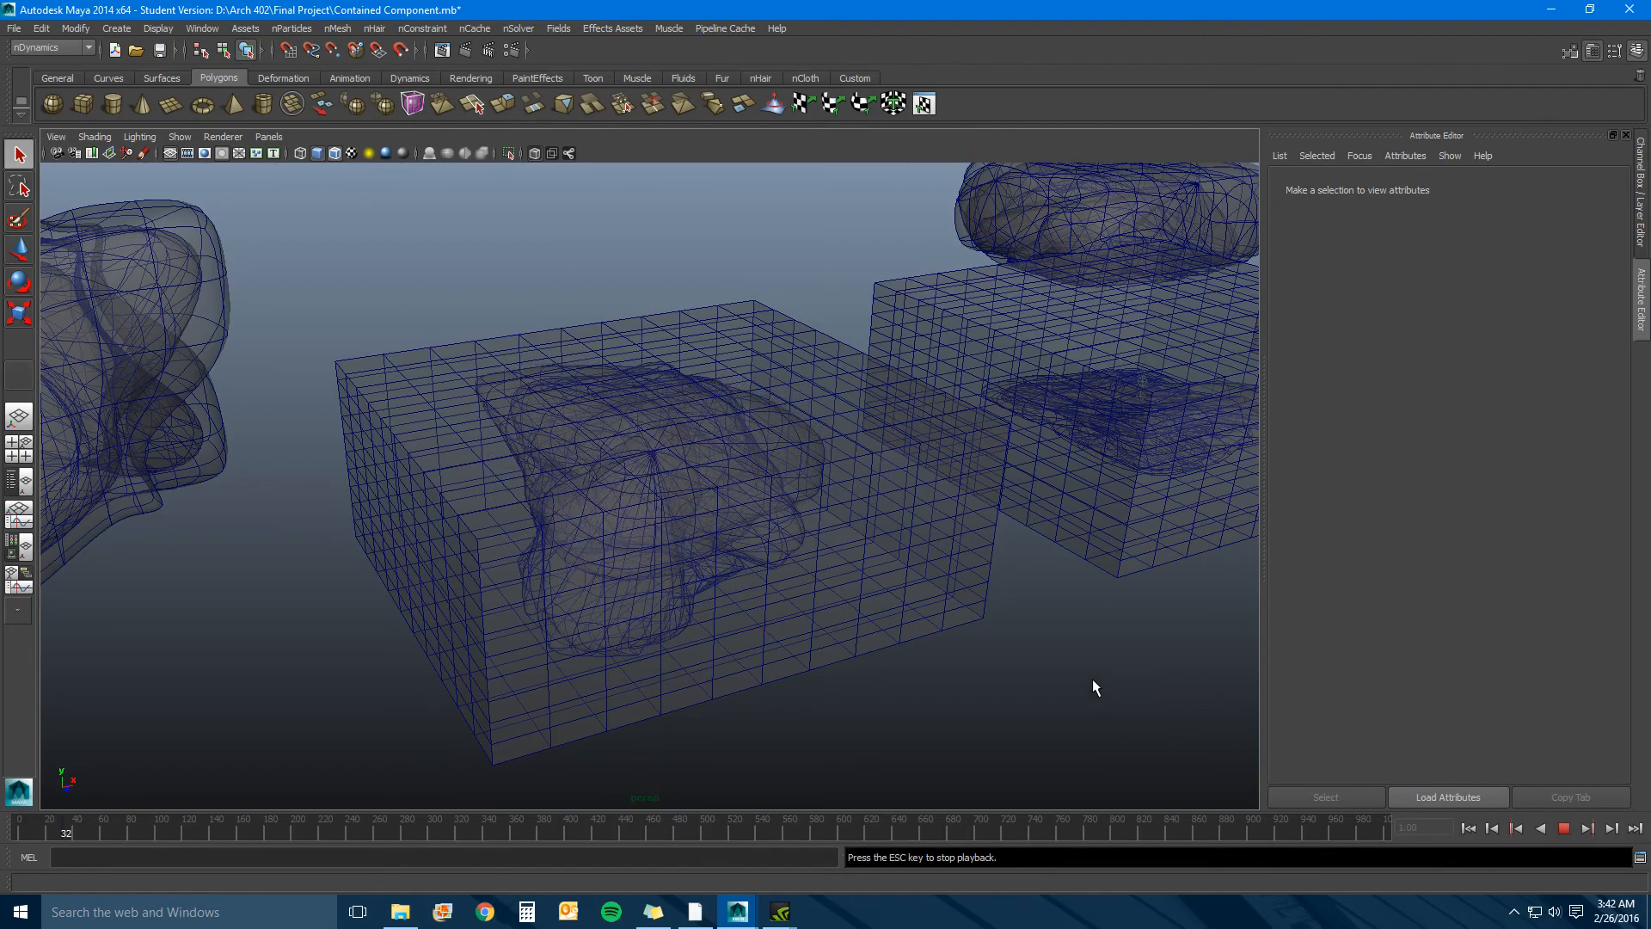
alt+drag(1093, 679, 1080, 656)
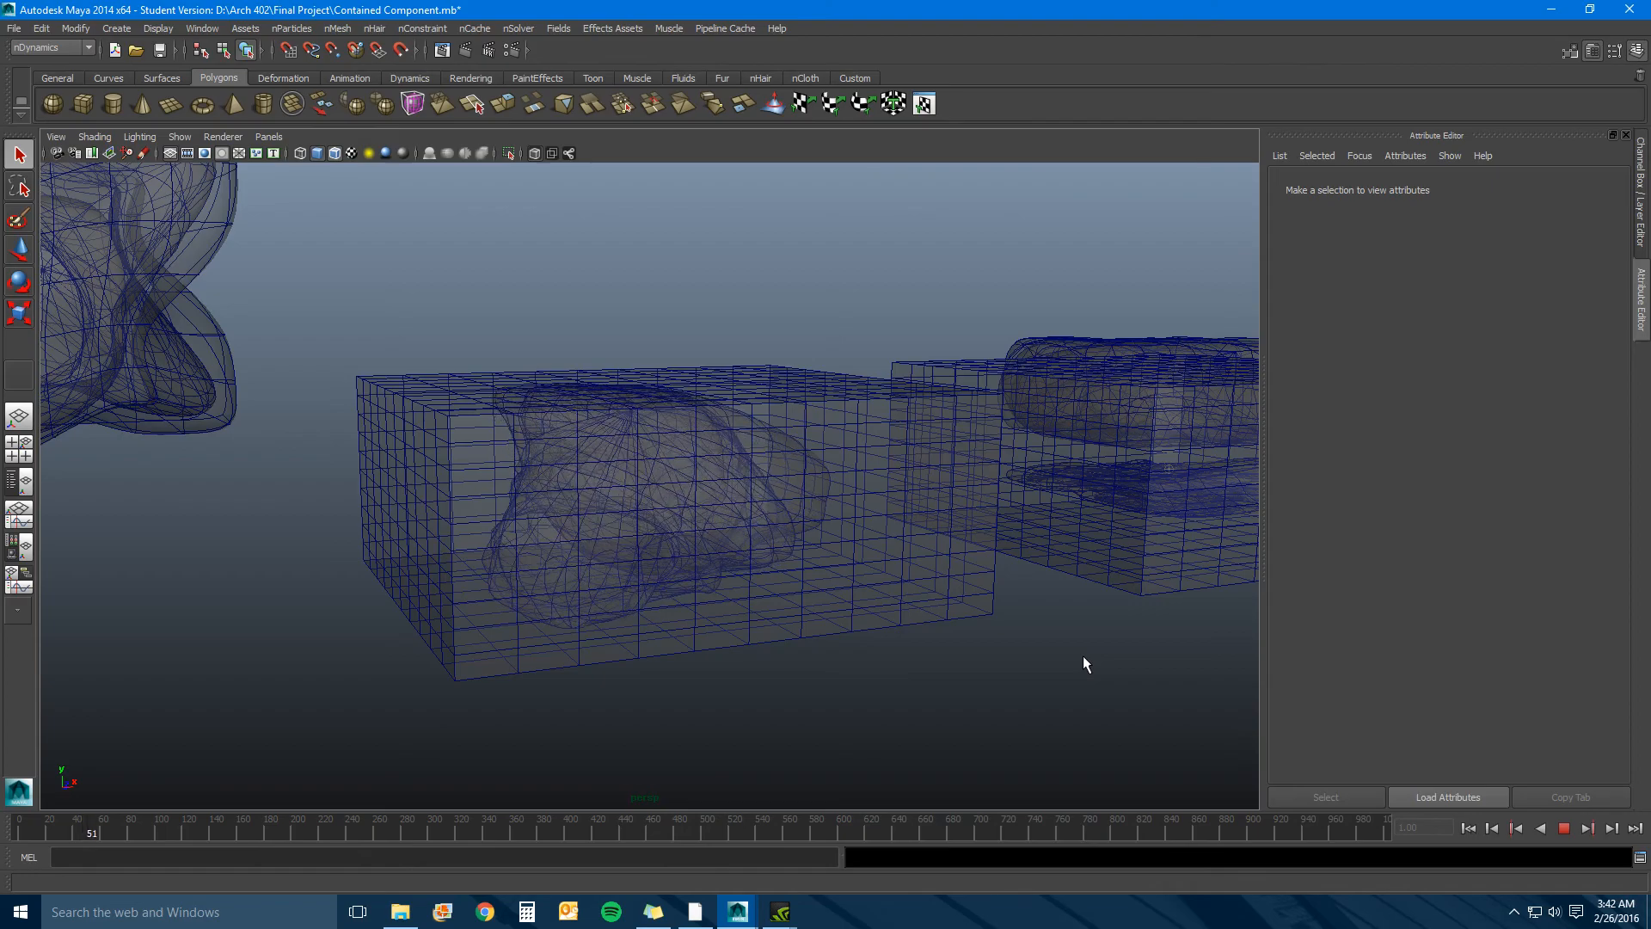
mouse_move(1080, 649)
alt+mouse_down()
mouse_move(1041, 674)
mouse_move(980, 671)
mouse_move(1087, 663)
alt+mouse_up()
scroll(689, 627, down, 1)
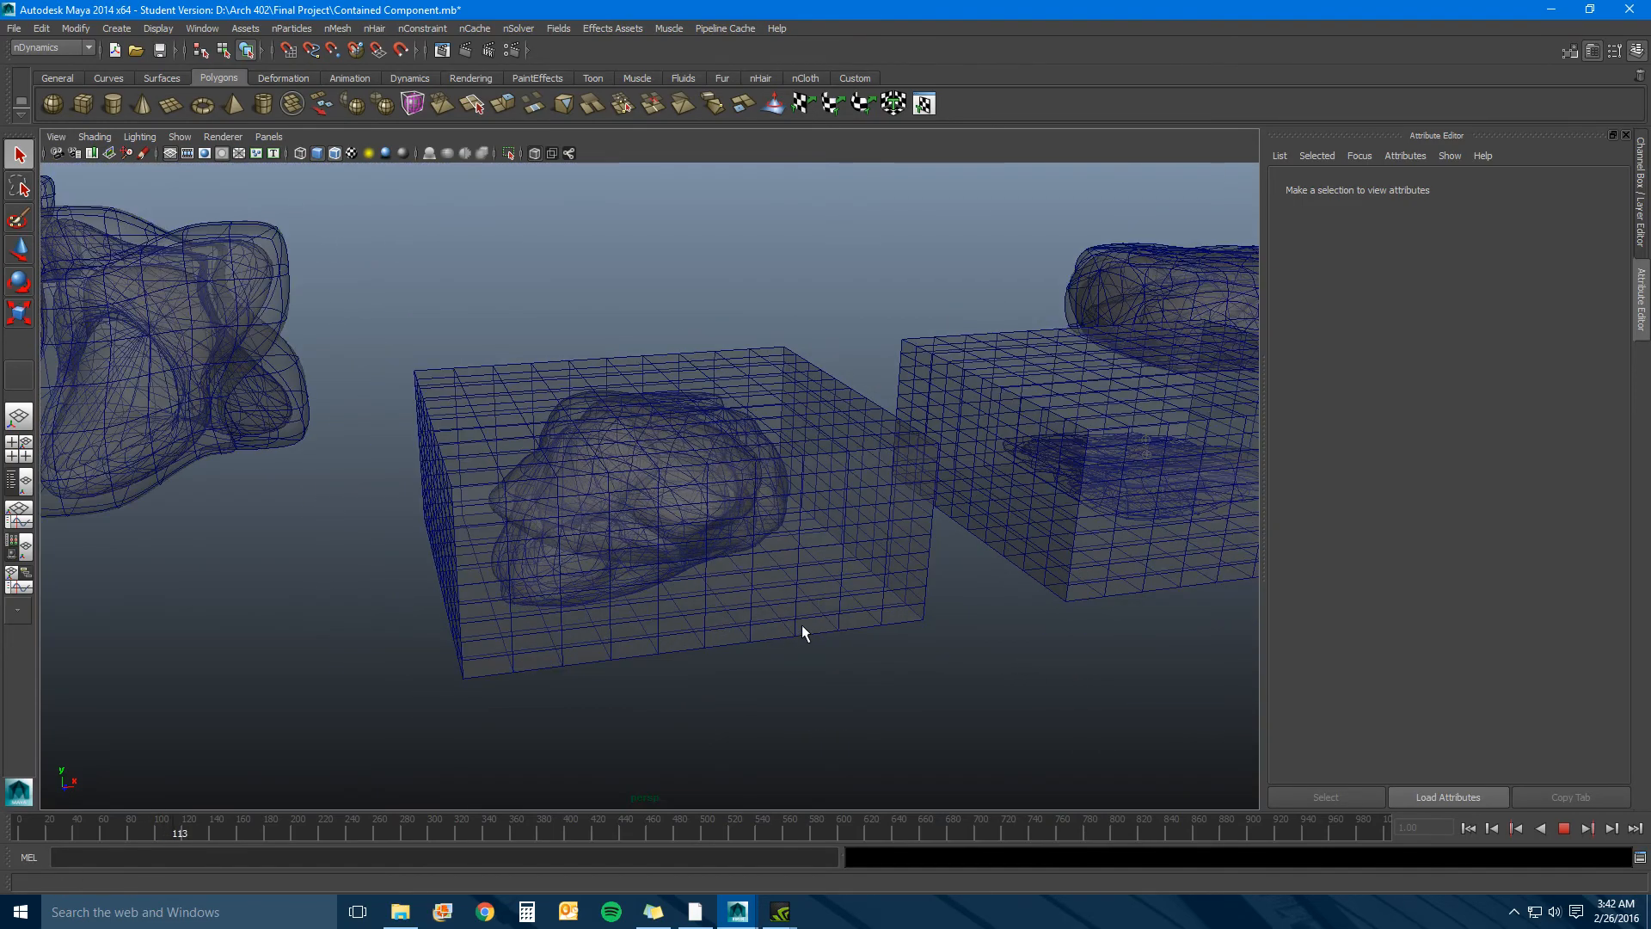
click(1564, 828)
click(1468, 828)
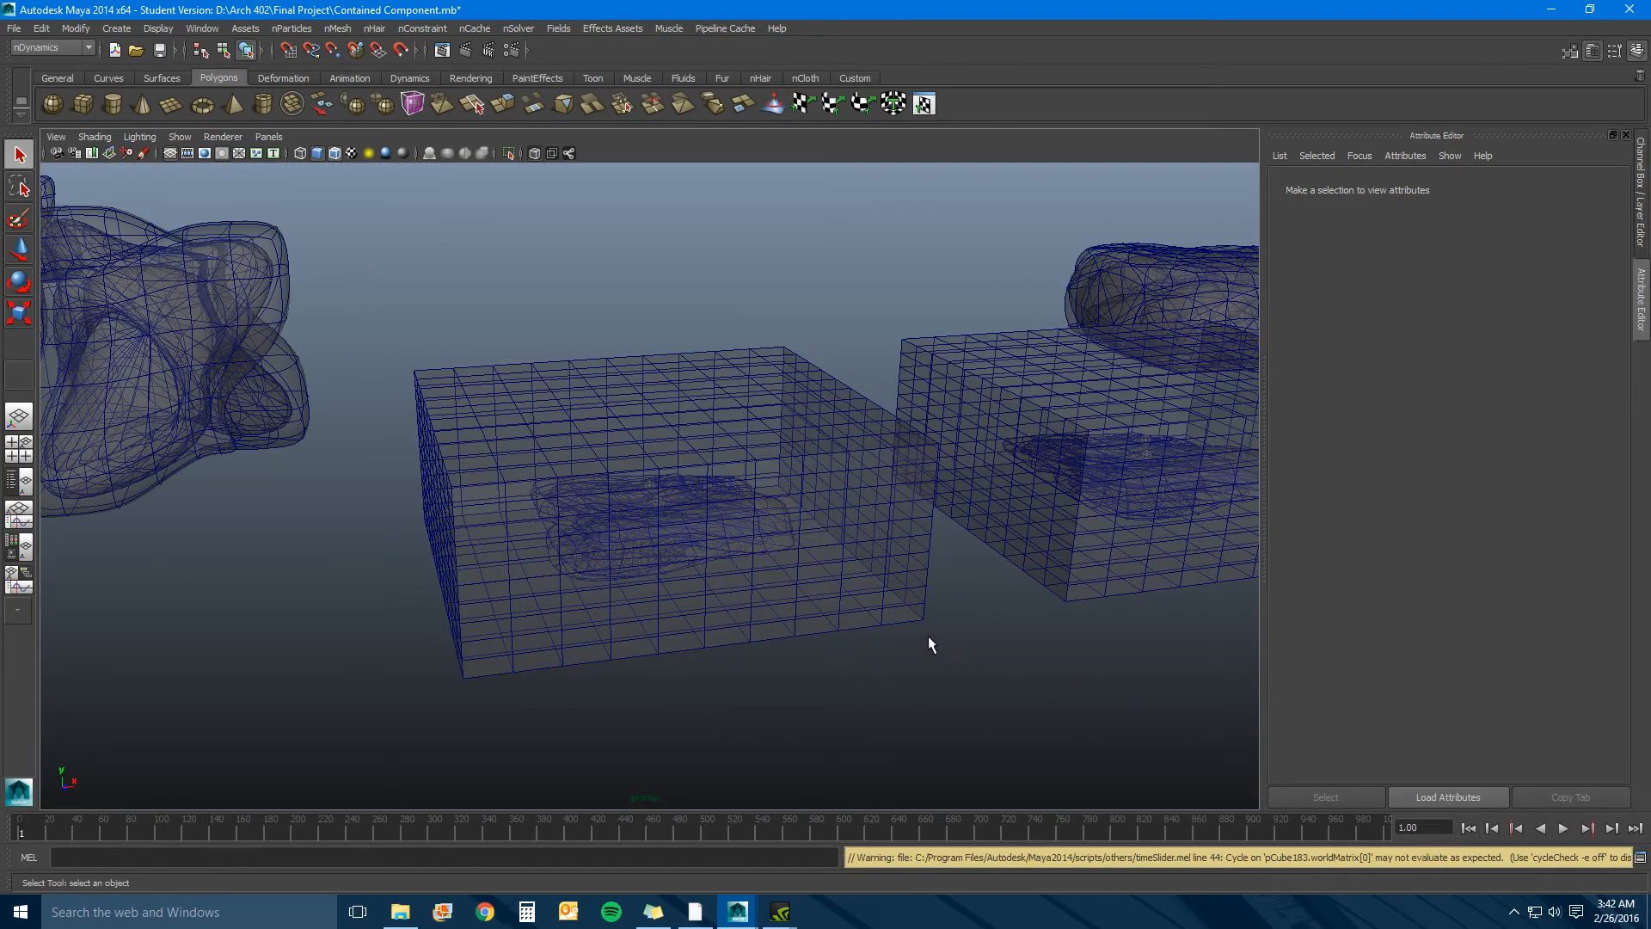
Frame the next box, then reselect the component in the previous box and disable its nClothShape13.
click(1090, 557)
key(f)
click(572, 728)
scroll(334, 656, down, 4)
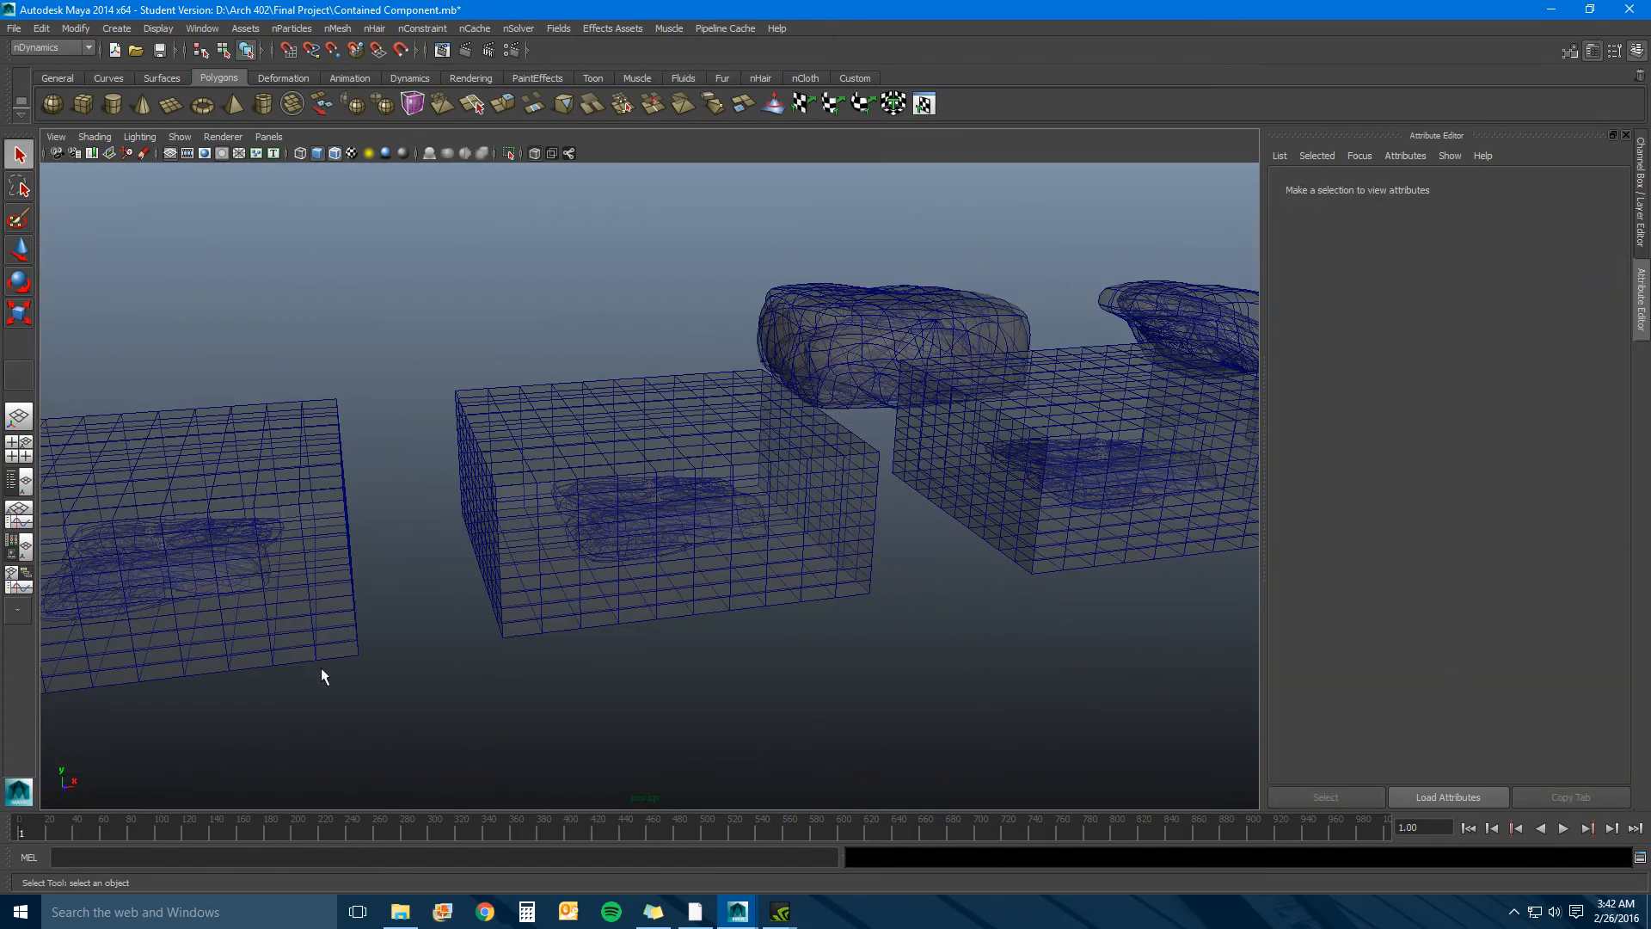
click(247, 496)
click(316, 566)
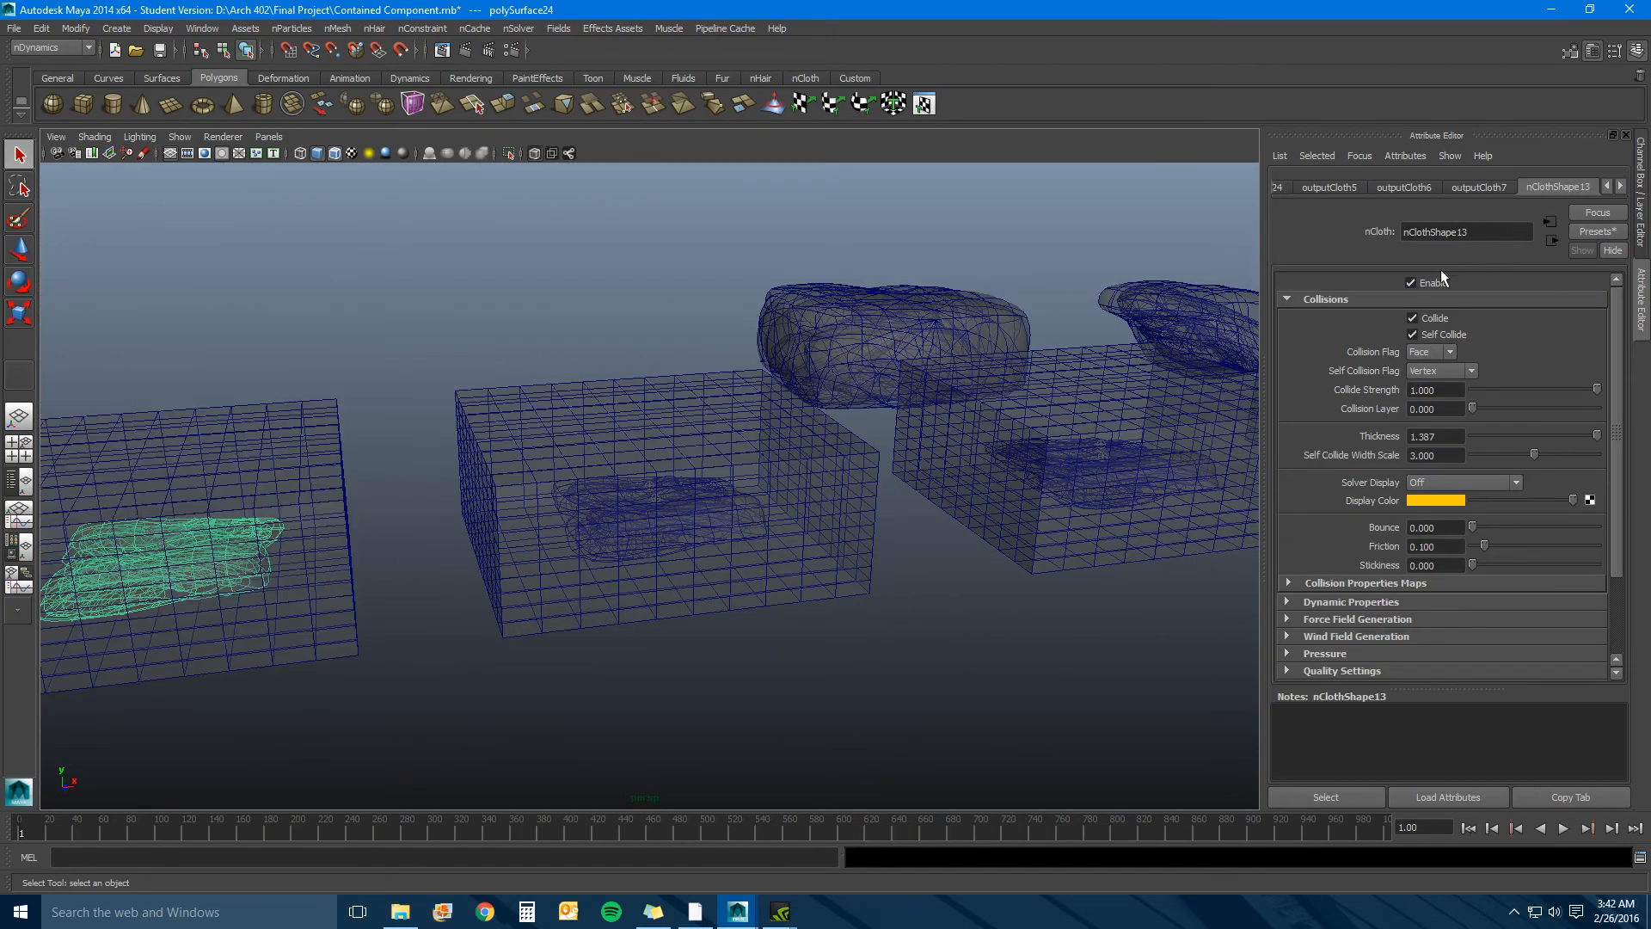
click(829, 714)
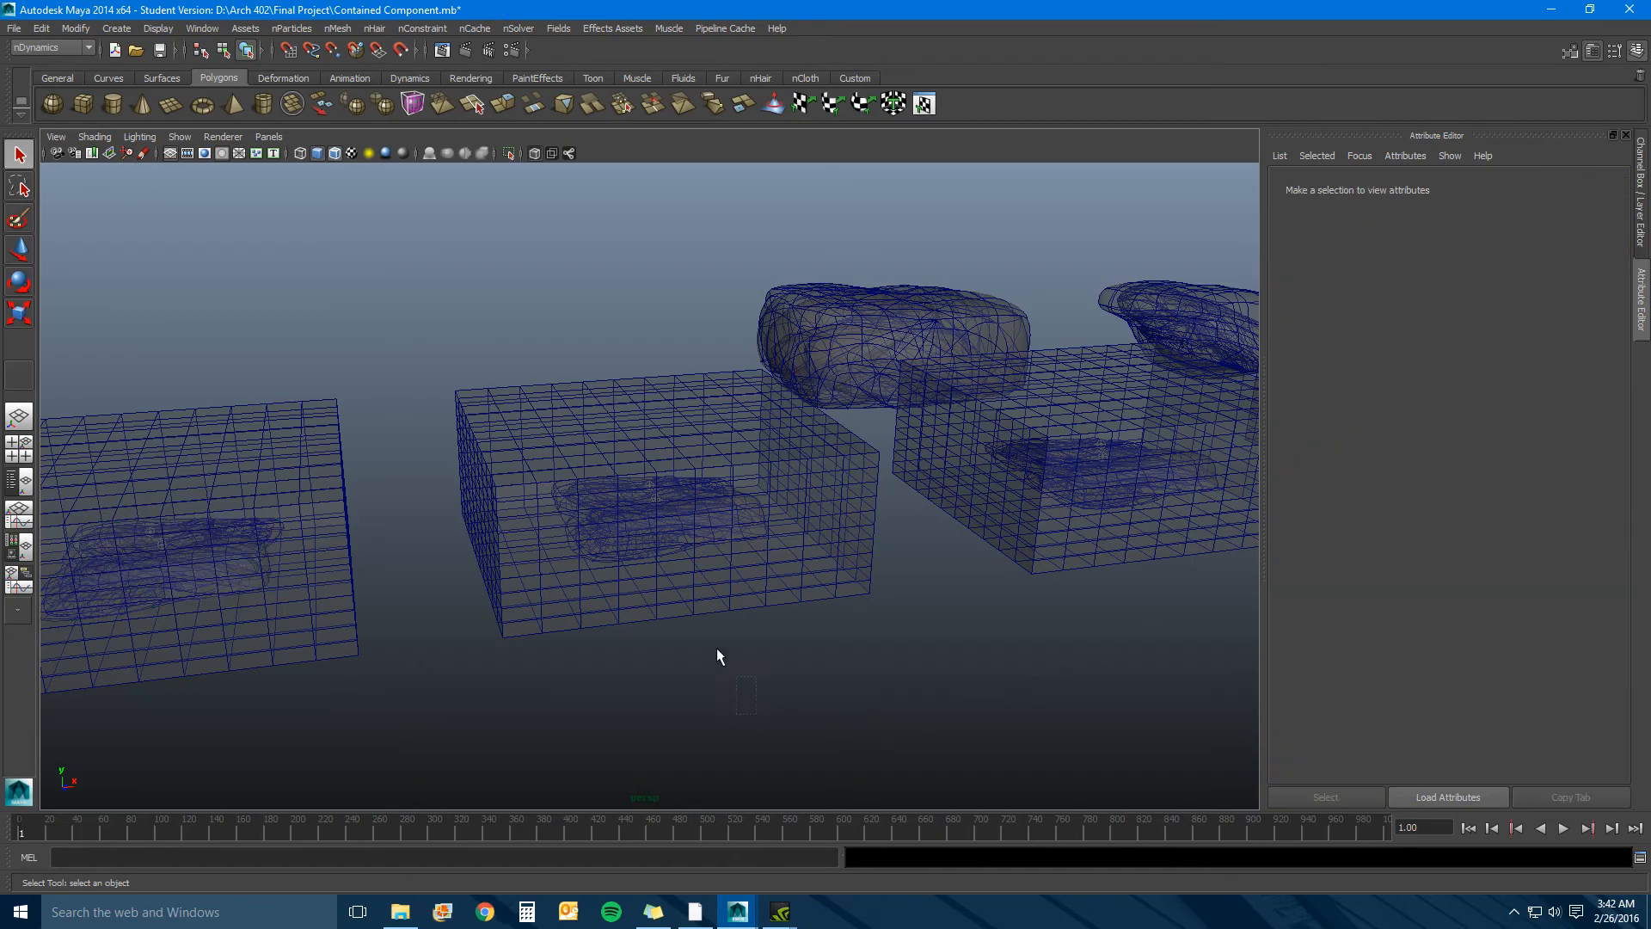
Select and frame the component inside the next box and enable its nClothShape15.
click(642, 519)
key(f)
scroll(841, 559, up, 3)
shift+click(941, 532)
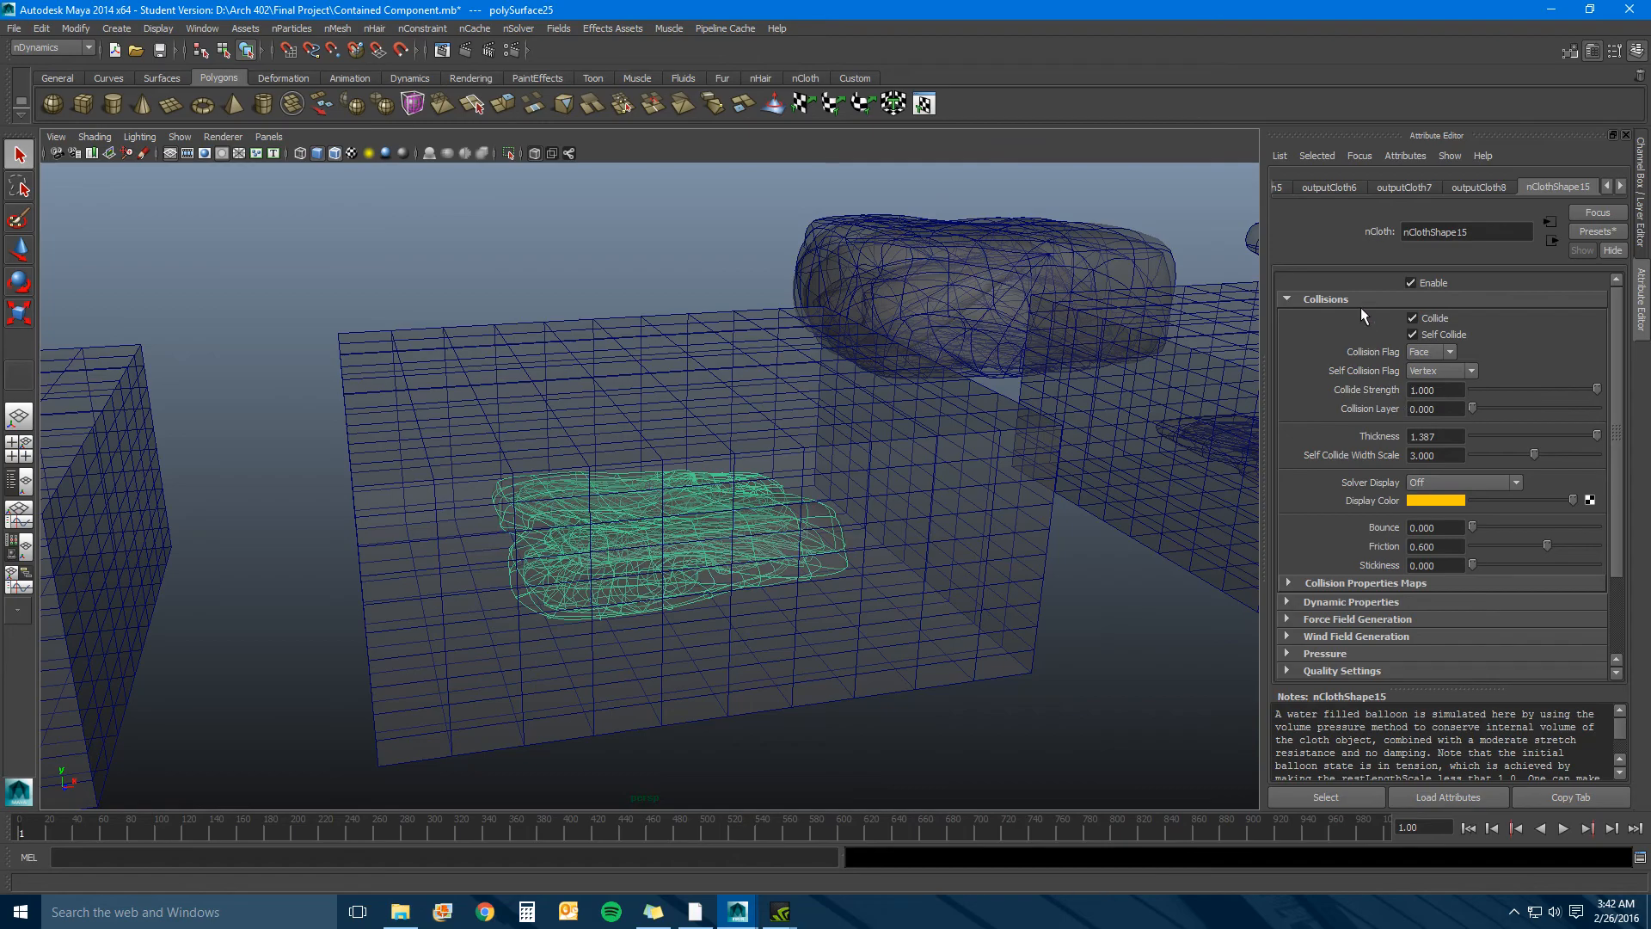
Look through the available nCloth presets for nClothShape15, such as tshirt and waterBalloon, without applying one.
click(1592, 233)
mouse_move(1618, 301)
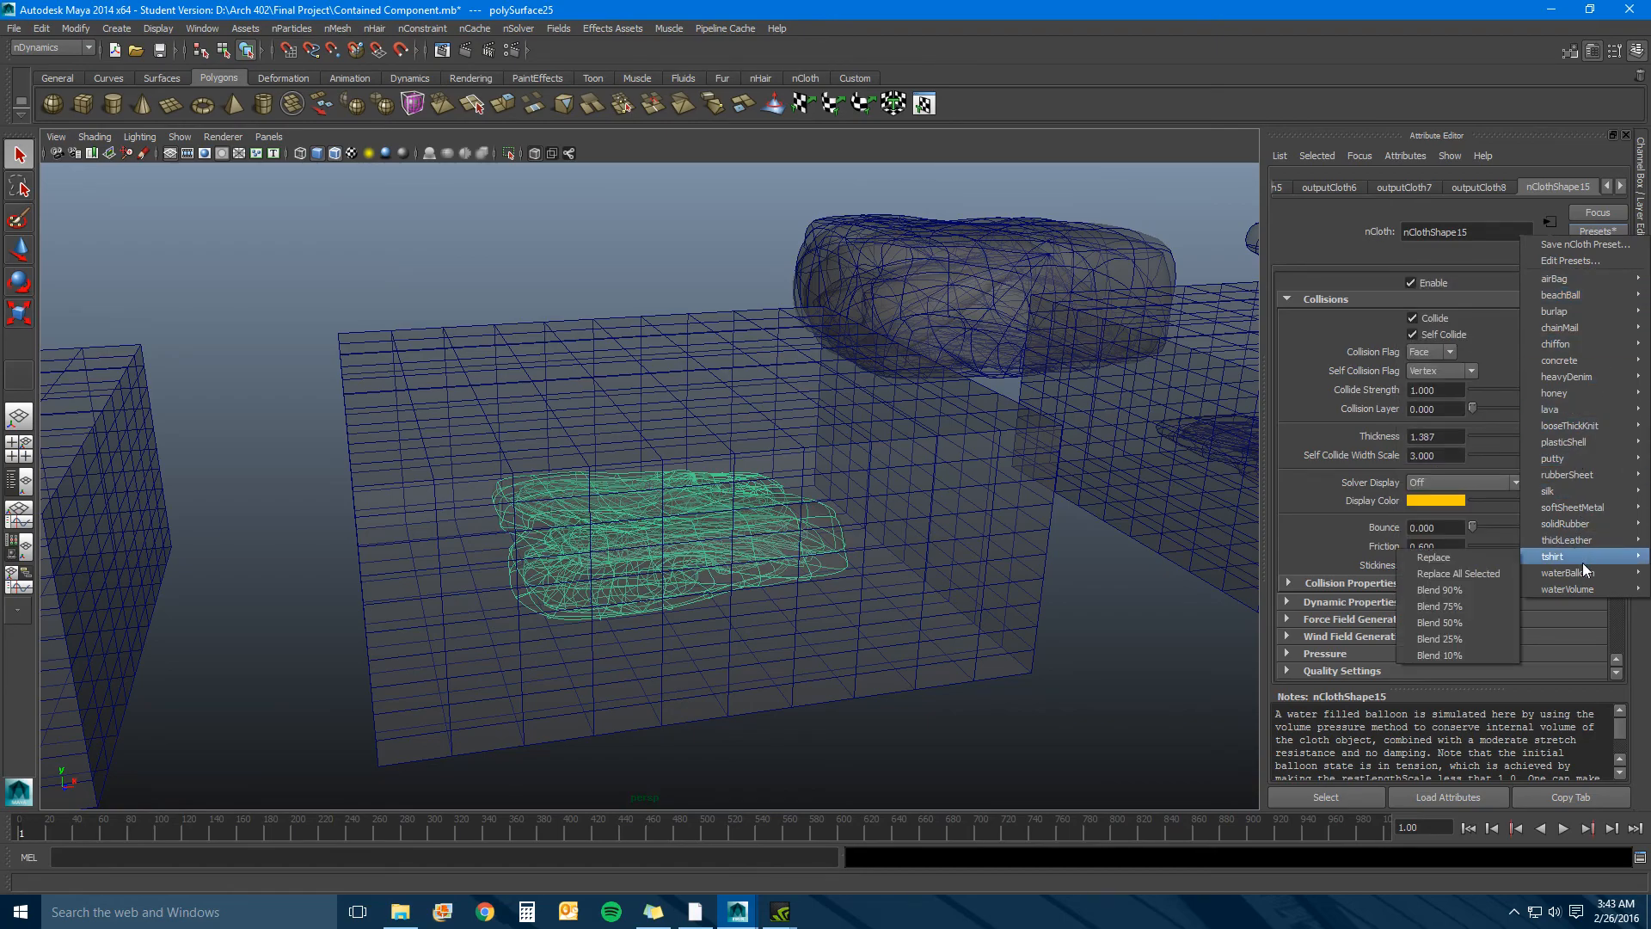
mouse_move(1582, 574)
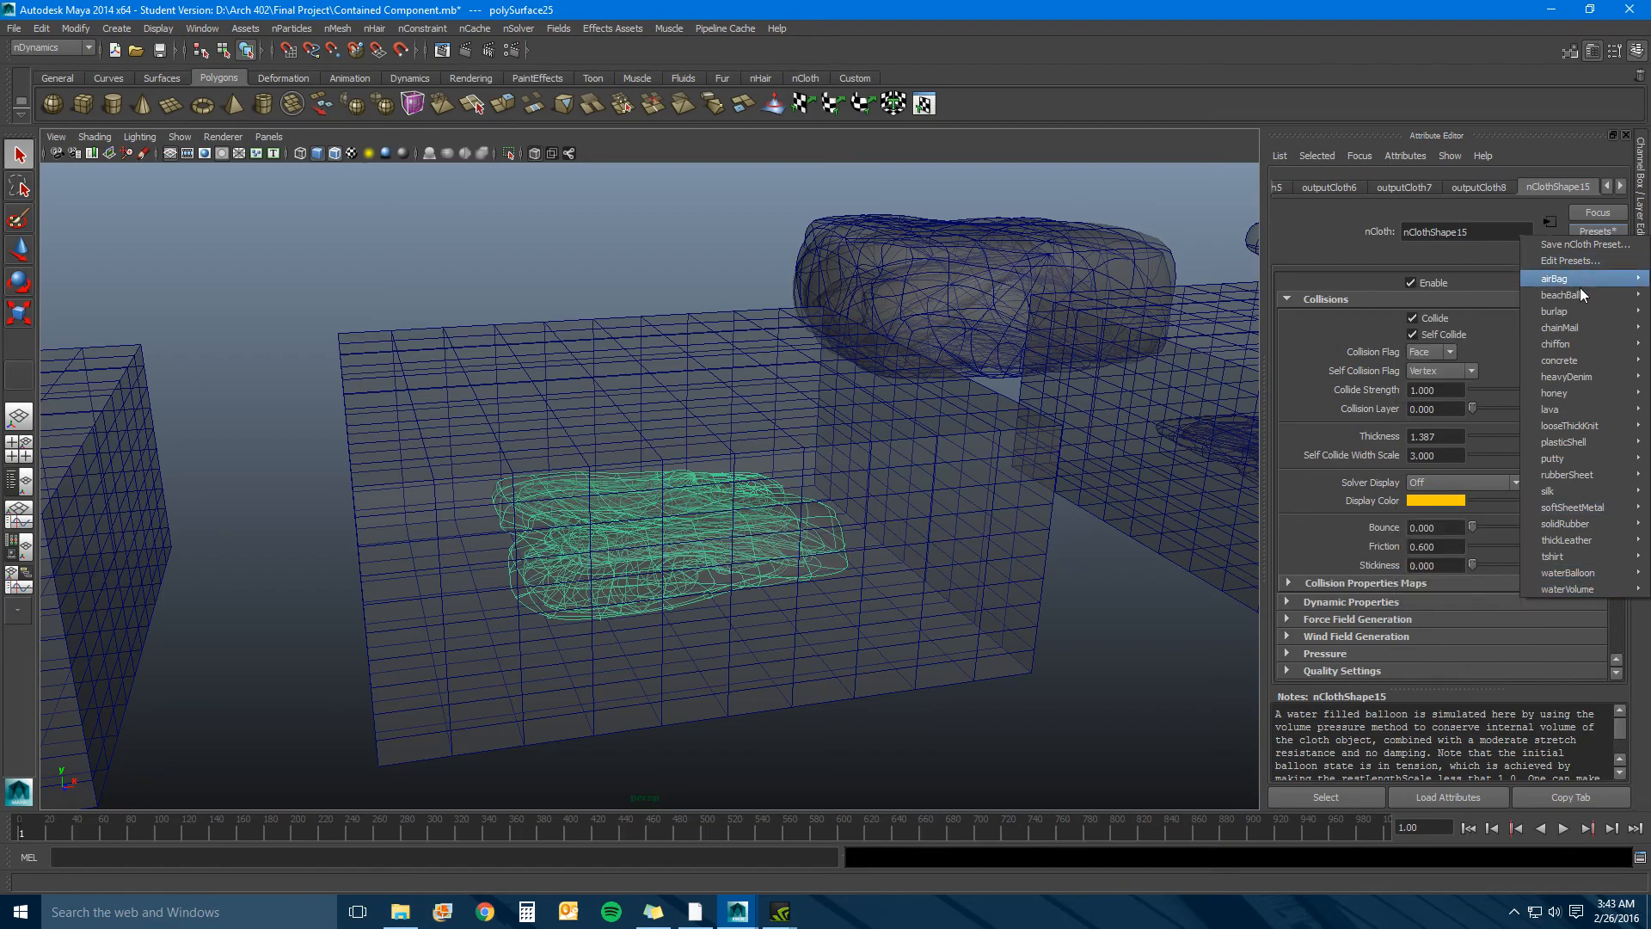
click(1325, 227)
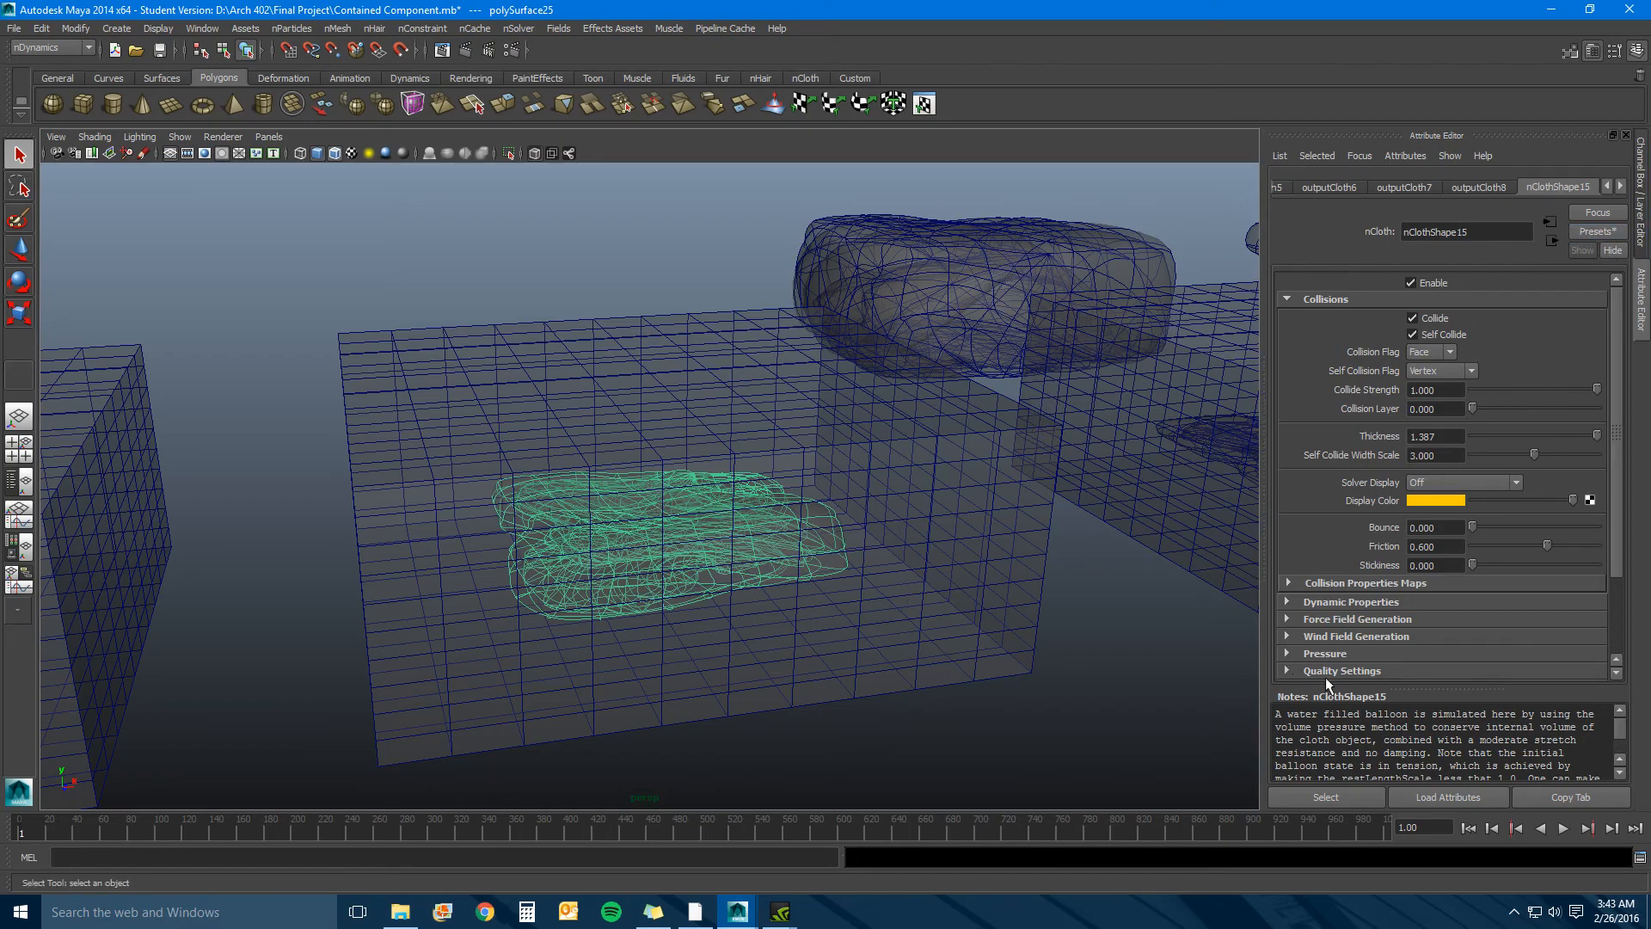
Play the nClothShape15 simulation from the first frame, stop it, then disable nClothShape15 and rewind.
click(1564, 828)
click(1469, 829)
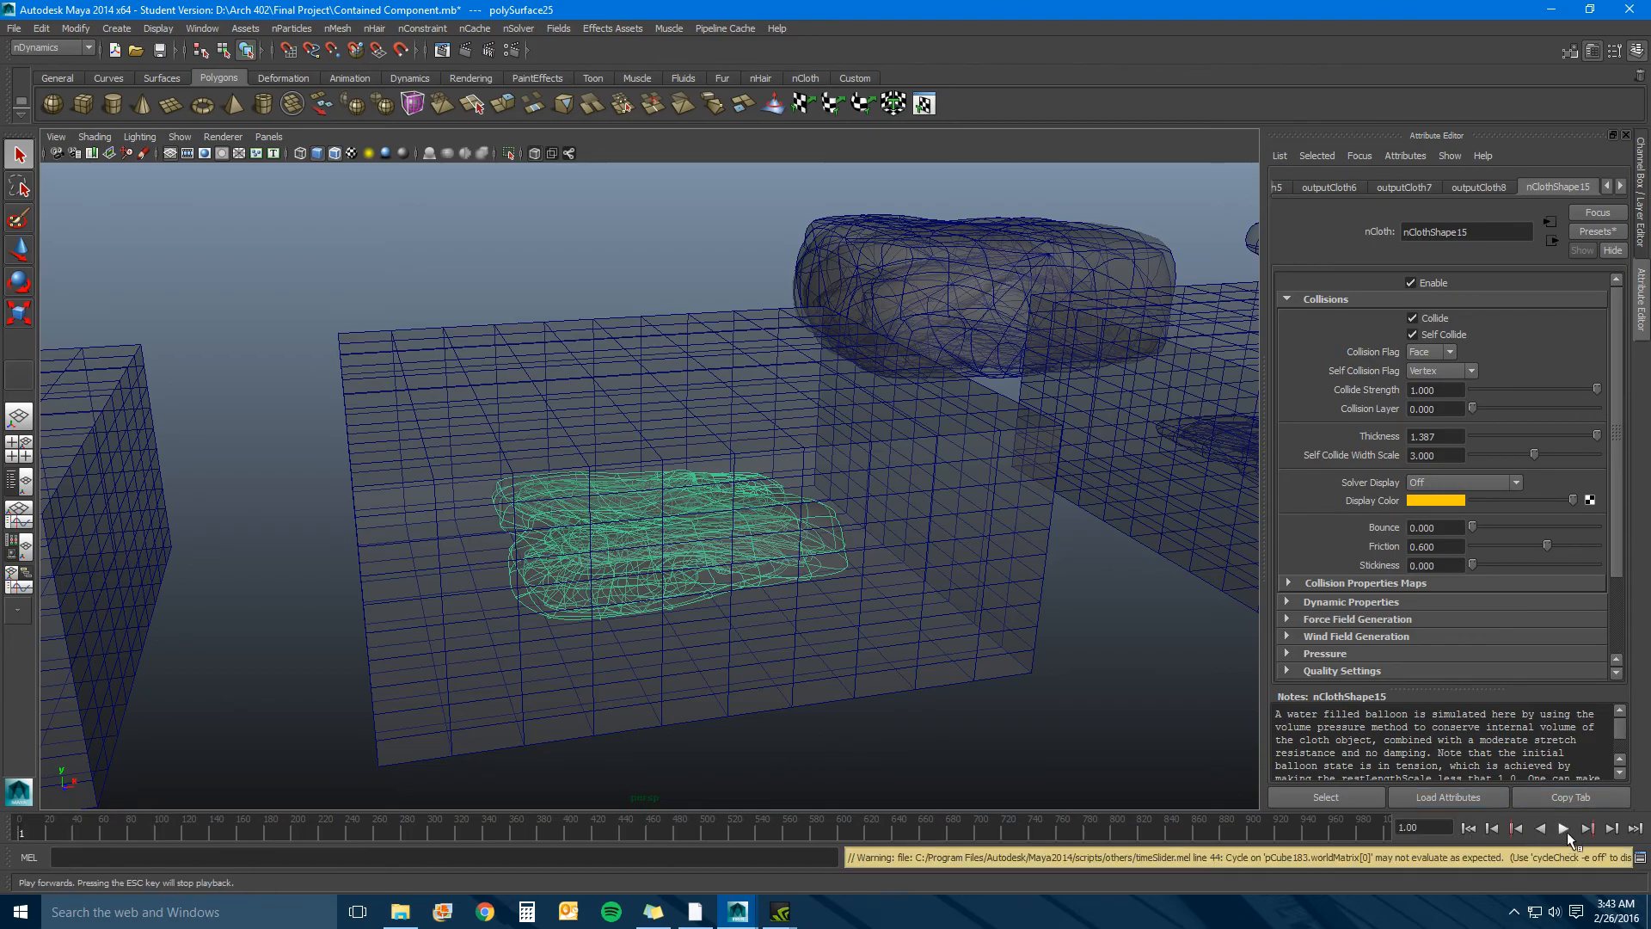
click(1561, 829)
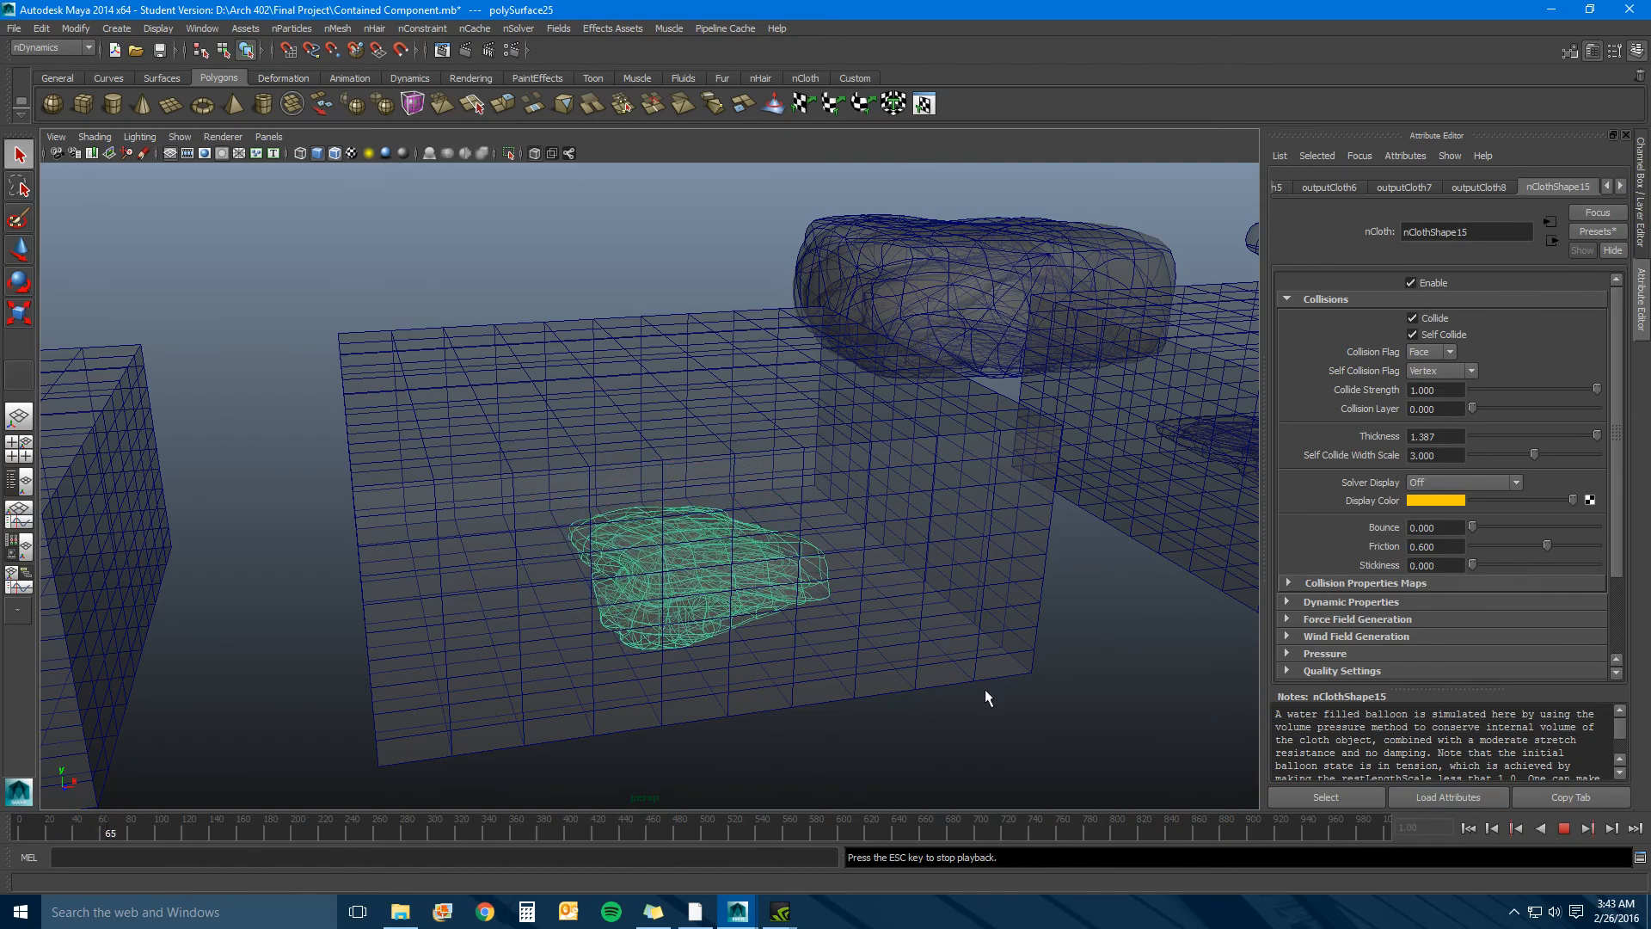
alt+drag(989, 703, 999, 700)
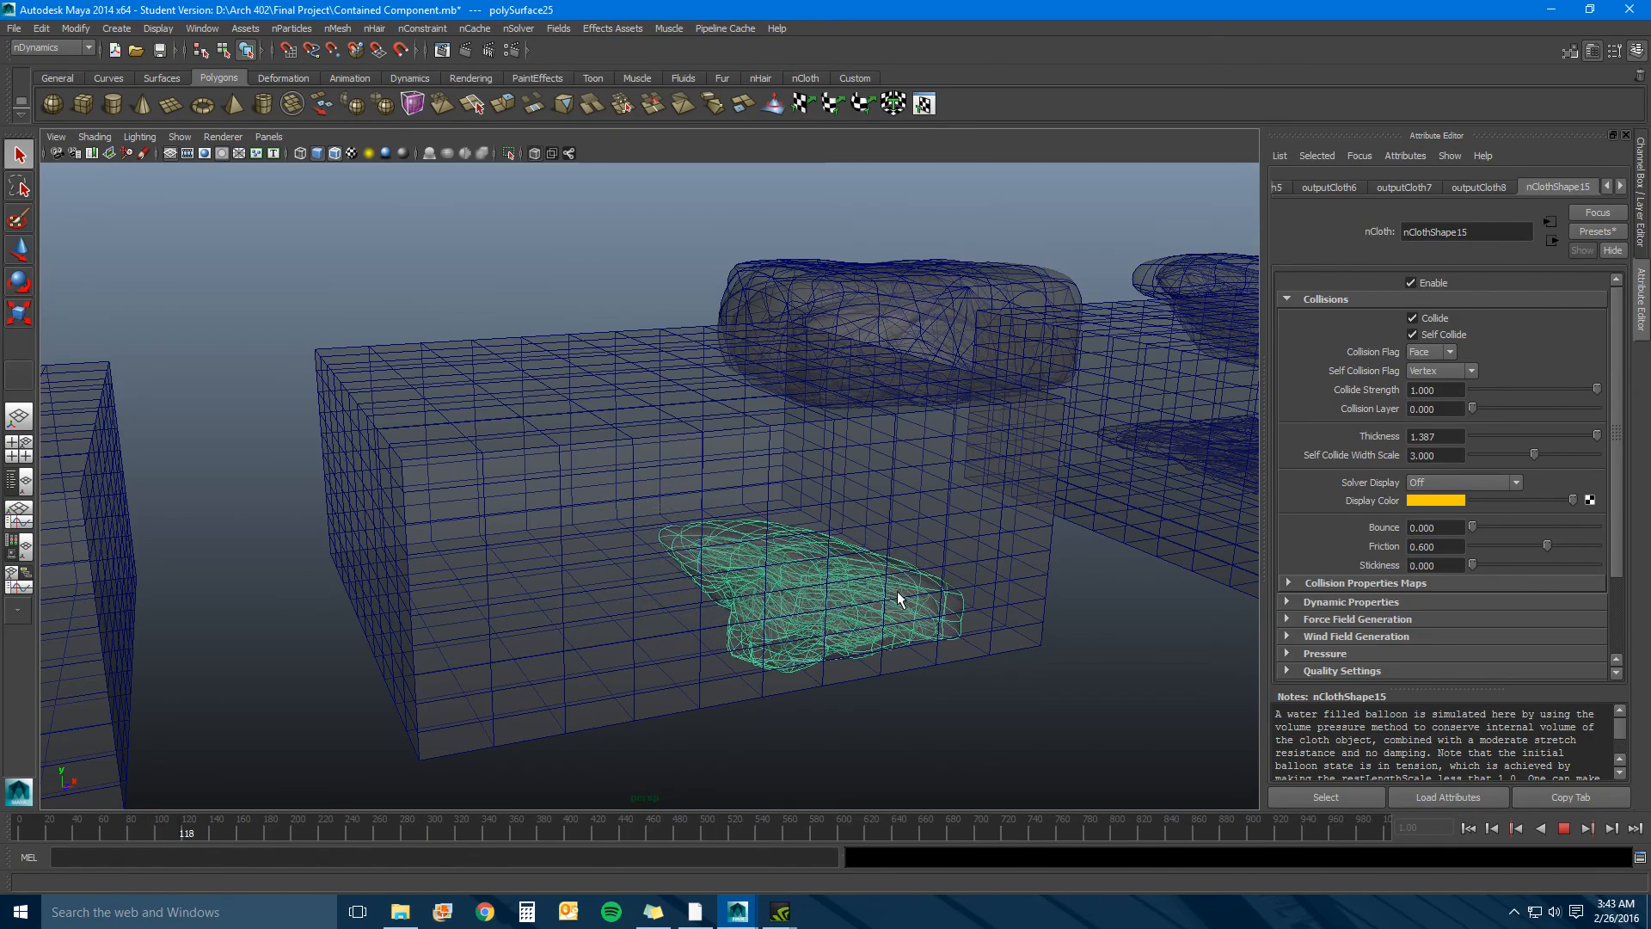
click(1565, 828)
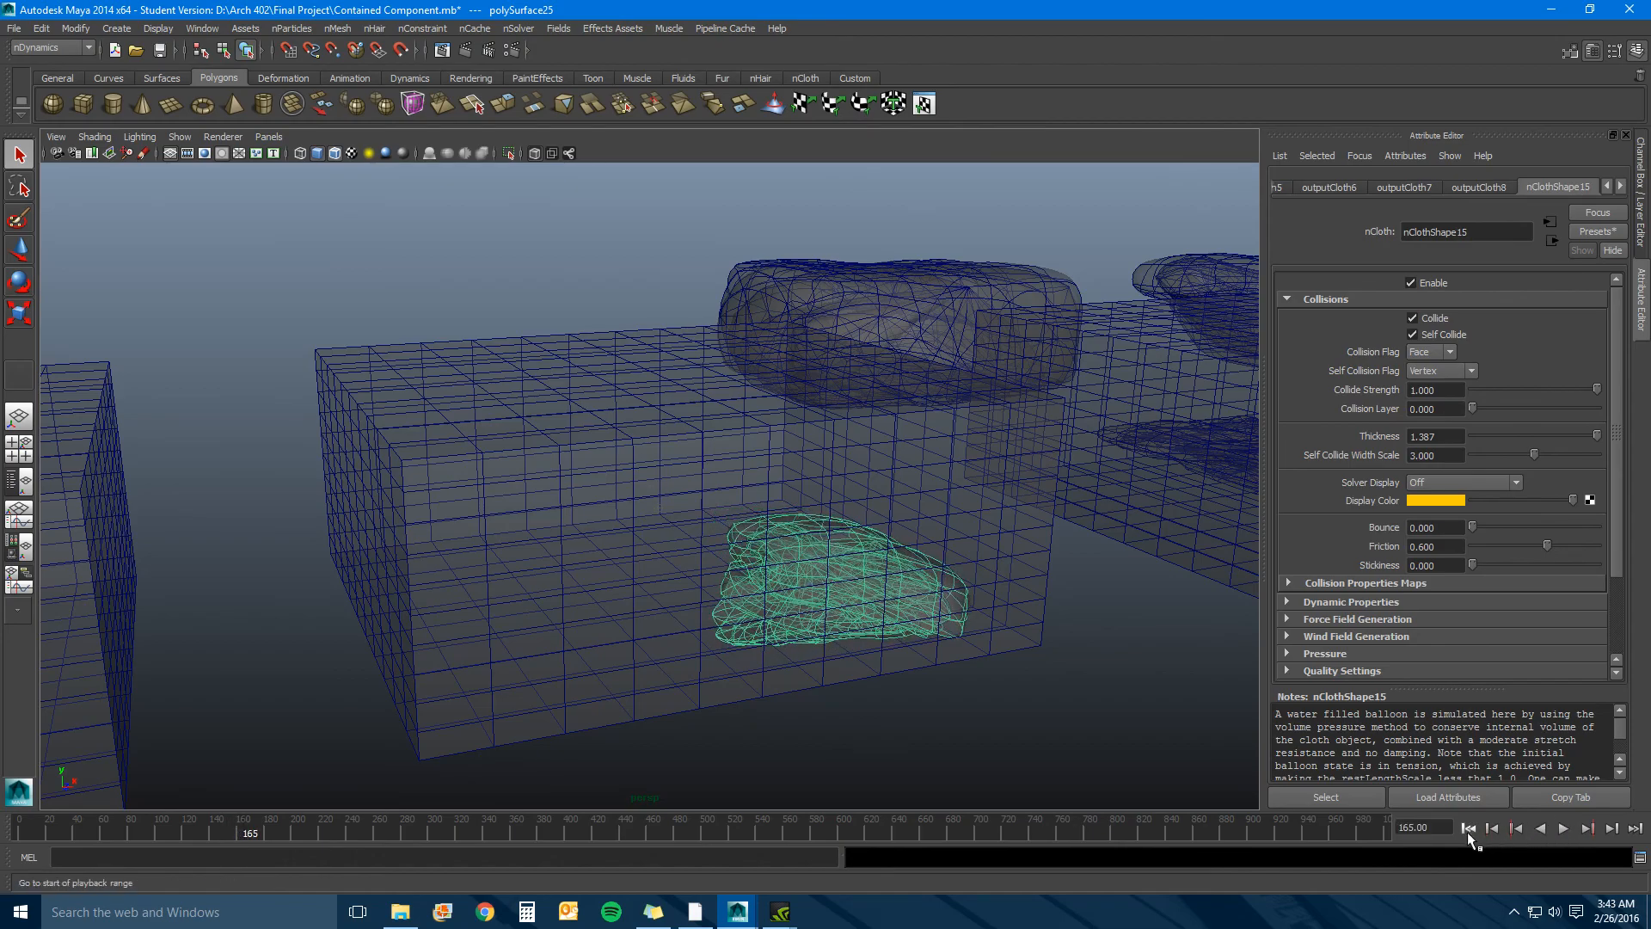
click(1410, 282)
click(1469, 828)
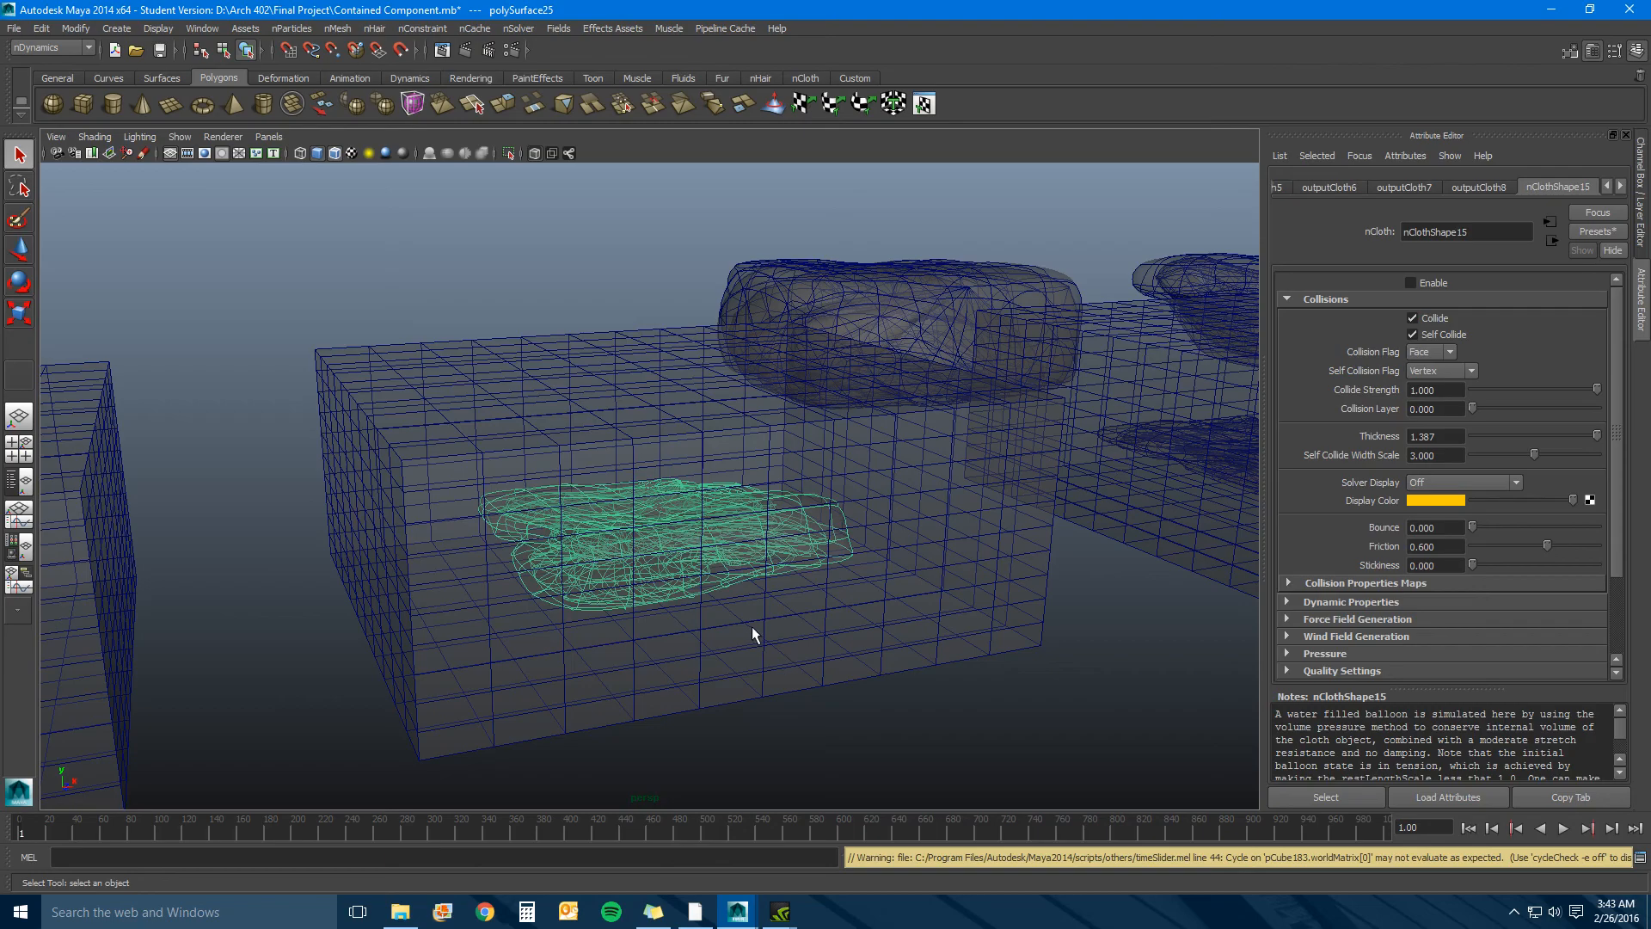
Frame the following box, select the nCloth of the component inside it and enable nClothShape17.
click(1205, 521)
key(f)
click(877, 735)
drag(877, 736, 780, 555)
ctrl+click(949, 608)
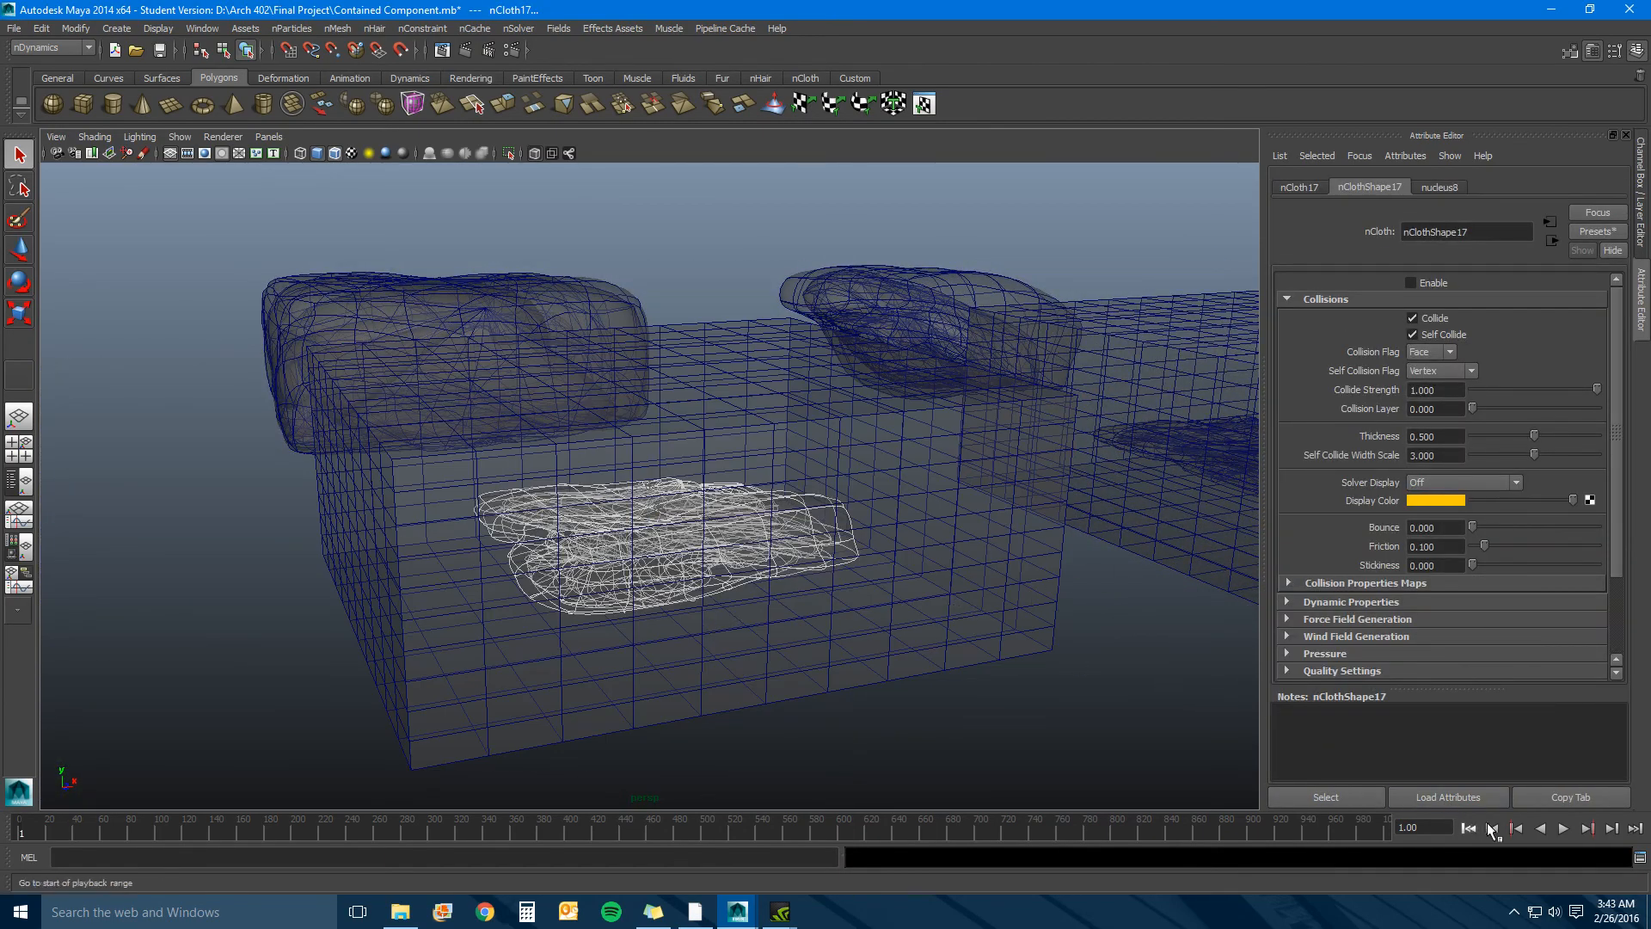
click(1565, 829)
click(1564, 829)
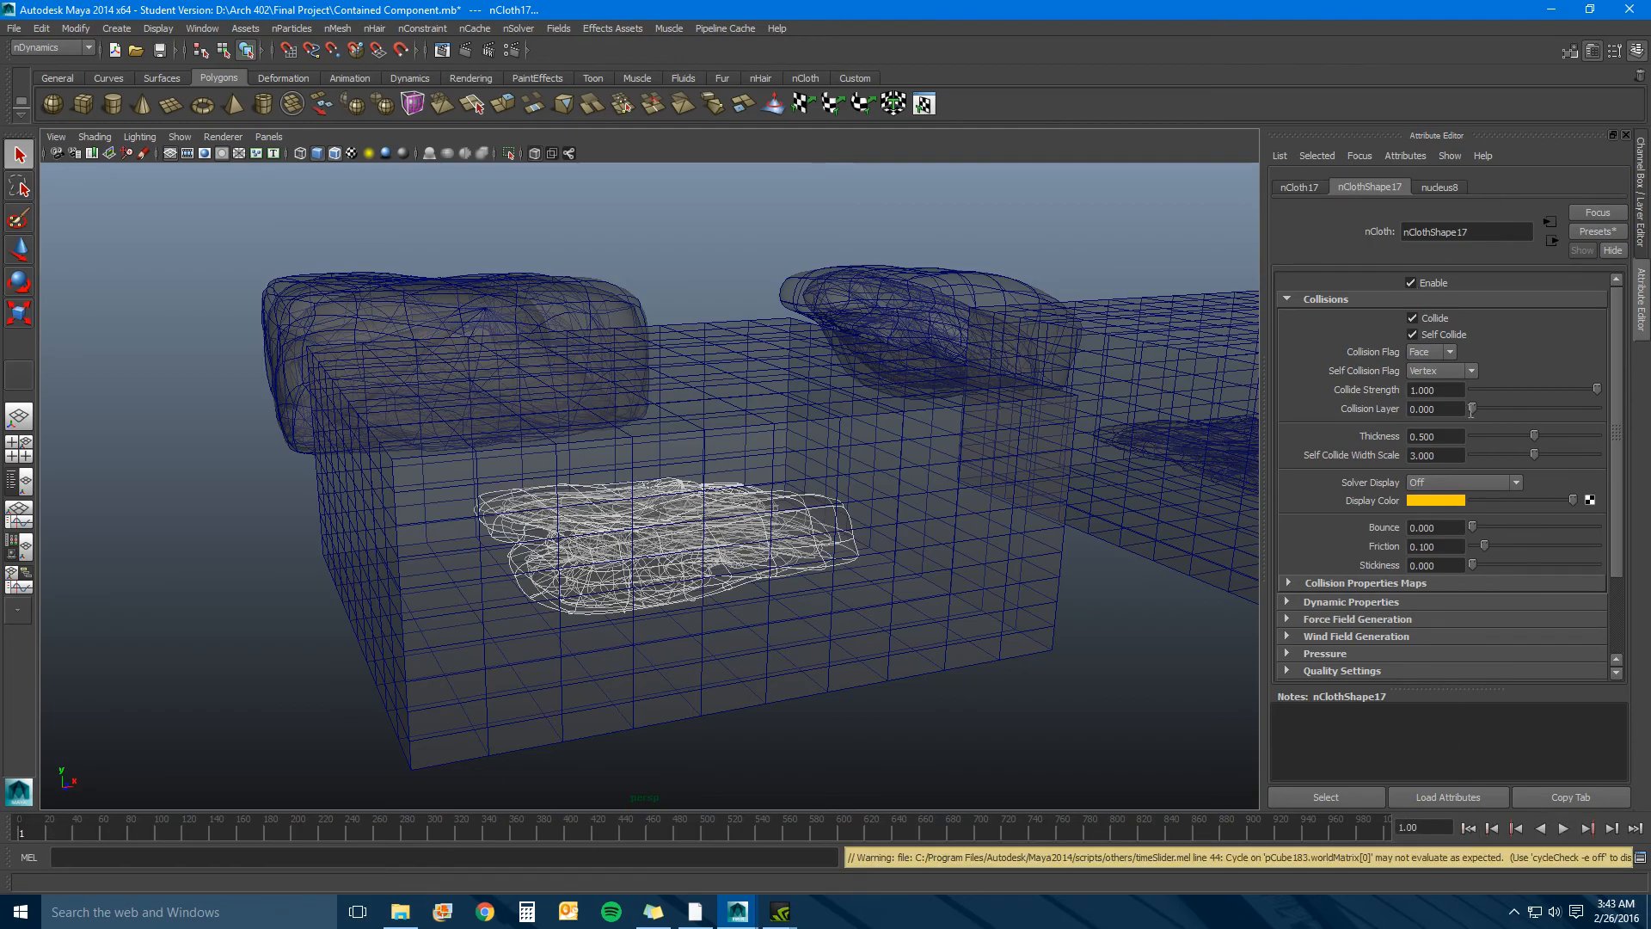
Play the nClothShape17 simulation from the first frame, watch the component fill its box, stop it and rewind.
click(1562, 829)
click(1469, 828)
click(1562, 829)
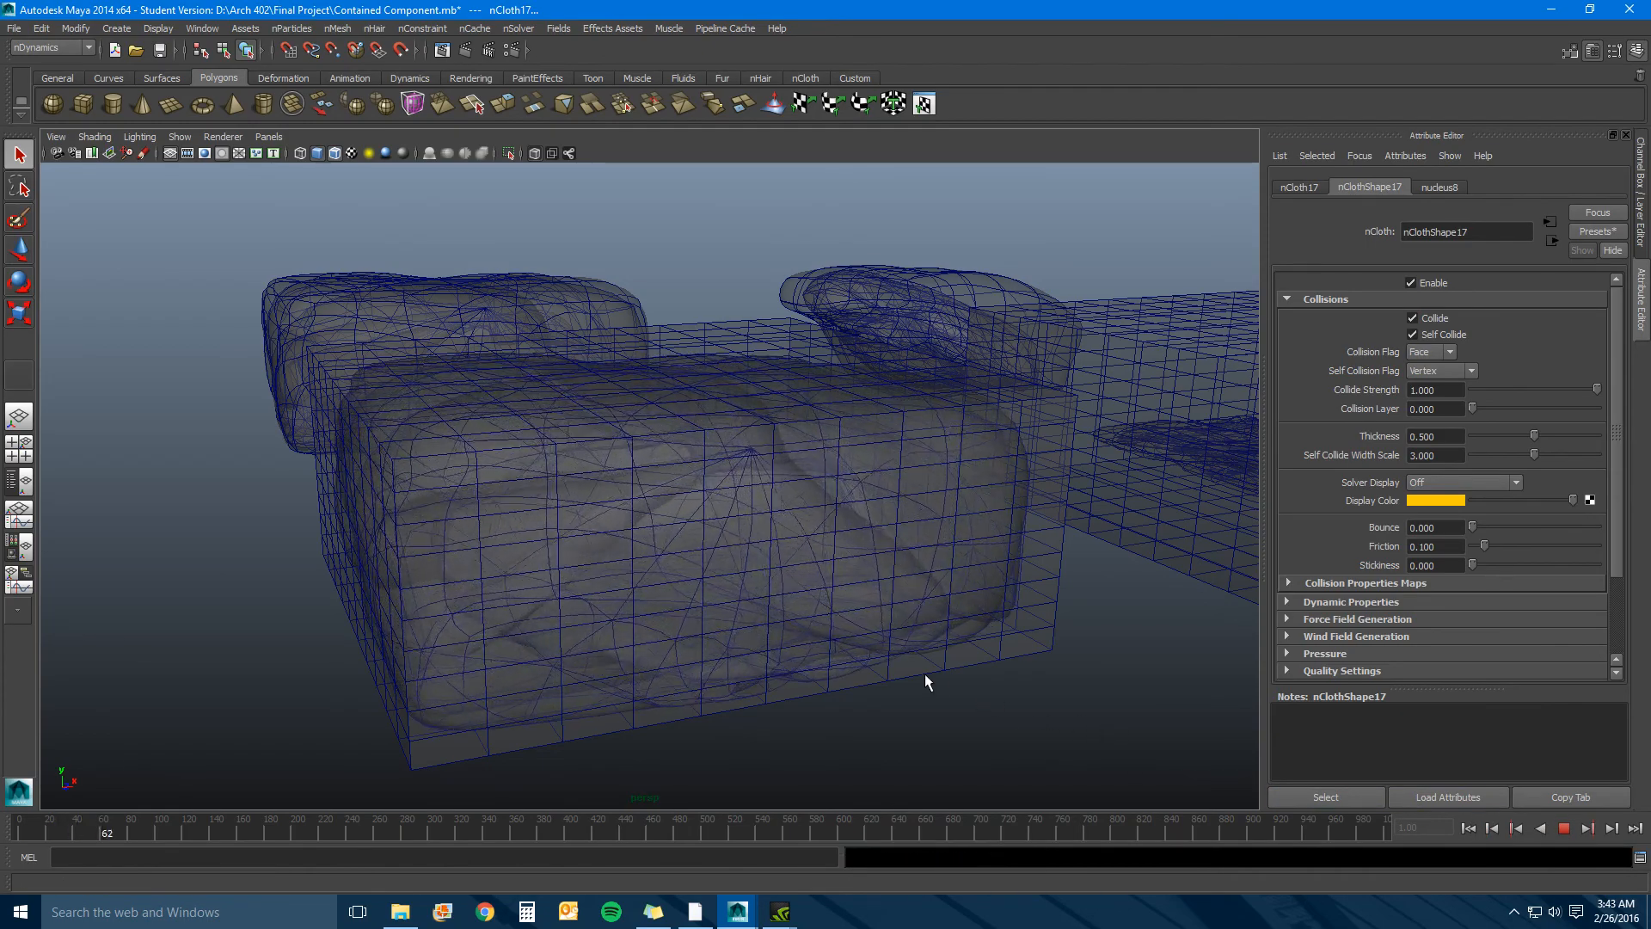
scroll(941, 647, down, 1)
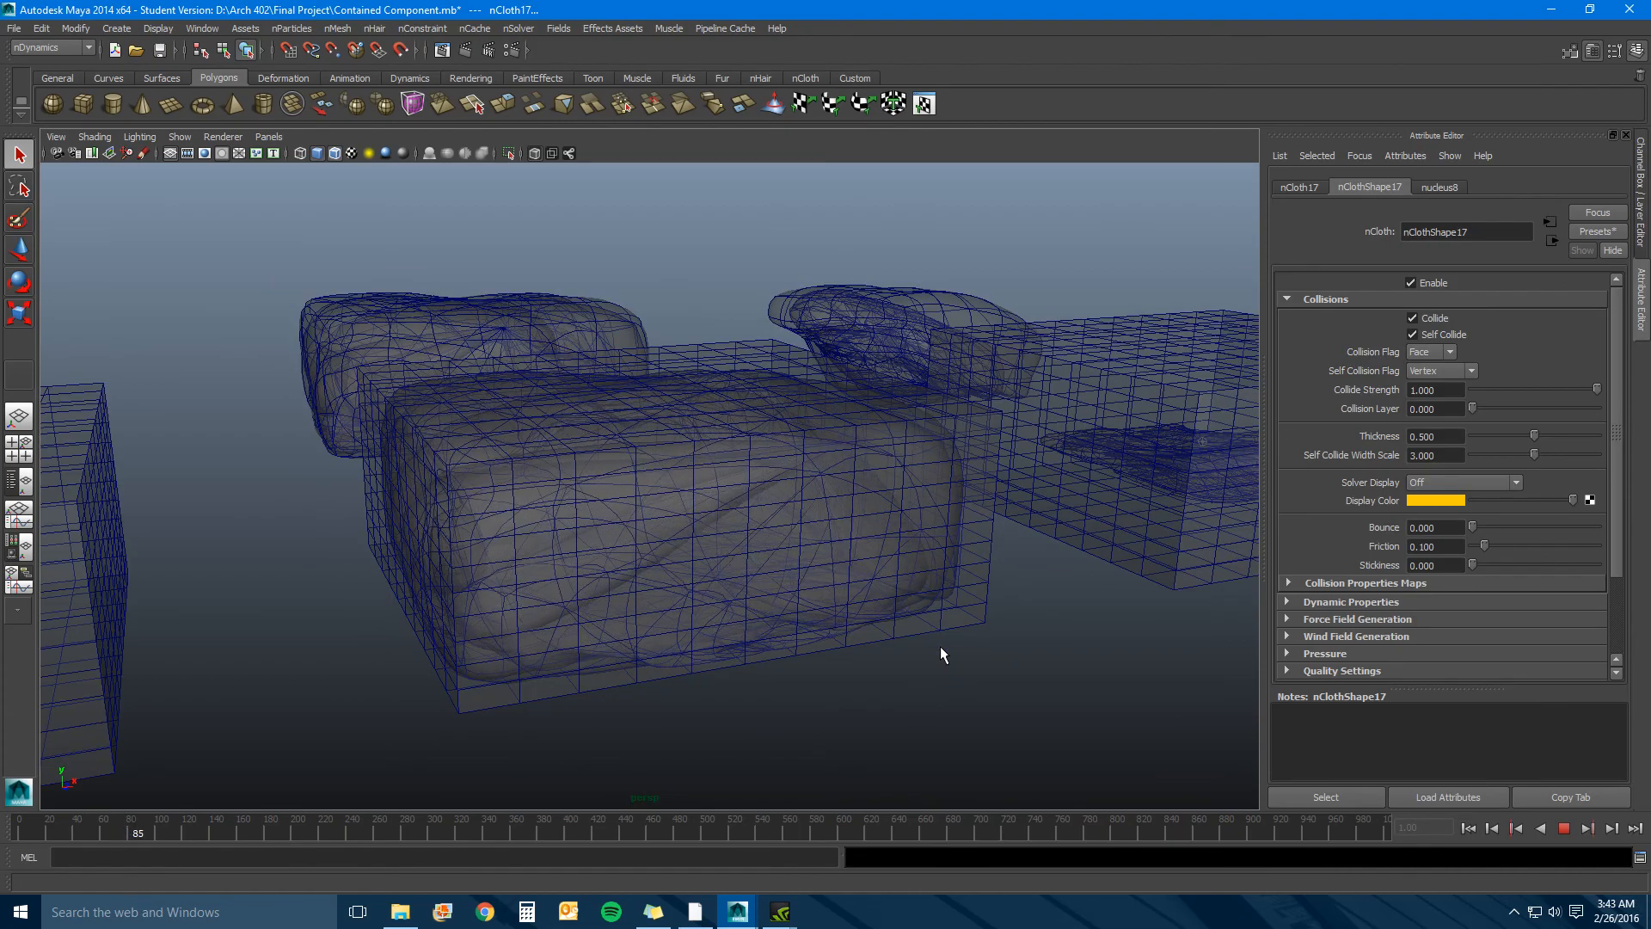
alt+drag(941, 646, 672, 624)
scroll(624, 598, down, 2)
scroll(624, 599, up, 3)
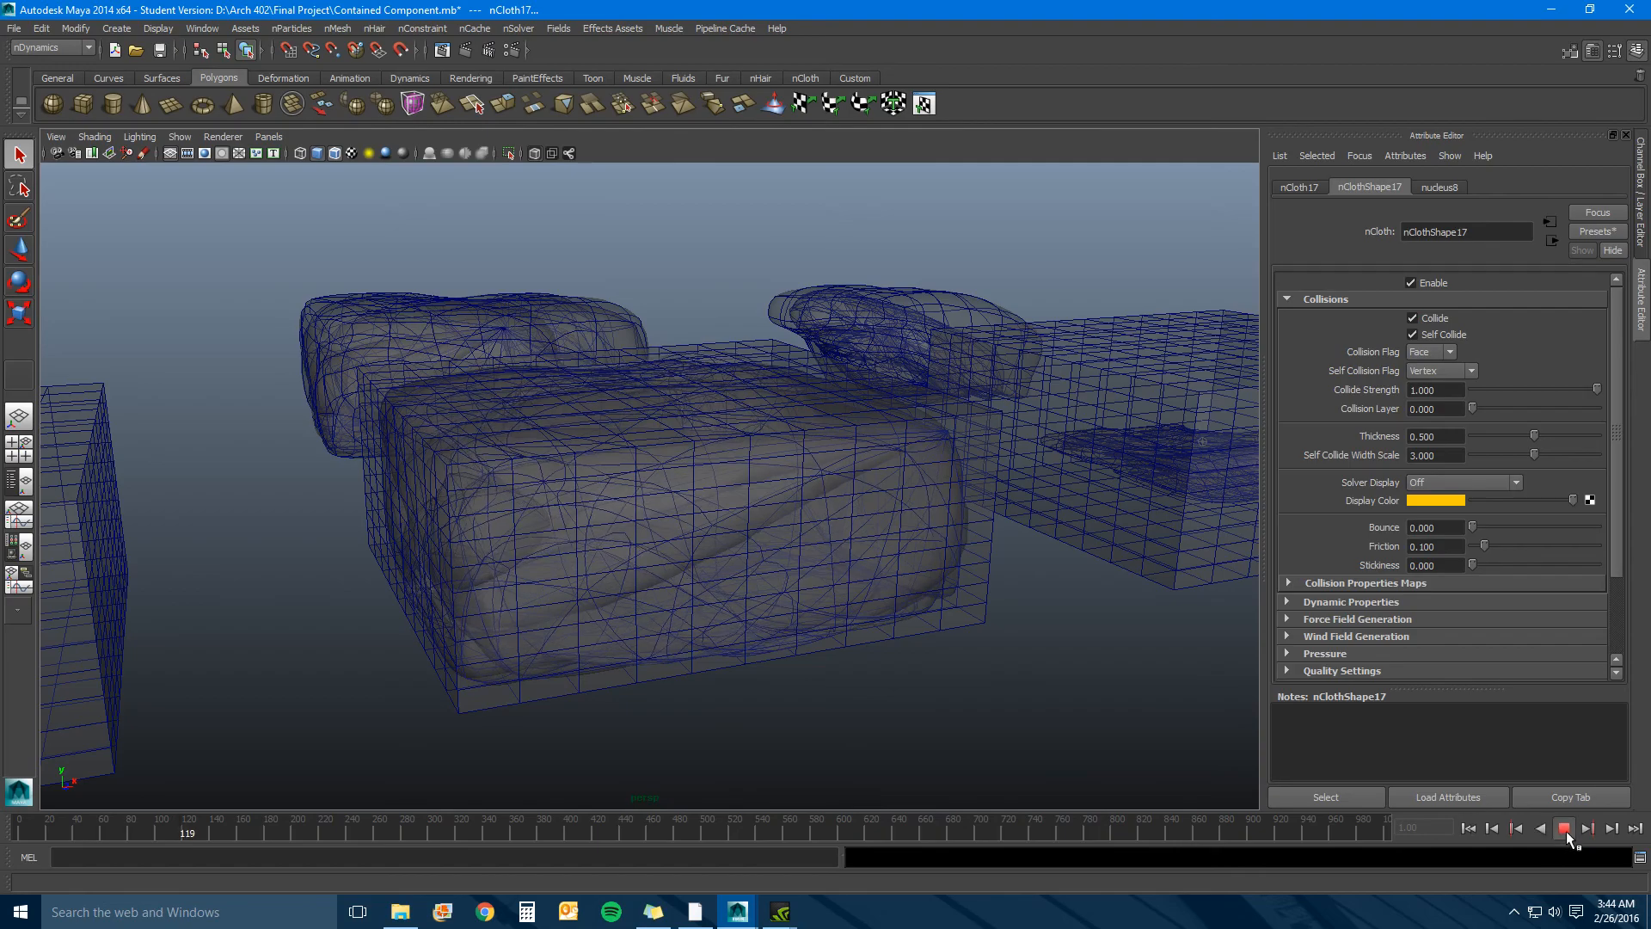
click(1566, 830)
click(1469, 829)
Select the component inside the box and review the pressure and collision settings of nClothShape17.
drag(819, 737, 635, 516)
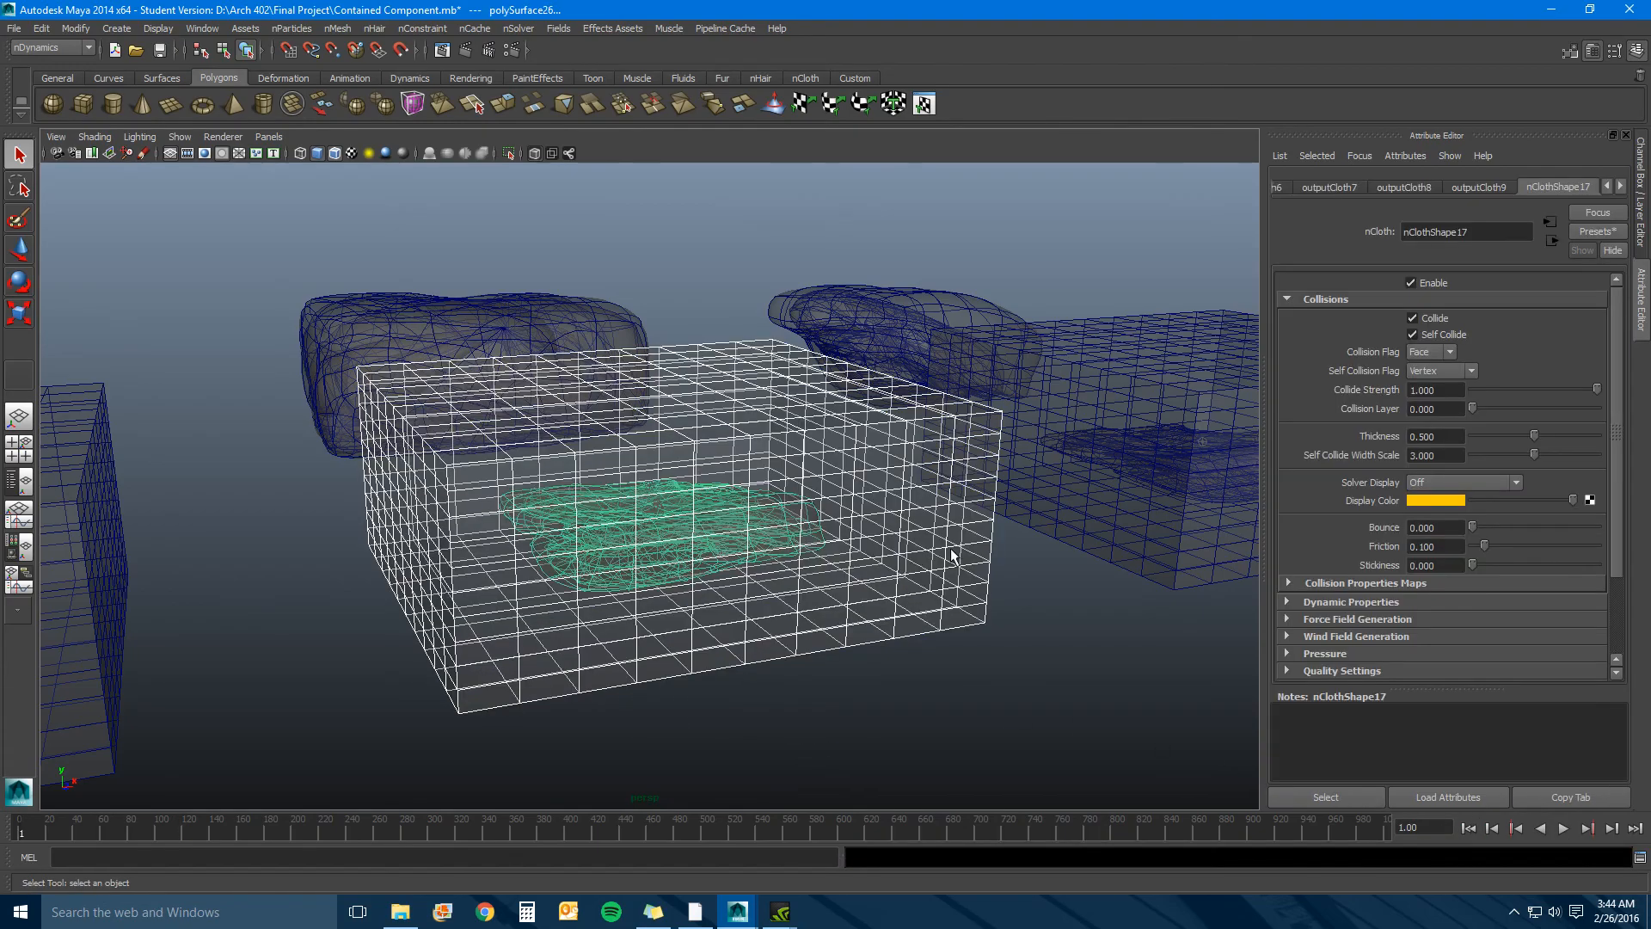
scroll(1330, 490, down, 2)
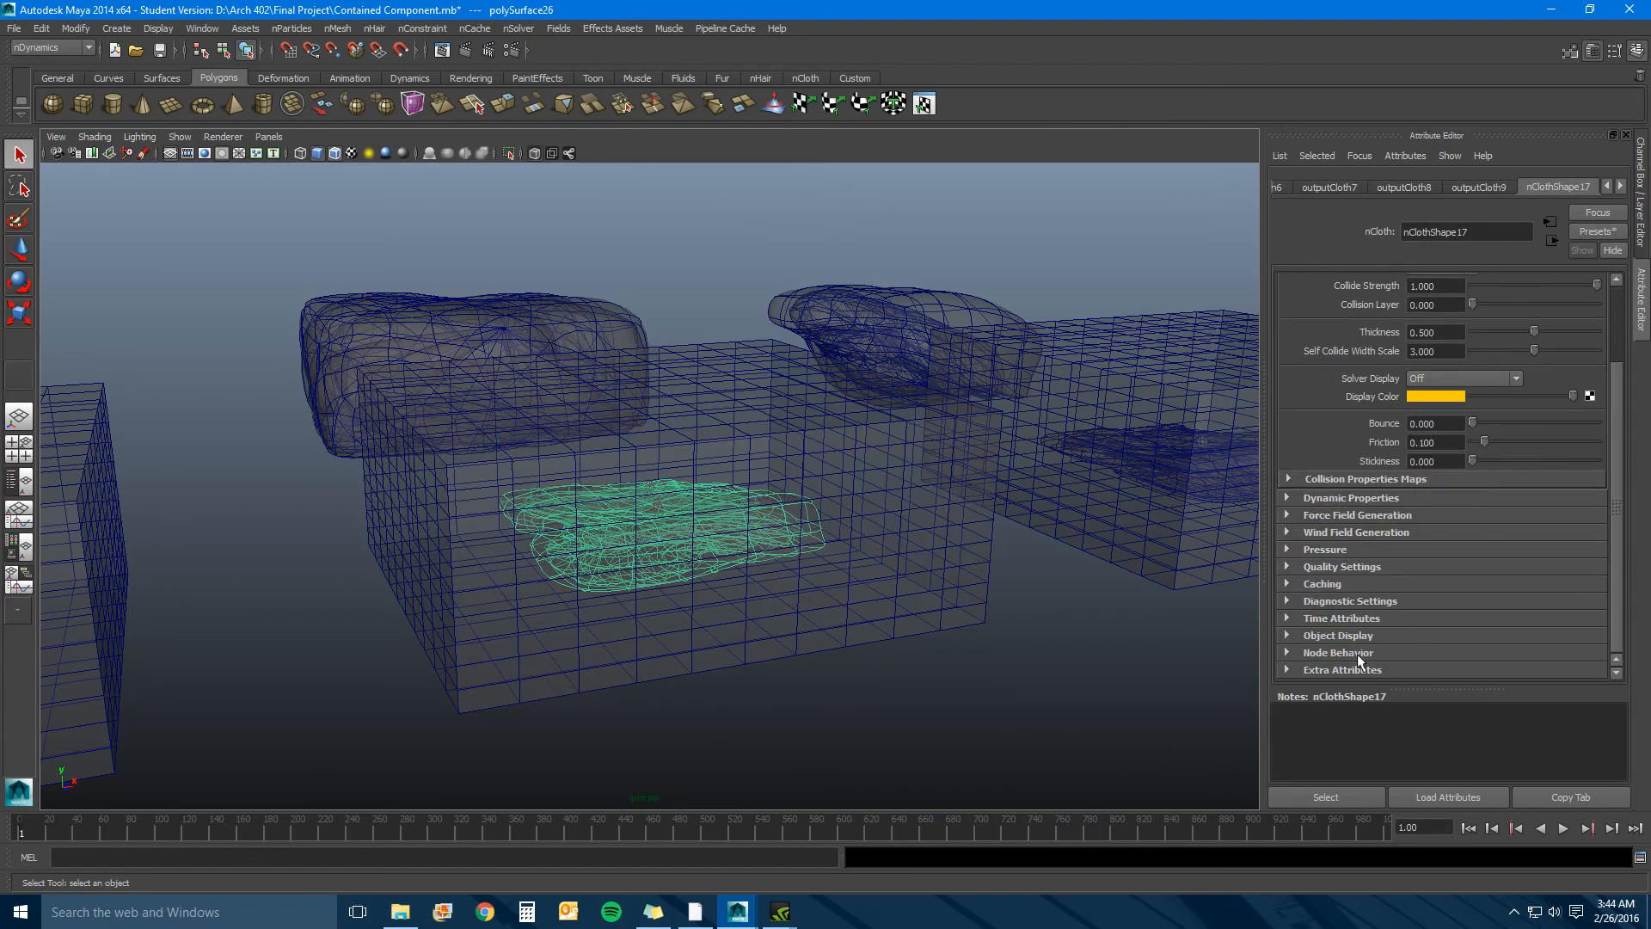
click(1340, 551)
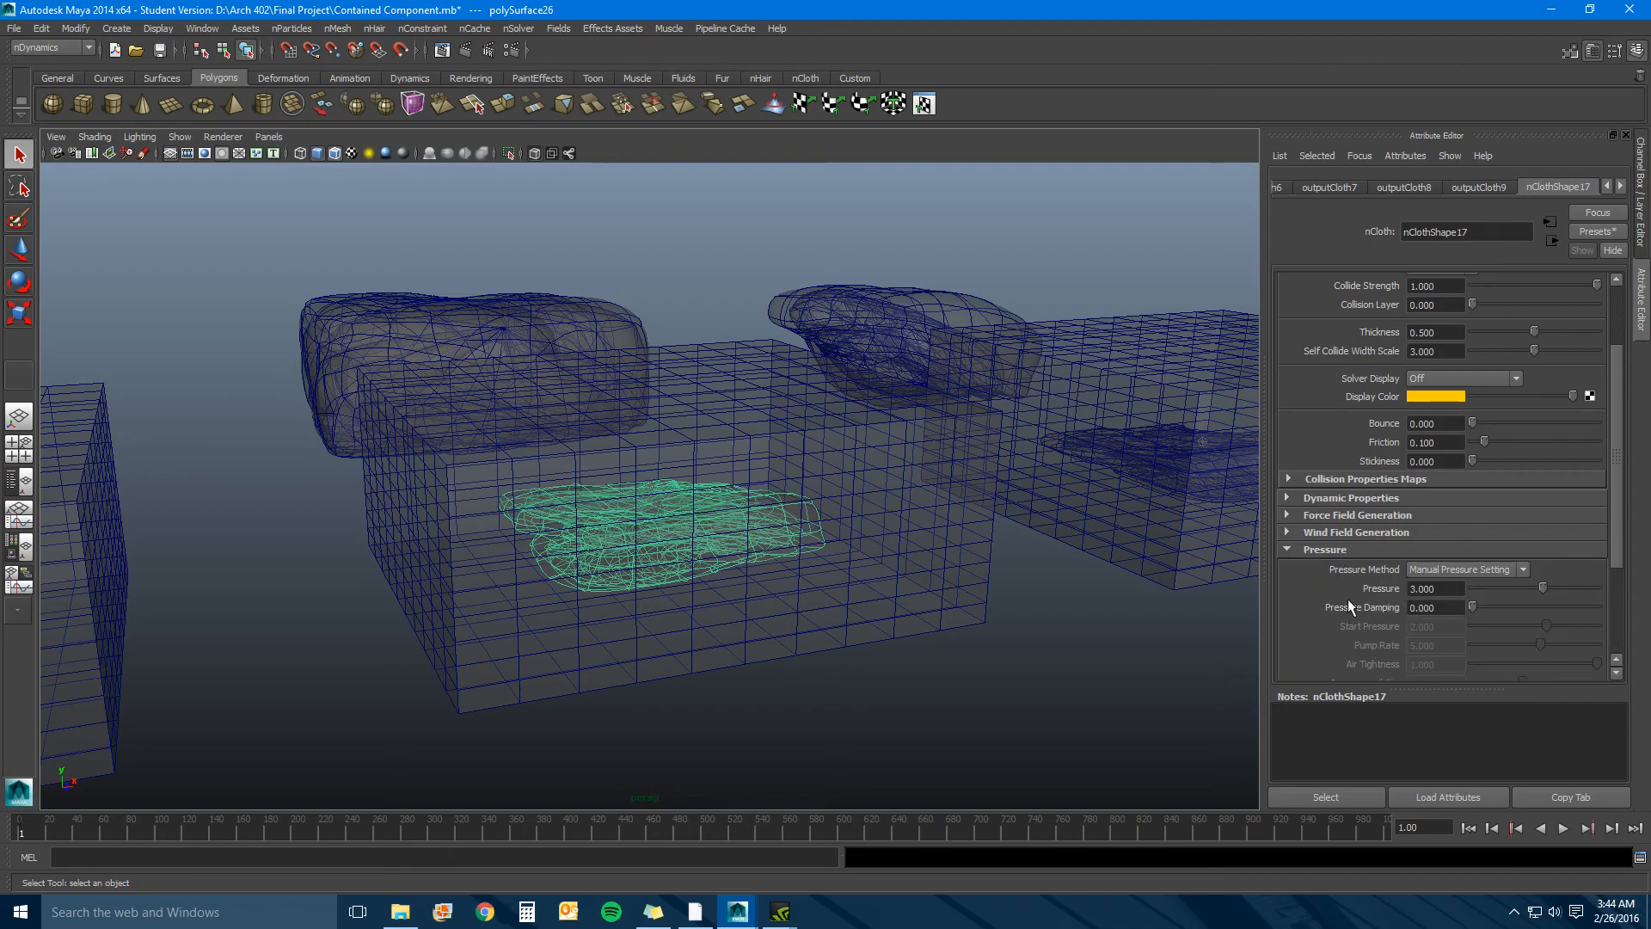
scroll(1348, 607, down, 2)
scroll(1340, 545, down, 1)
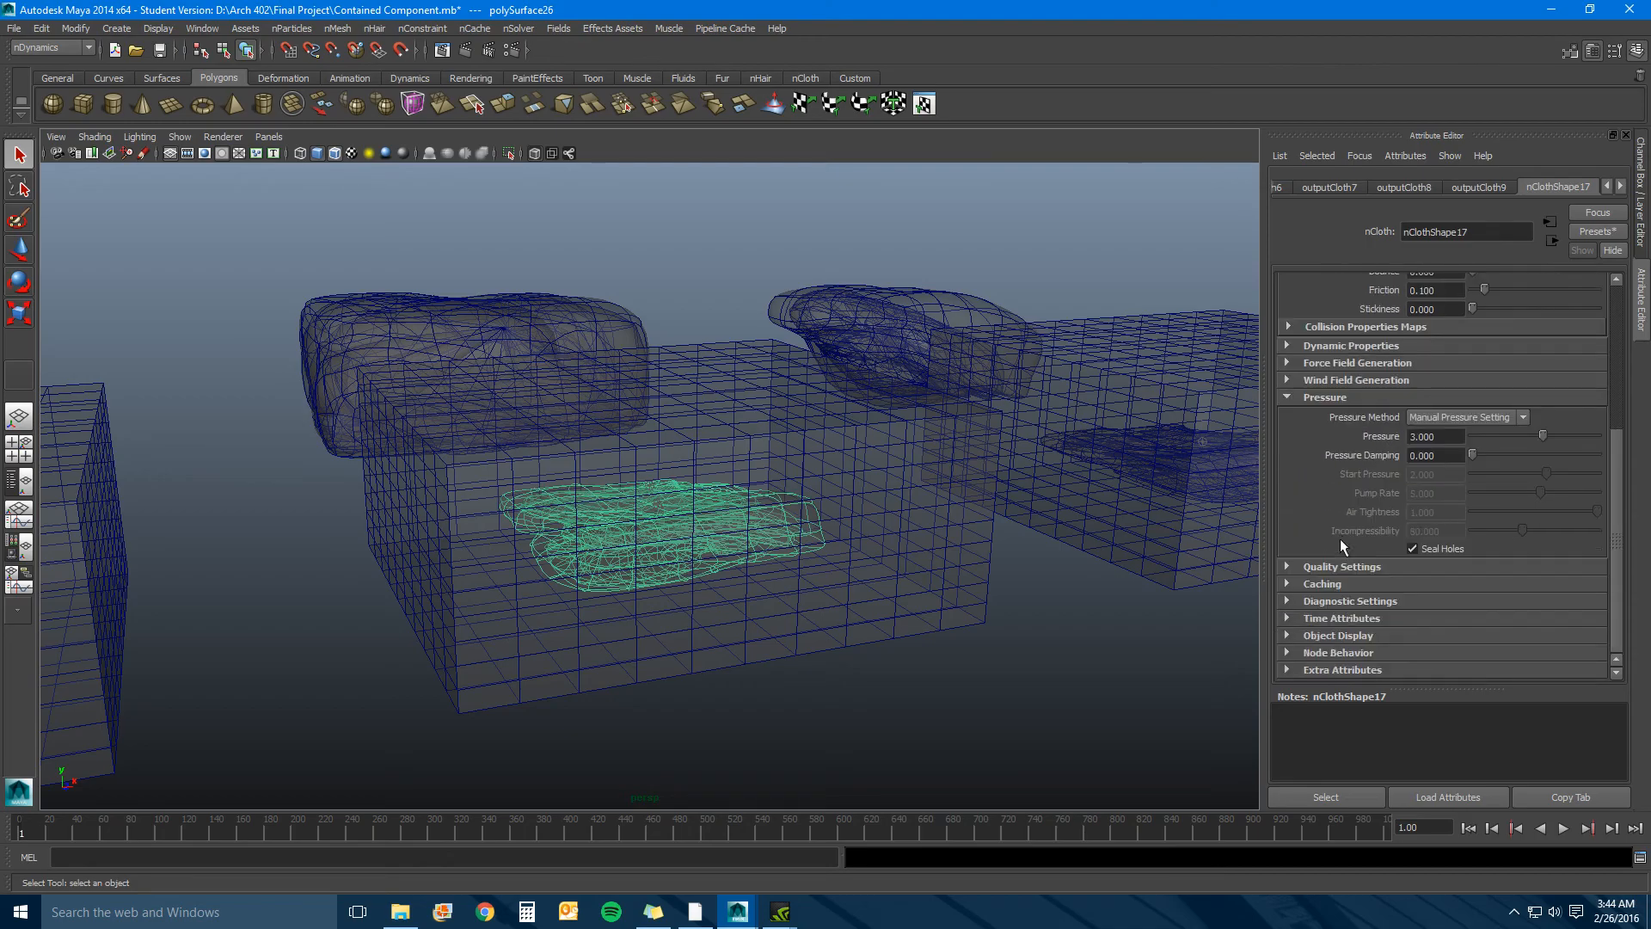
scroll(1329, 519, up, 3)
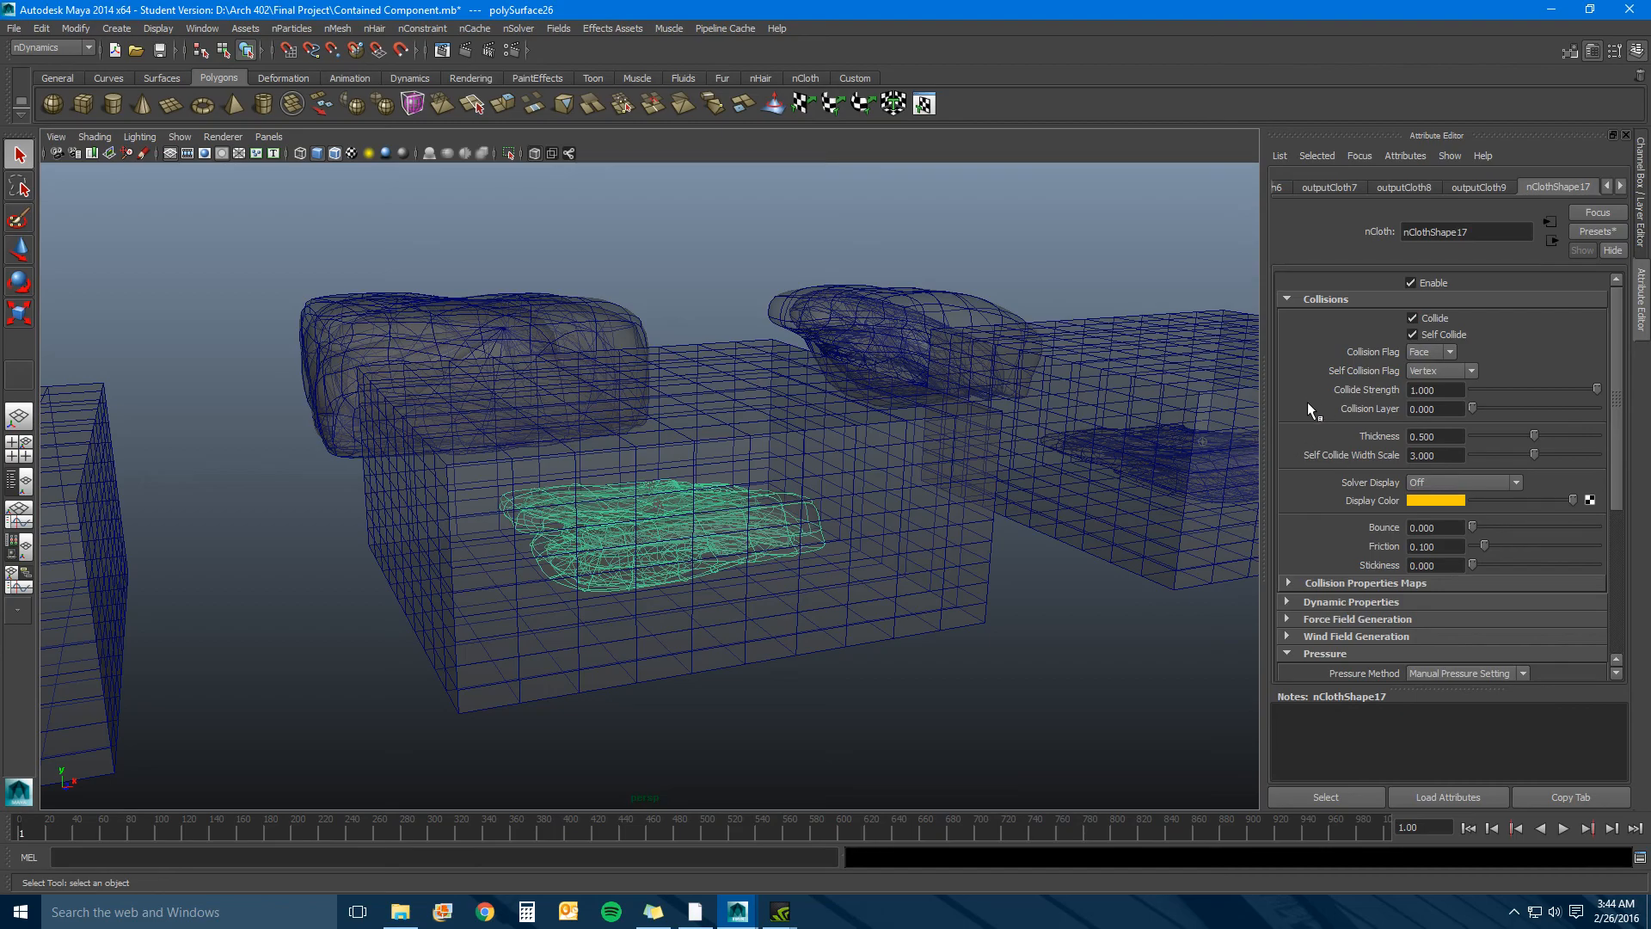
Open the dynamic properties of nClothShape17 and set its Rigidity to 0.1.
scroll(1305, 438, down, 1)
click(1318, 499)
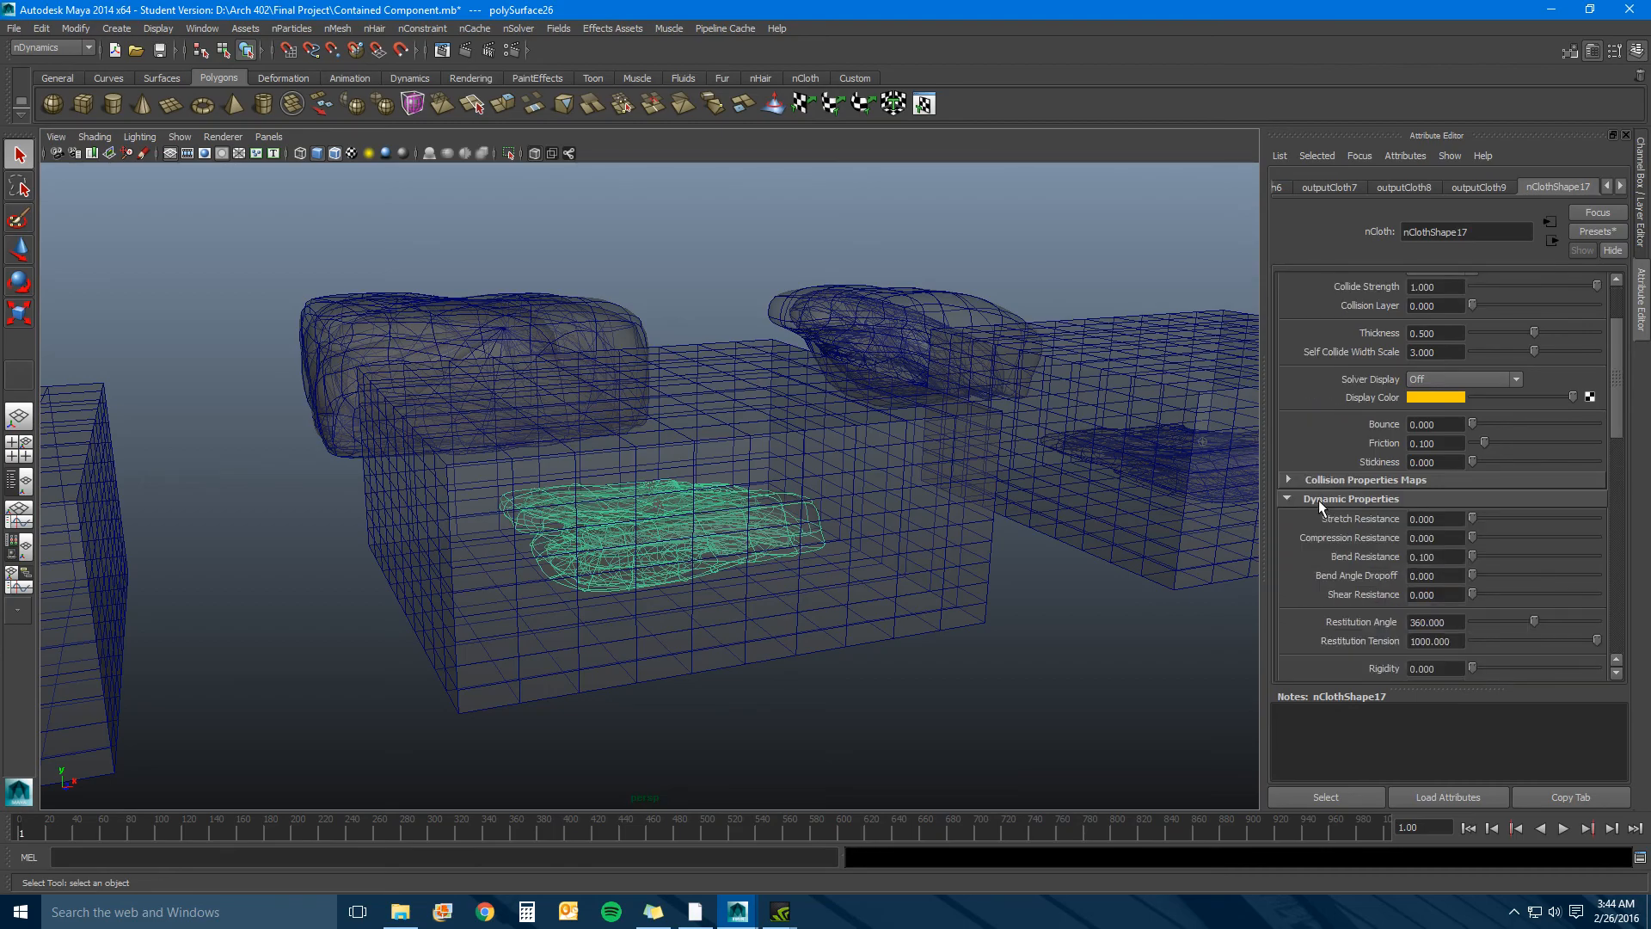
scroll(1314, 550, down, 1)
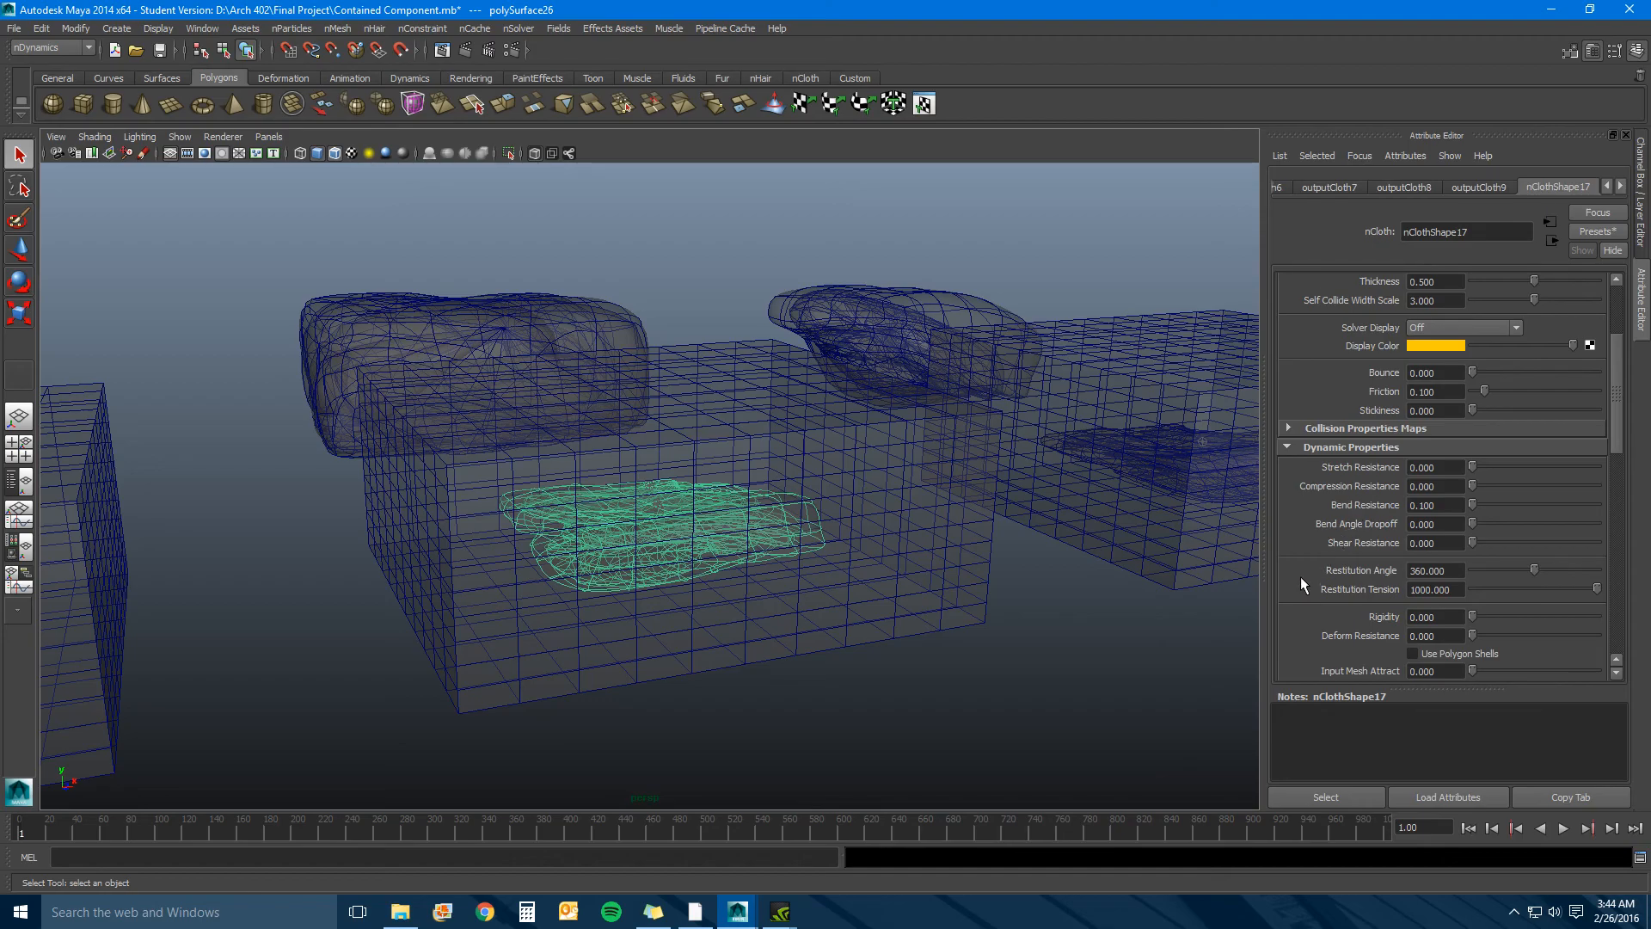
click(1444, 618)
text(.1)
click(1445, 636)
Play the boxed component's simulation with the new rigidity, stop it and return to the first frame.
click(1564, 829)
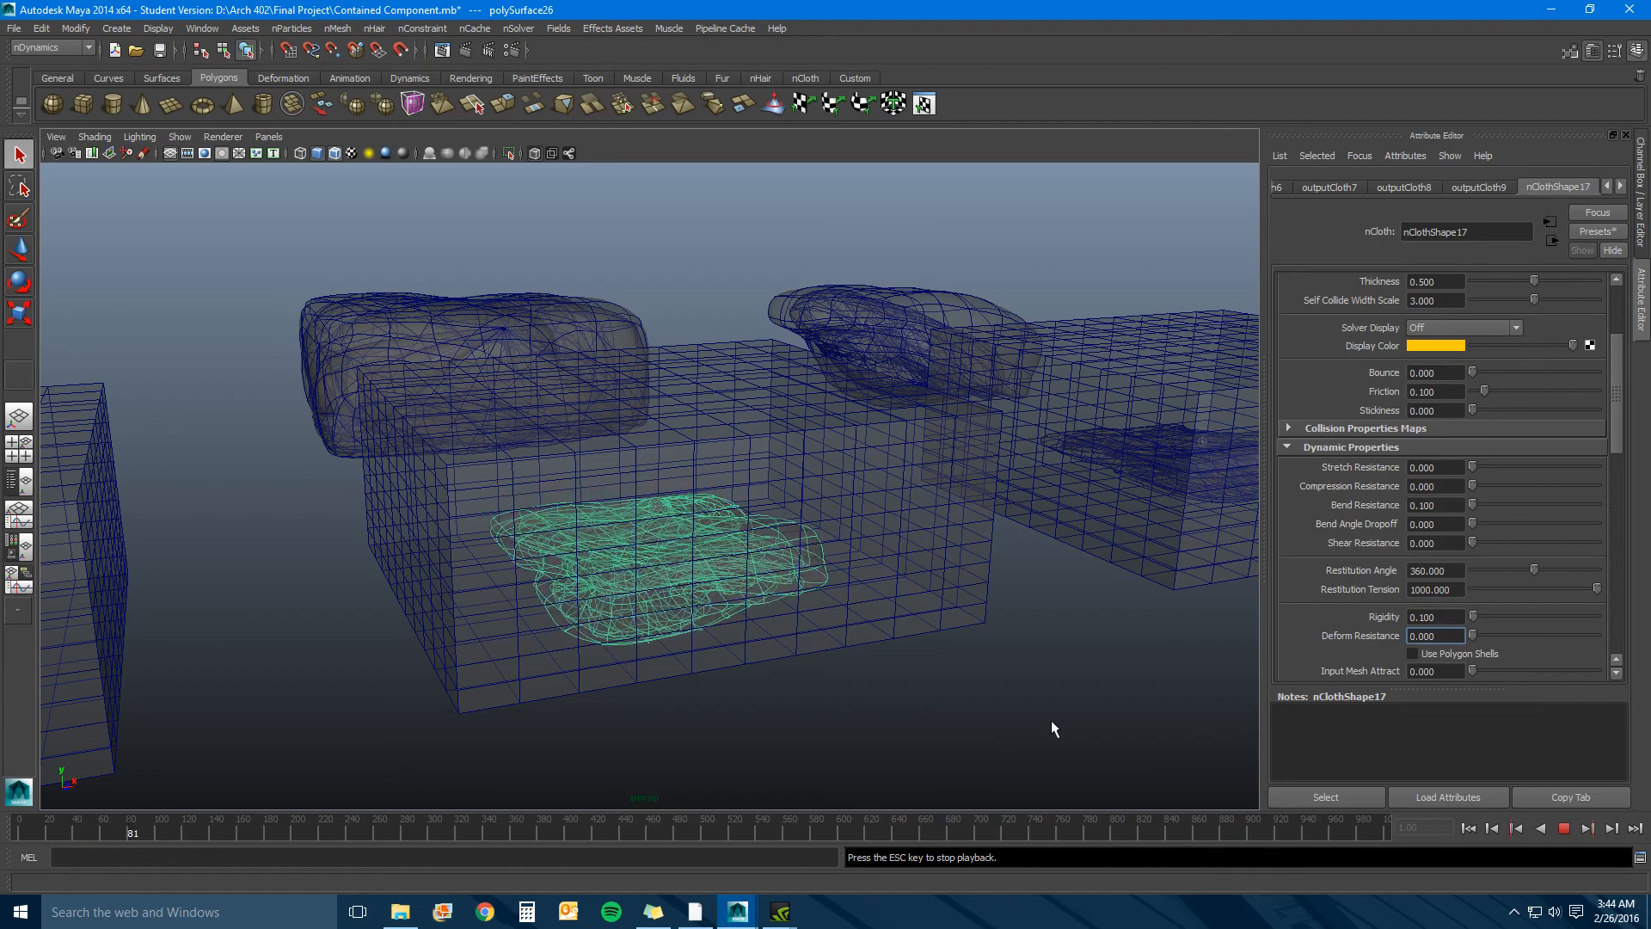
click(1563, 829)
click(1469, 829)
Clear the test Rigidity value of nClothShape17, disable its simulation and return to the first frame.
click(1439, 618)
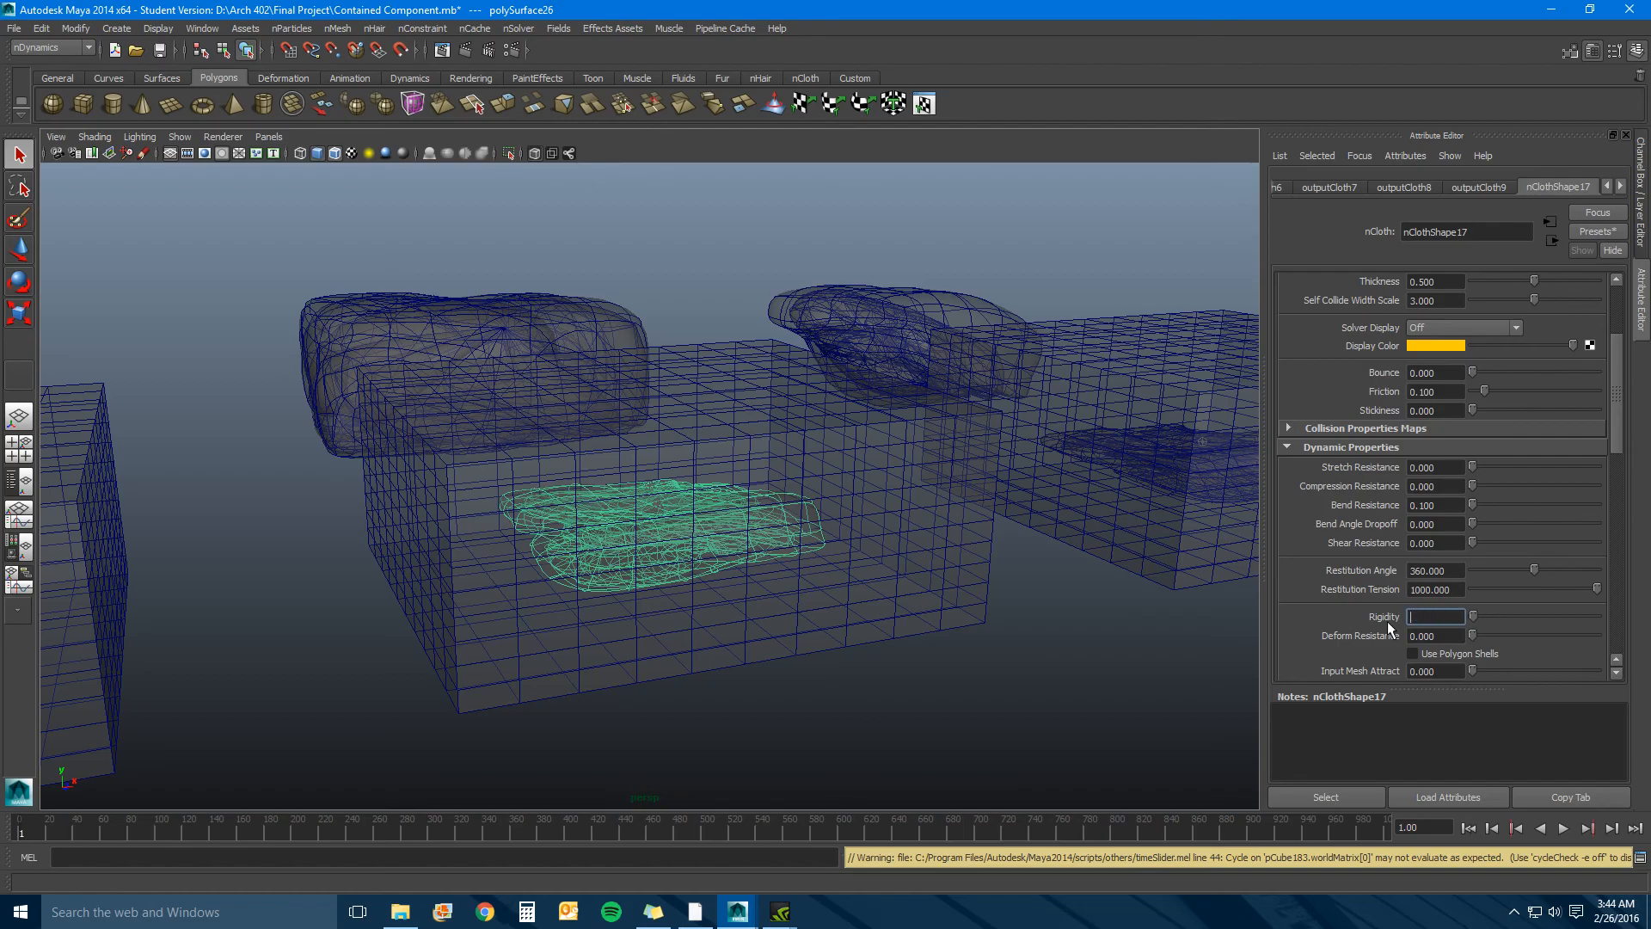
click(1447, 636)
scroll(1478, 371, up, 3)
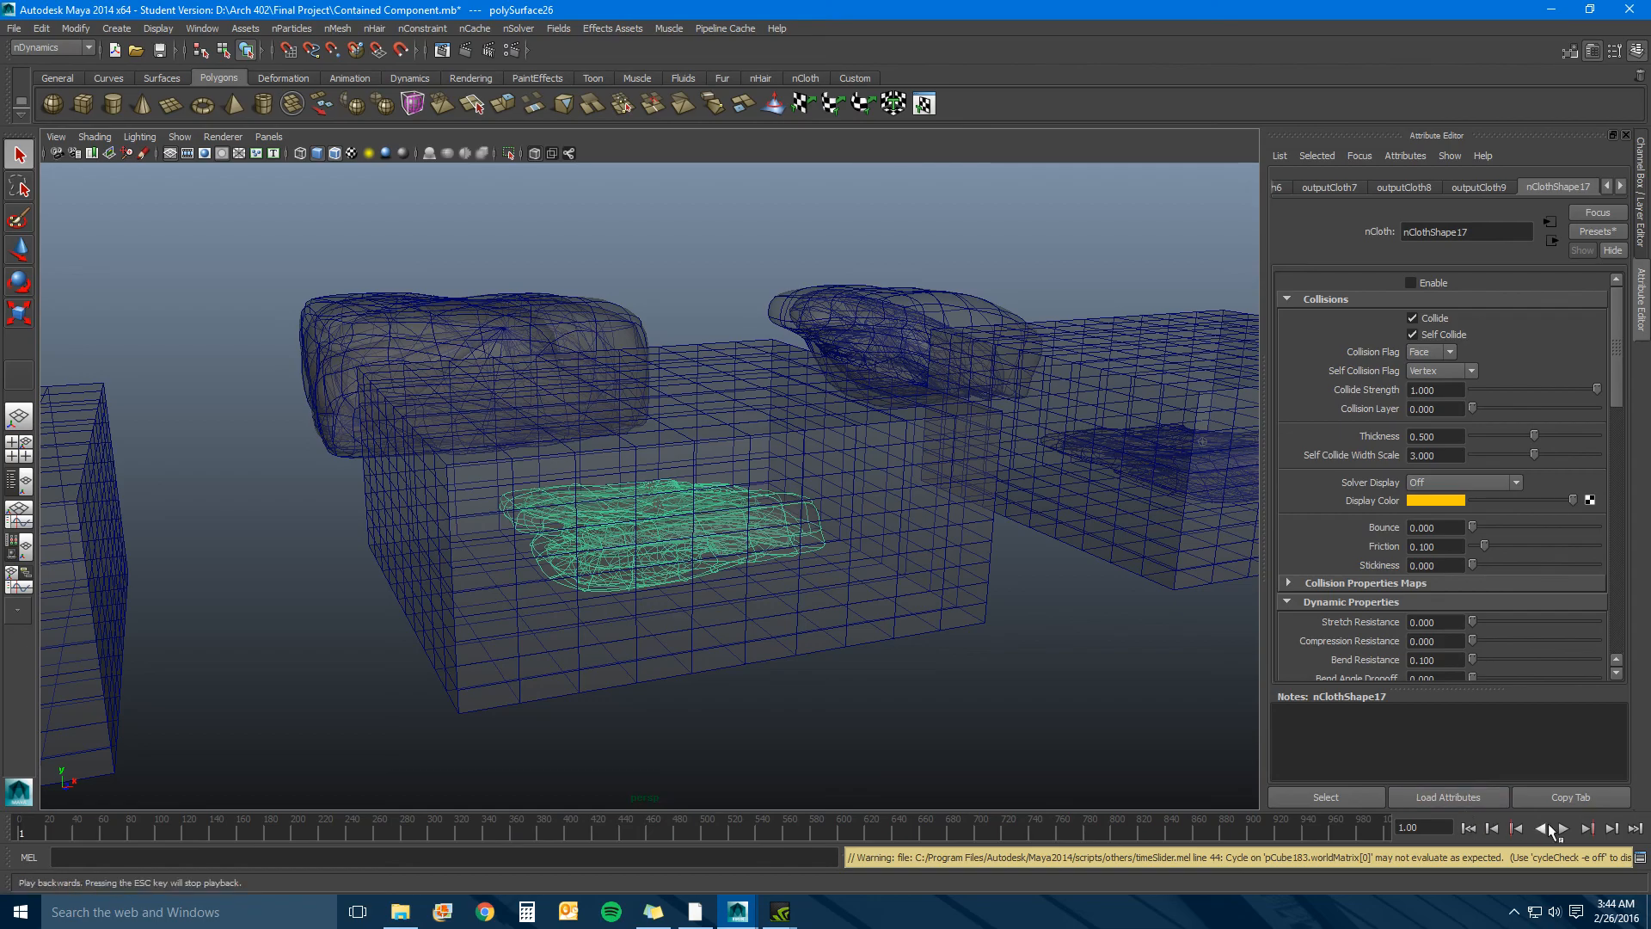
click(1470, 830)
Select the component inside the last box and enable its nClothShape19 simulation.
click(1128, 685)
click(1159, 538)
key(f)
click(1063, 732)
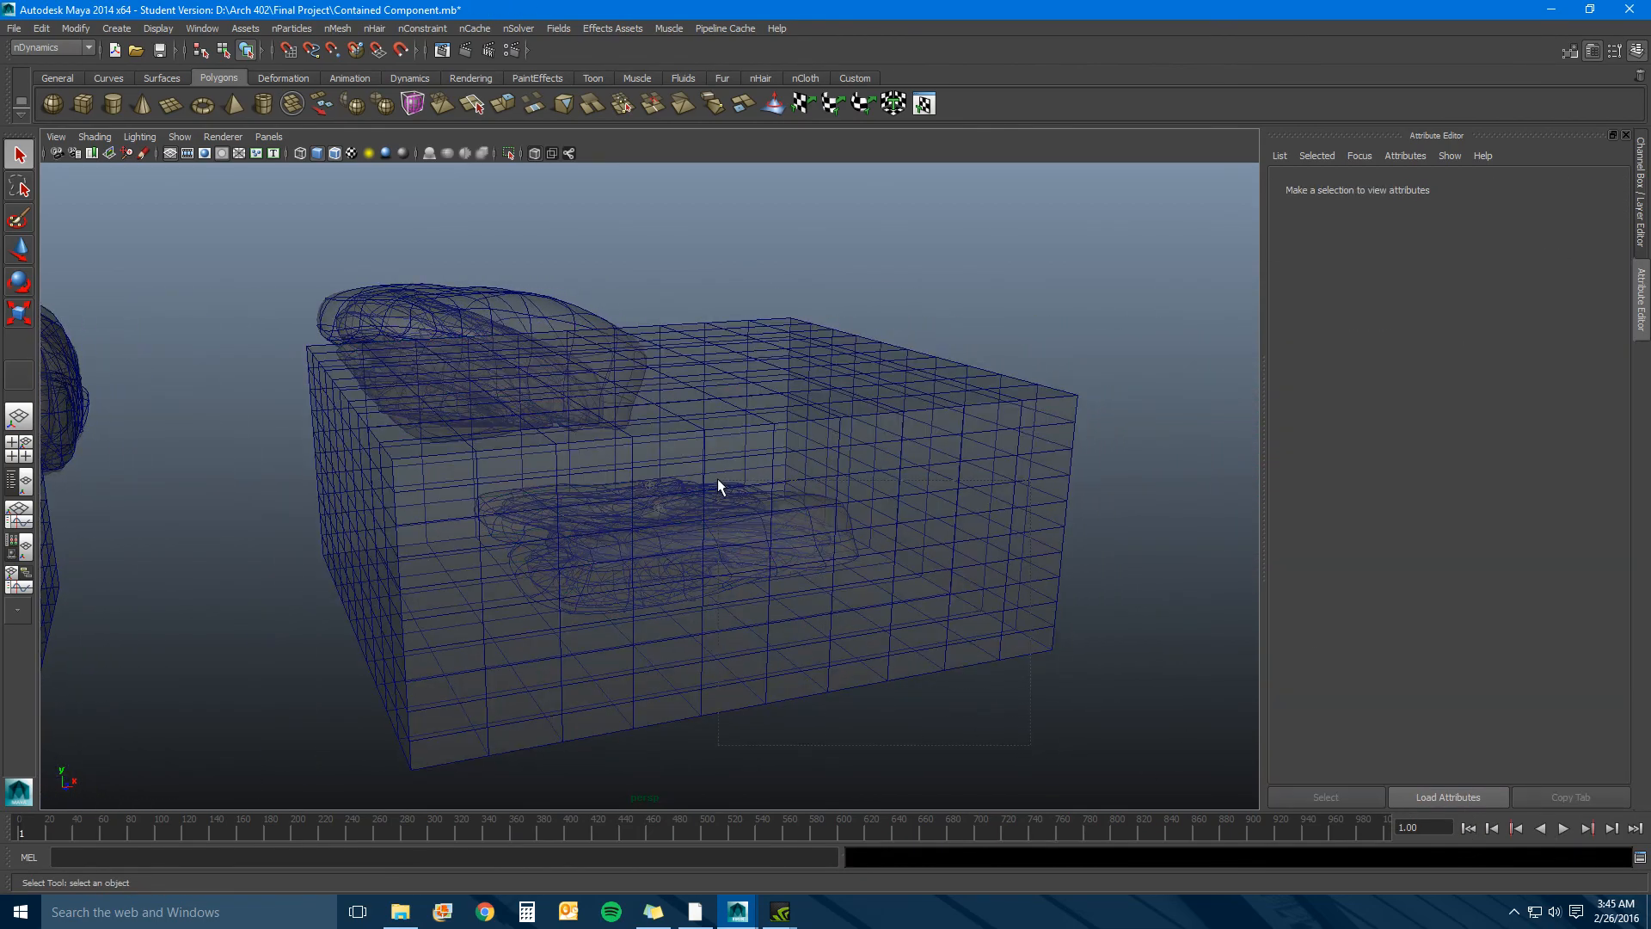
drag(717, 478, 877, 495)
ctrl+click(988, 462)
click(1411, 282)
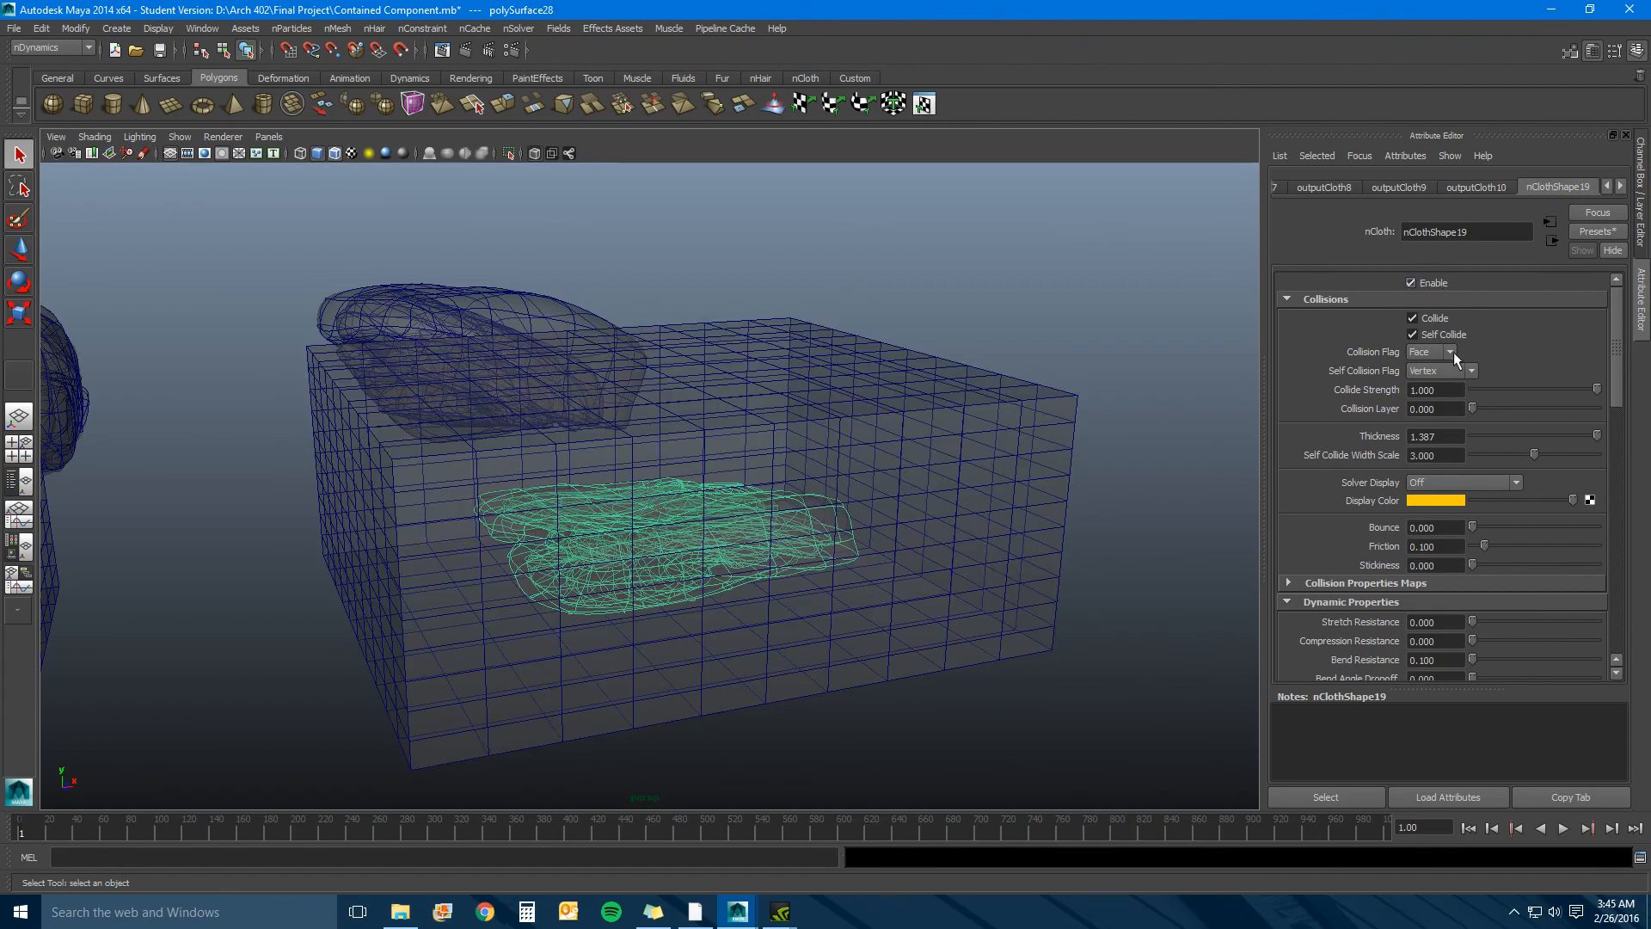
Play the last boxed component's simulation and reselect the inflating component while it runs.
click(1564, 829)
click(1562, 831)
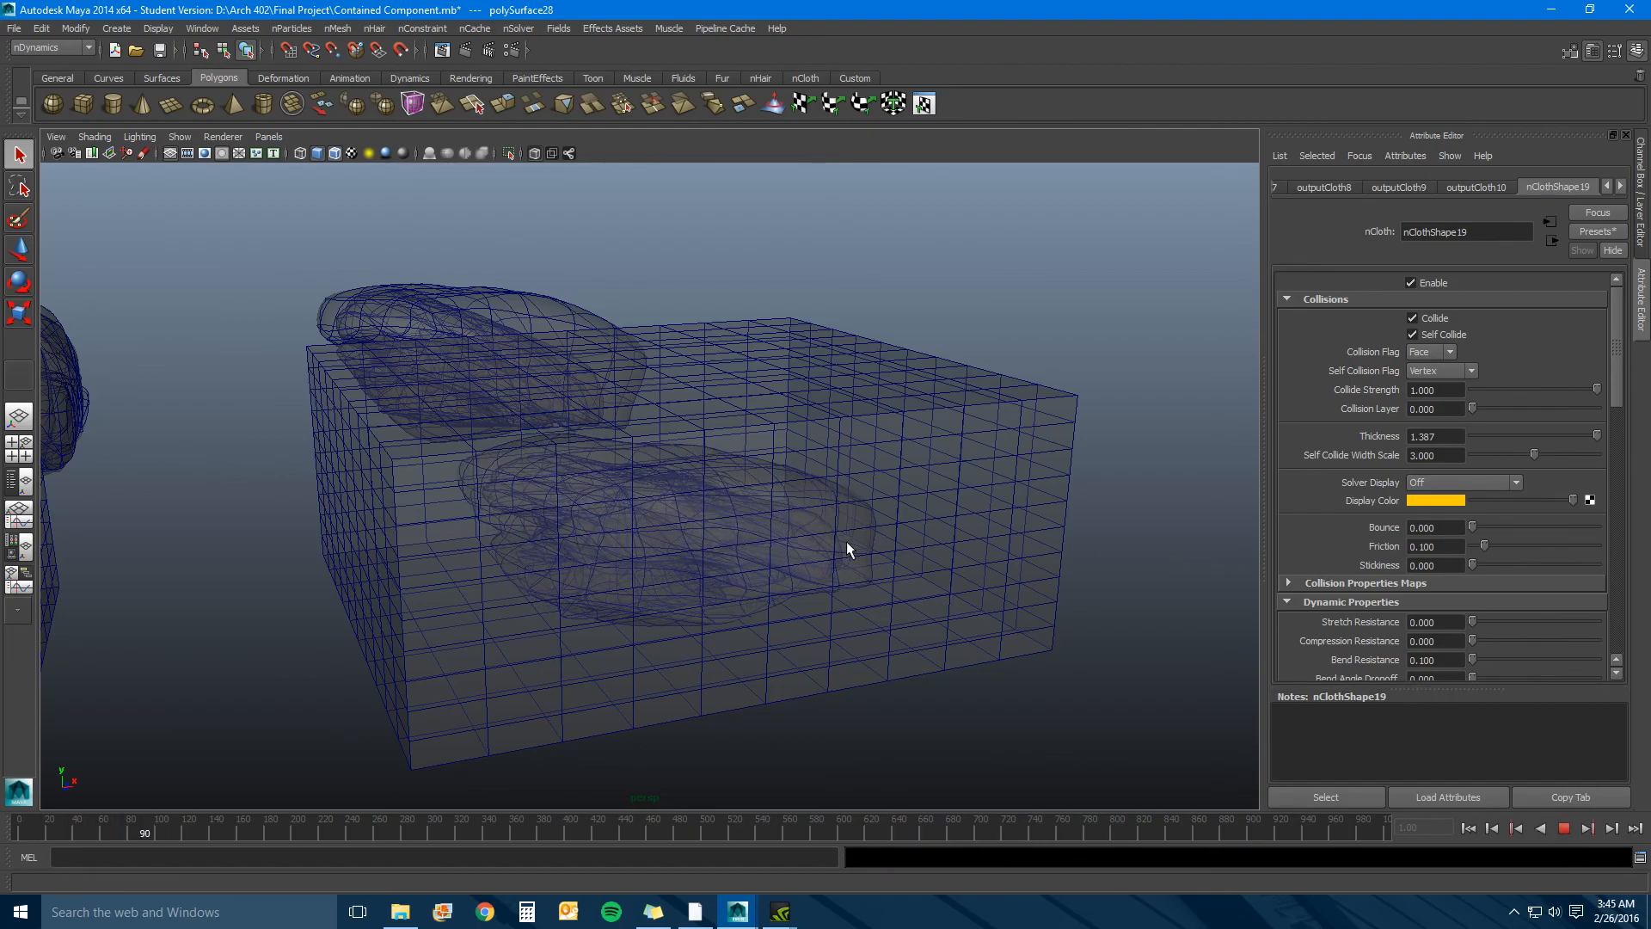
alt+drag(886, 469, 969, 568)
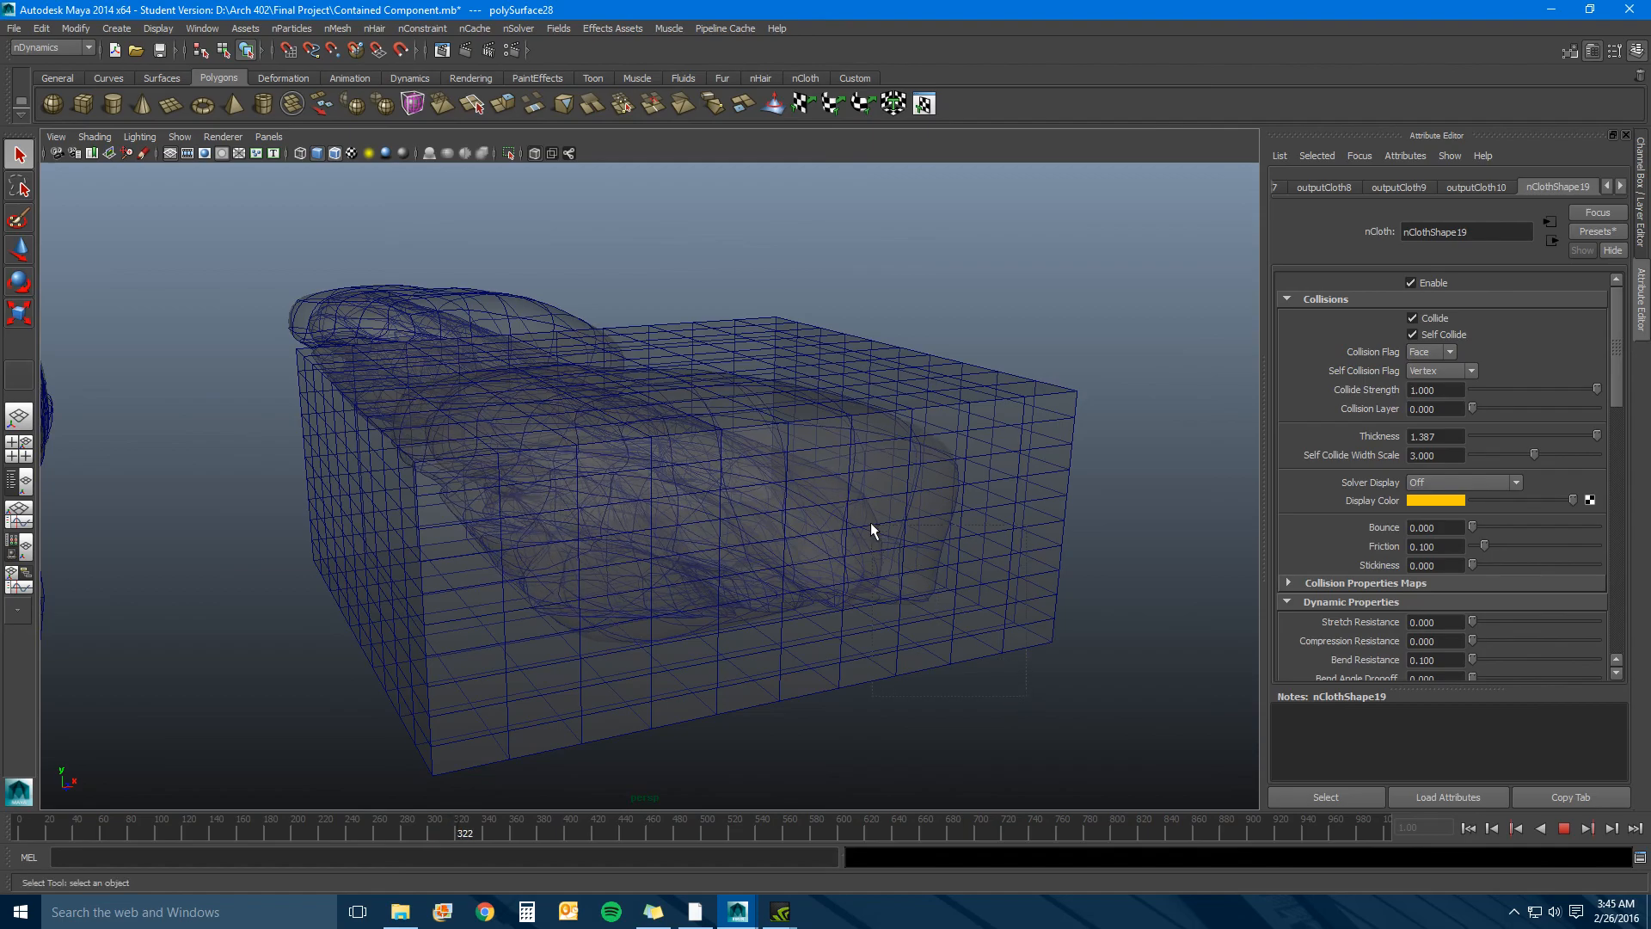
drag(870, 523, 1006, 501)
shift+click(1009, 499)
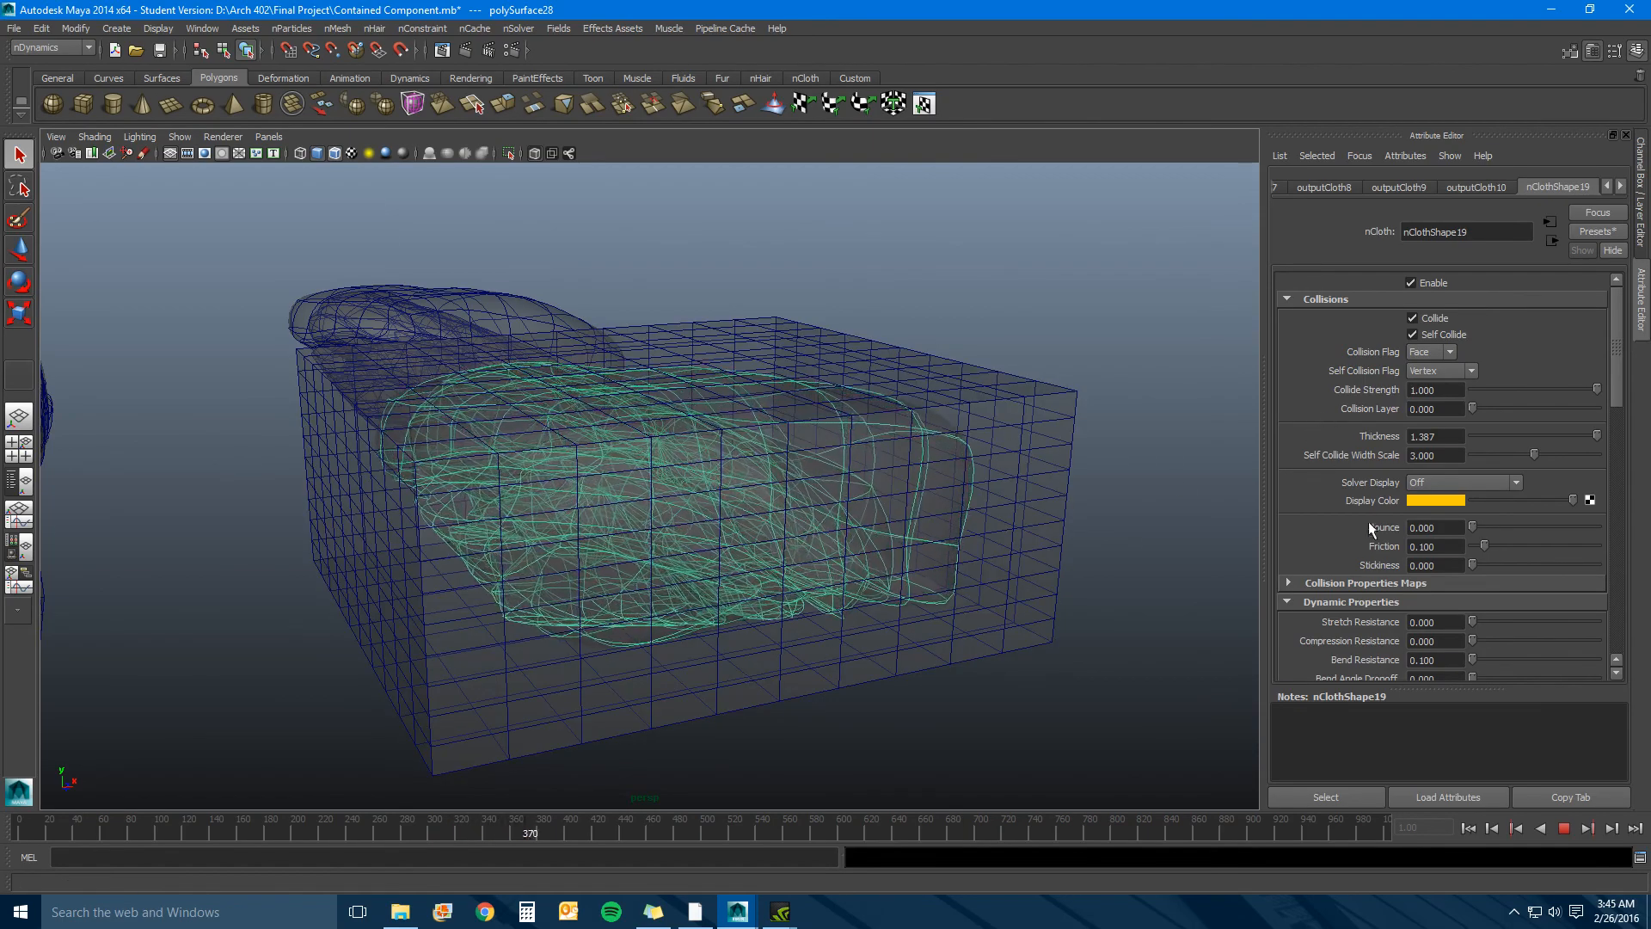
Examine the dynamic properties of nClothShape19, from the resistance values to Stretch Damp, and stop the playback.
scroll(1329, 543, down, 2)
scroll(1328, 542, down, 4)
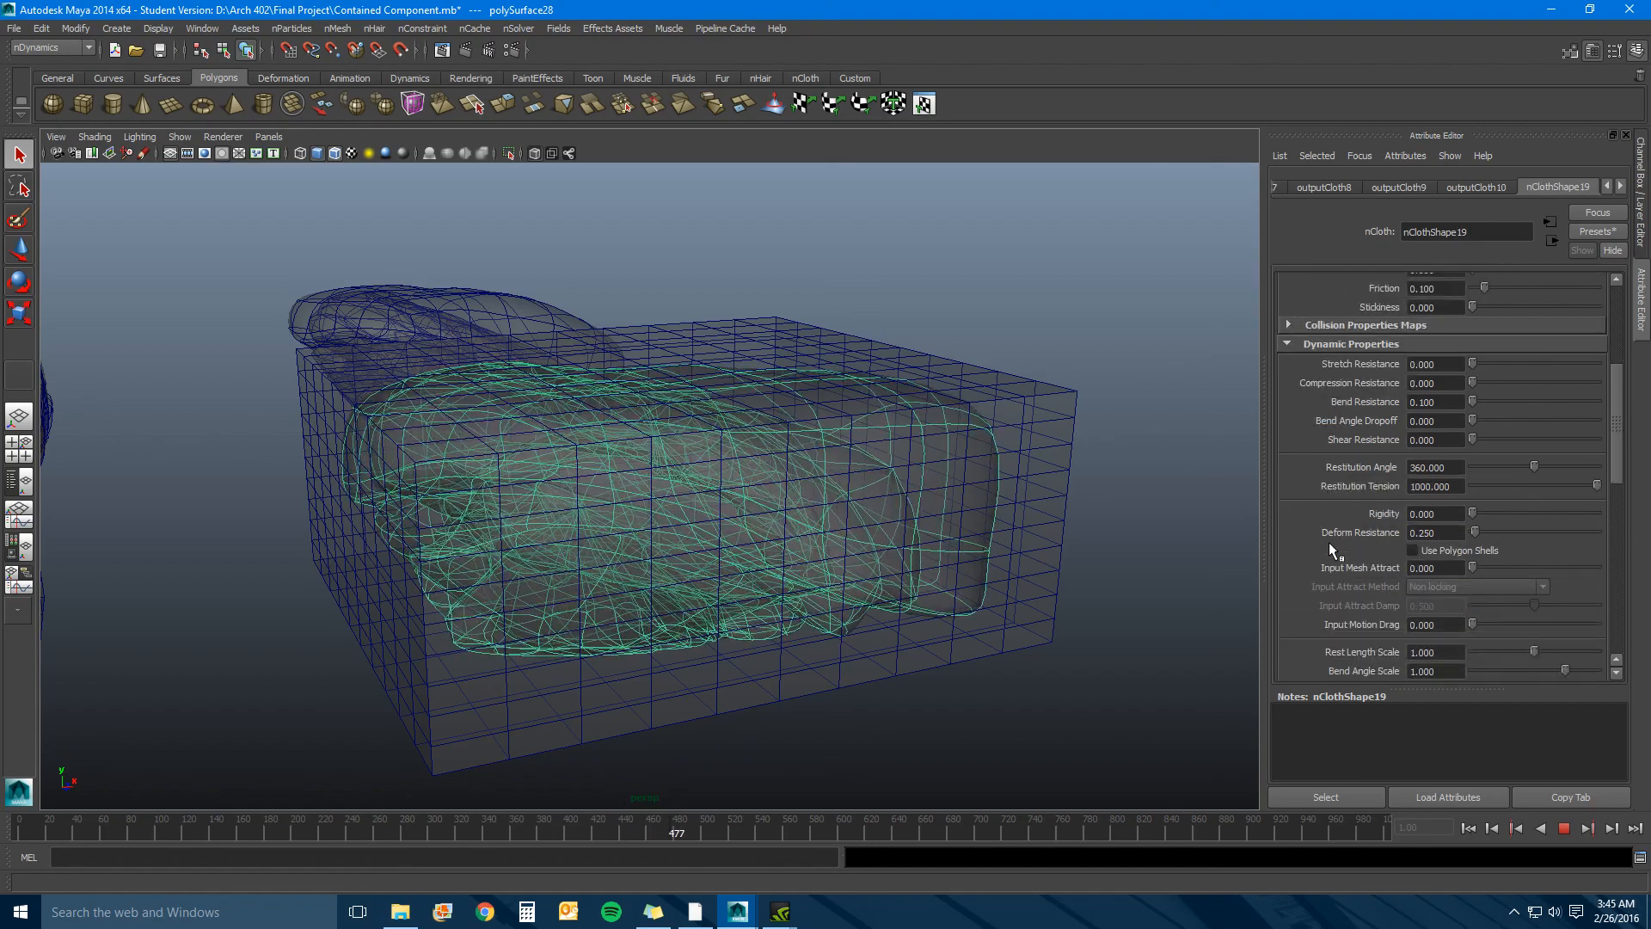
scroll(1329, 542, down, 4)
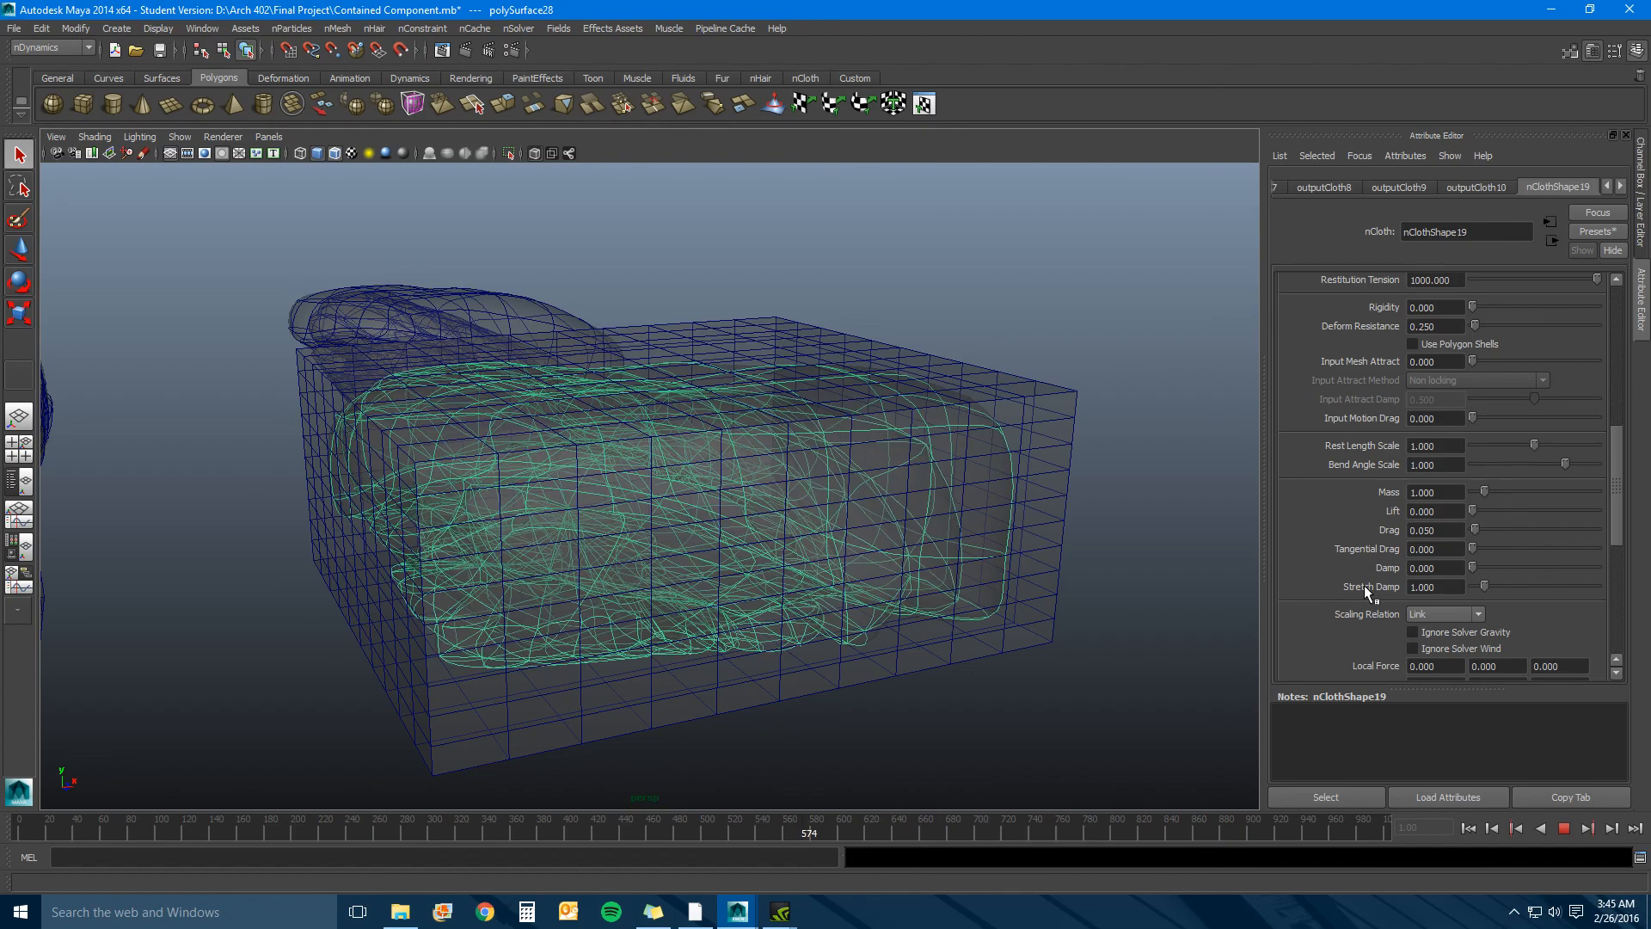
click(1564, 827)
scroll(1309, 593, up, 3)
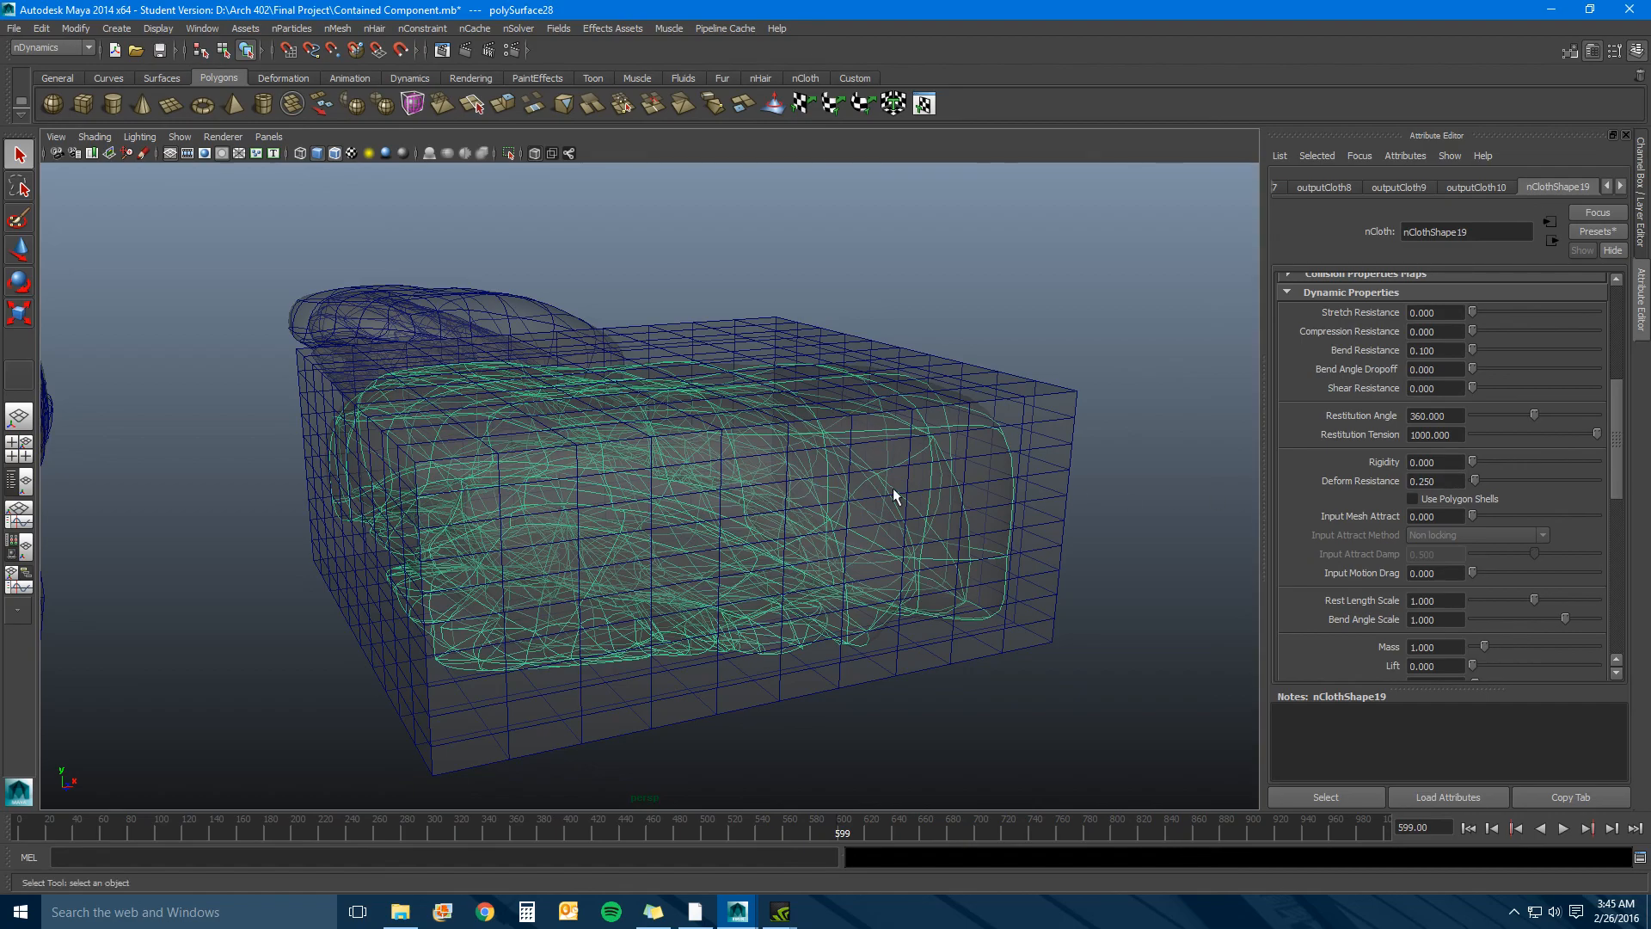
alt+right_drag(833, 490, 571, 512)
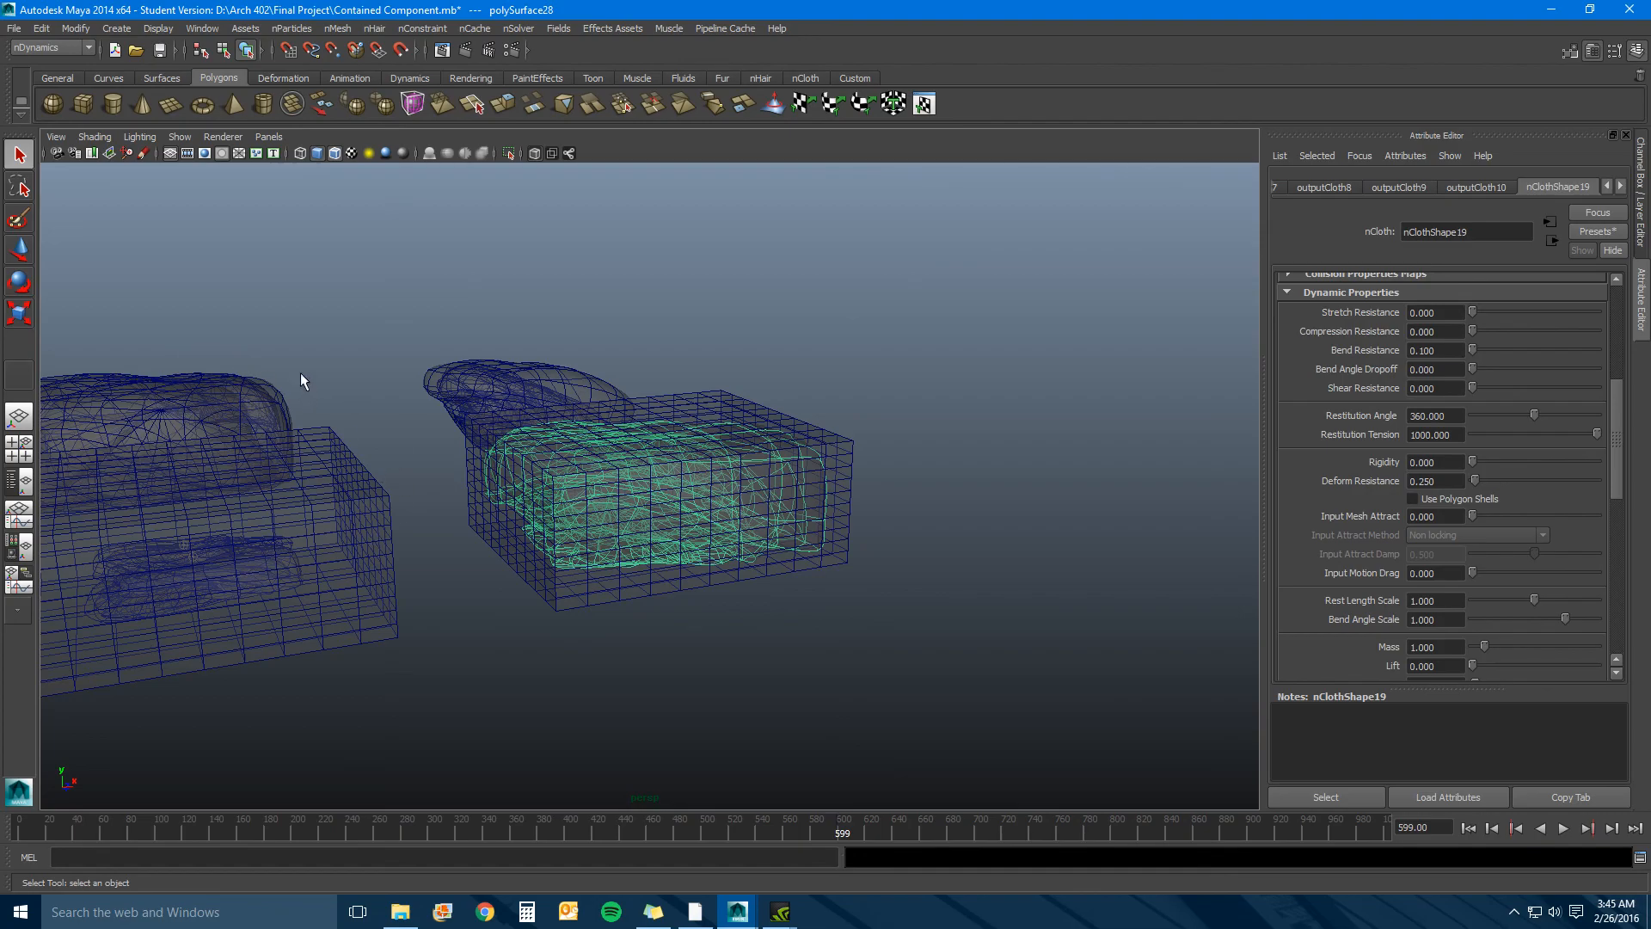
scroll(709, 555, up, 4)
scroll(1342, 617, down, 1)
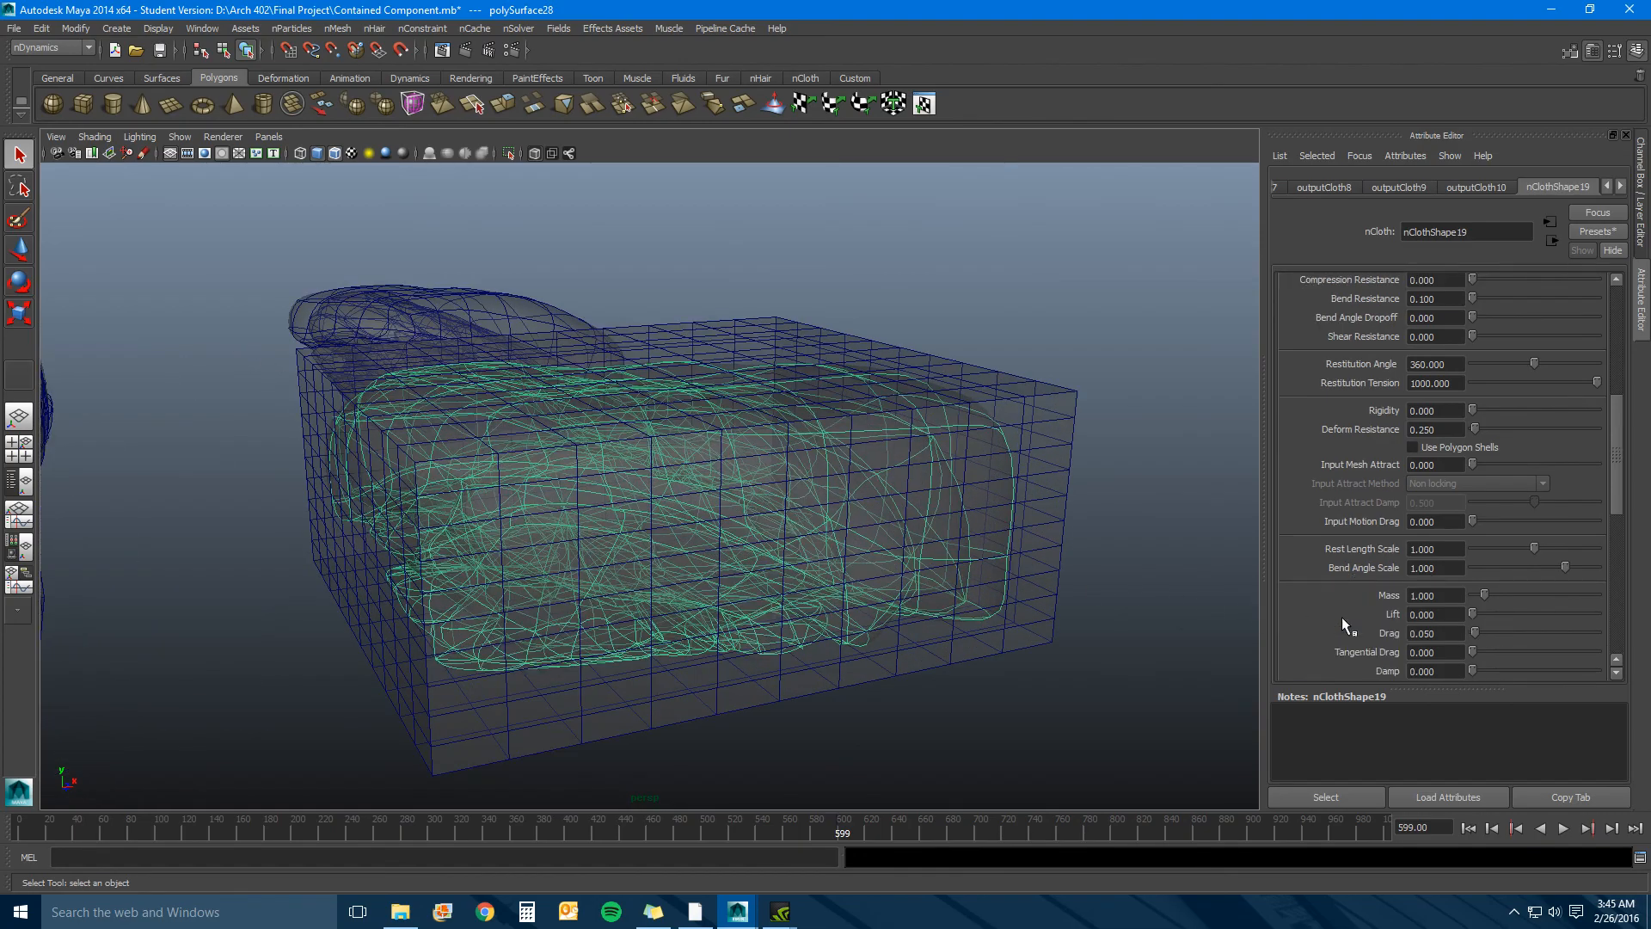
scroll(1350, 581, up, 1)
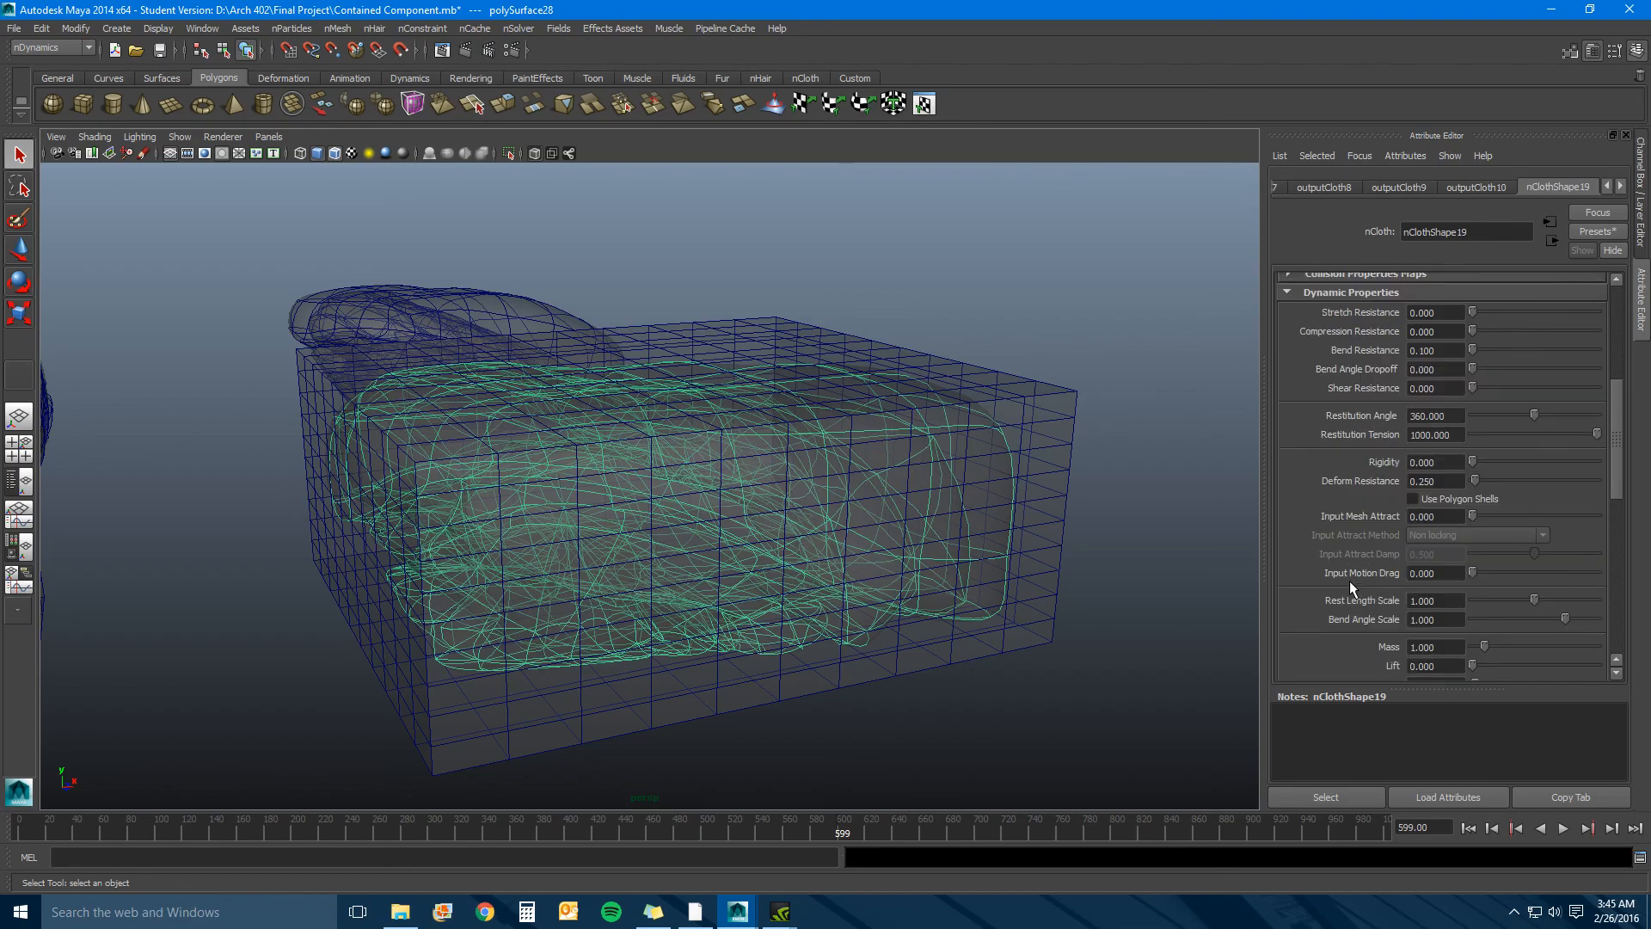
scroll(1350, 581, down, 2)
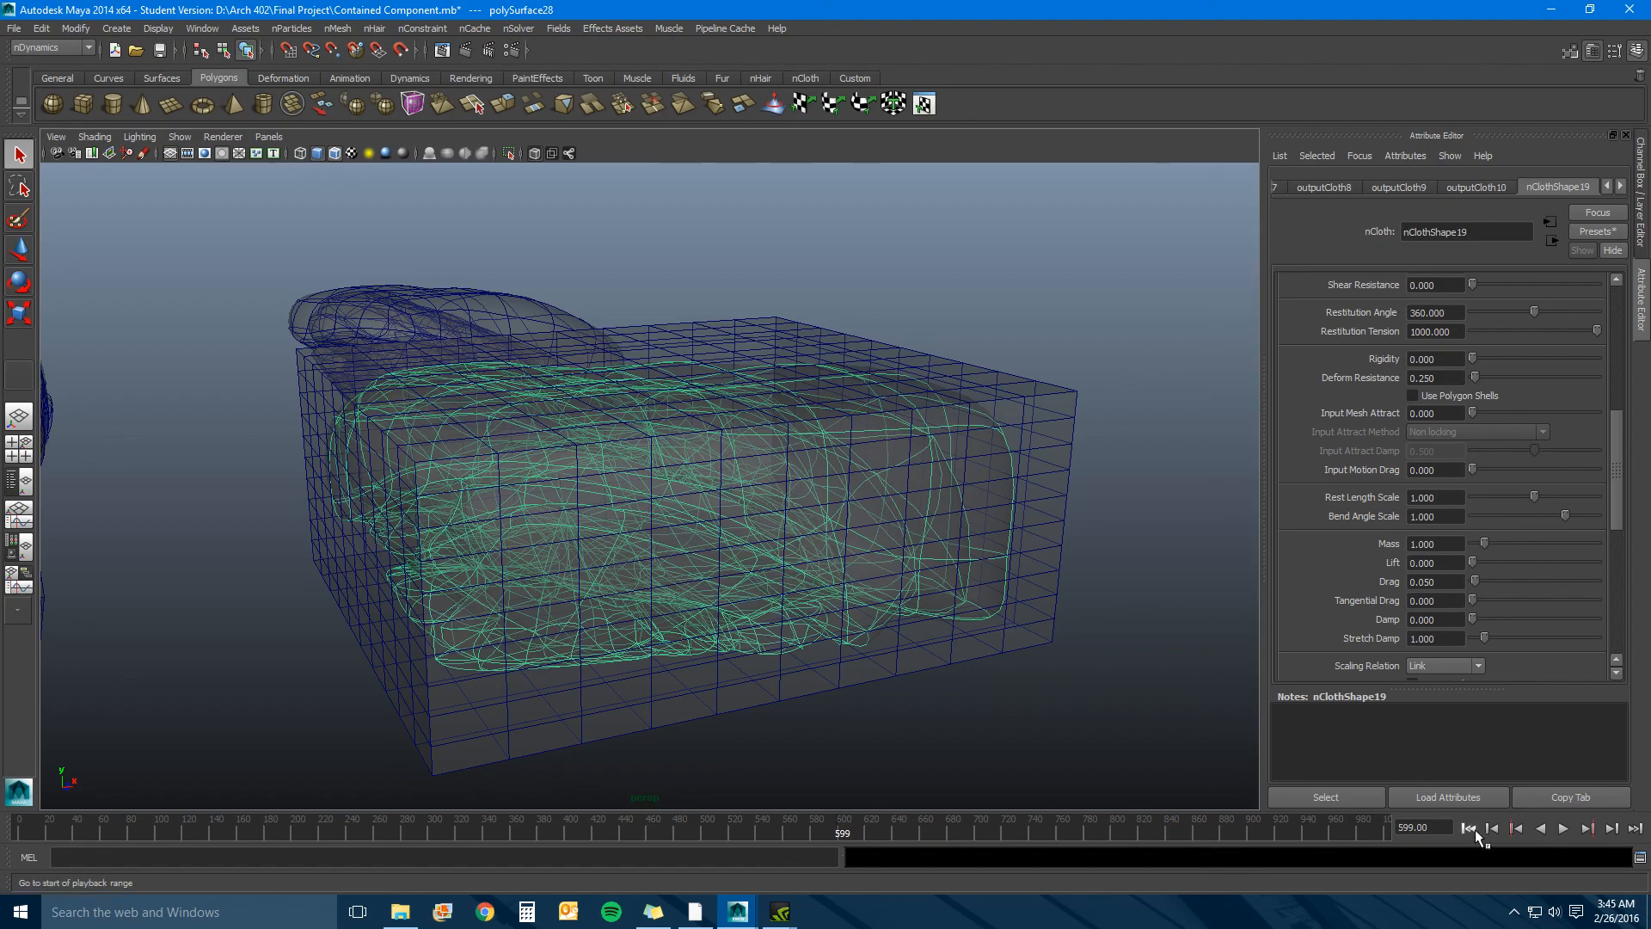
Test nClothShape19 from the first frame with Stretch Damp set to 0.25, and rewind the playback.
click(1468, 828)
drag(1453, 644, 1394, 642)
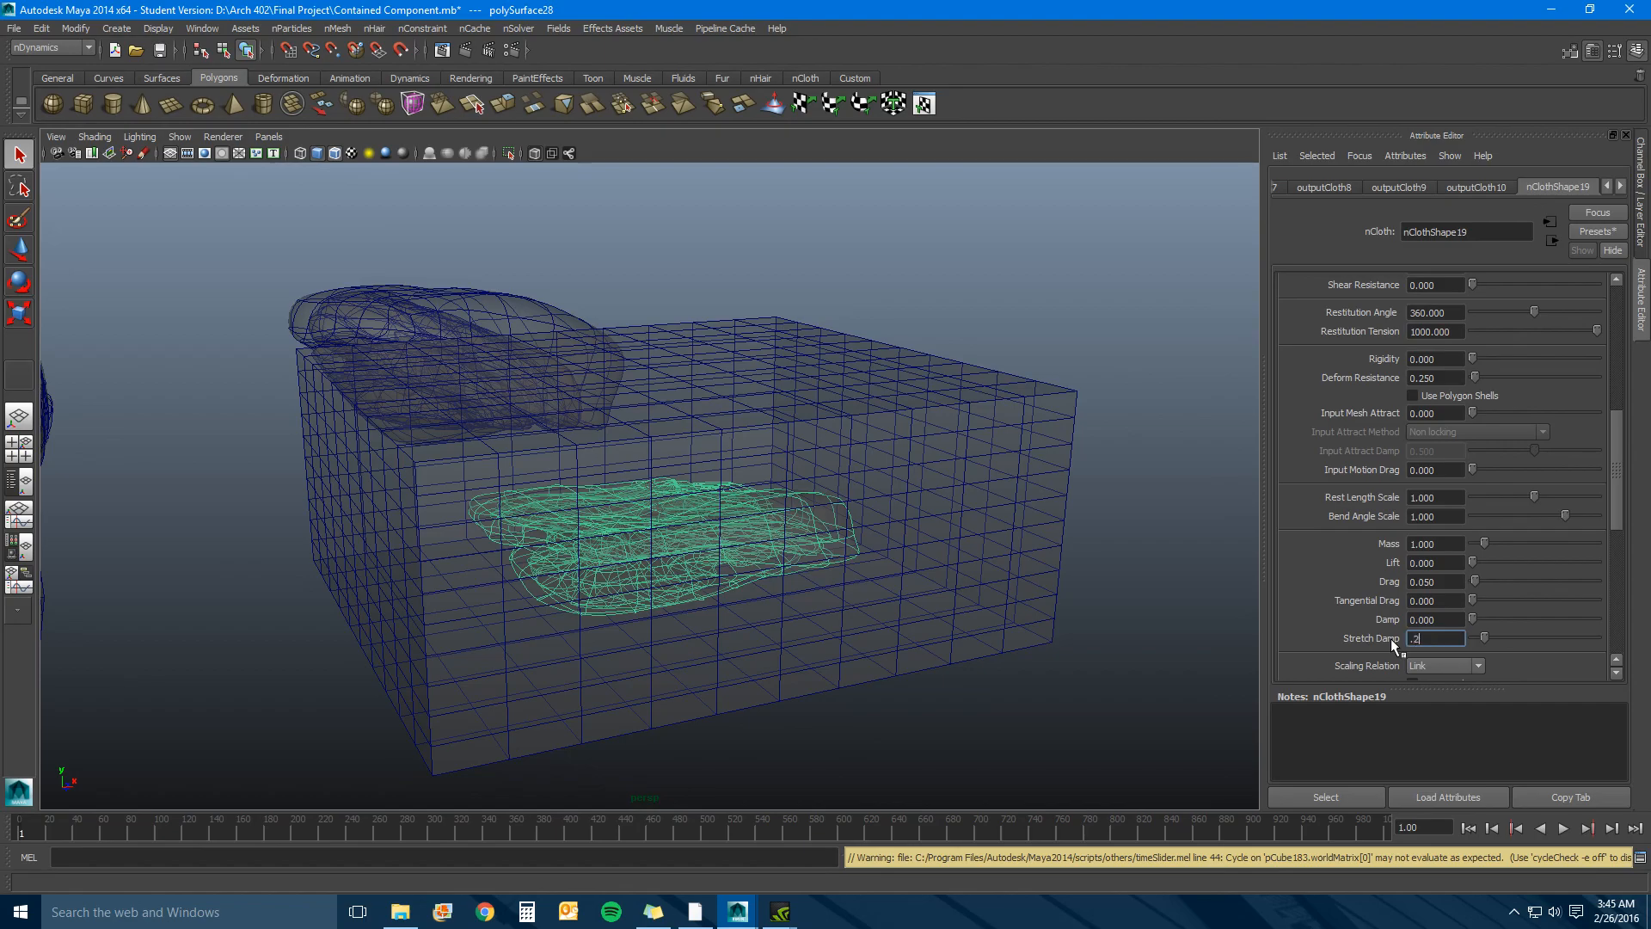
click(1419, 619)
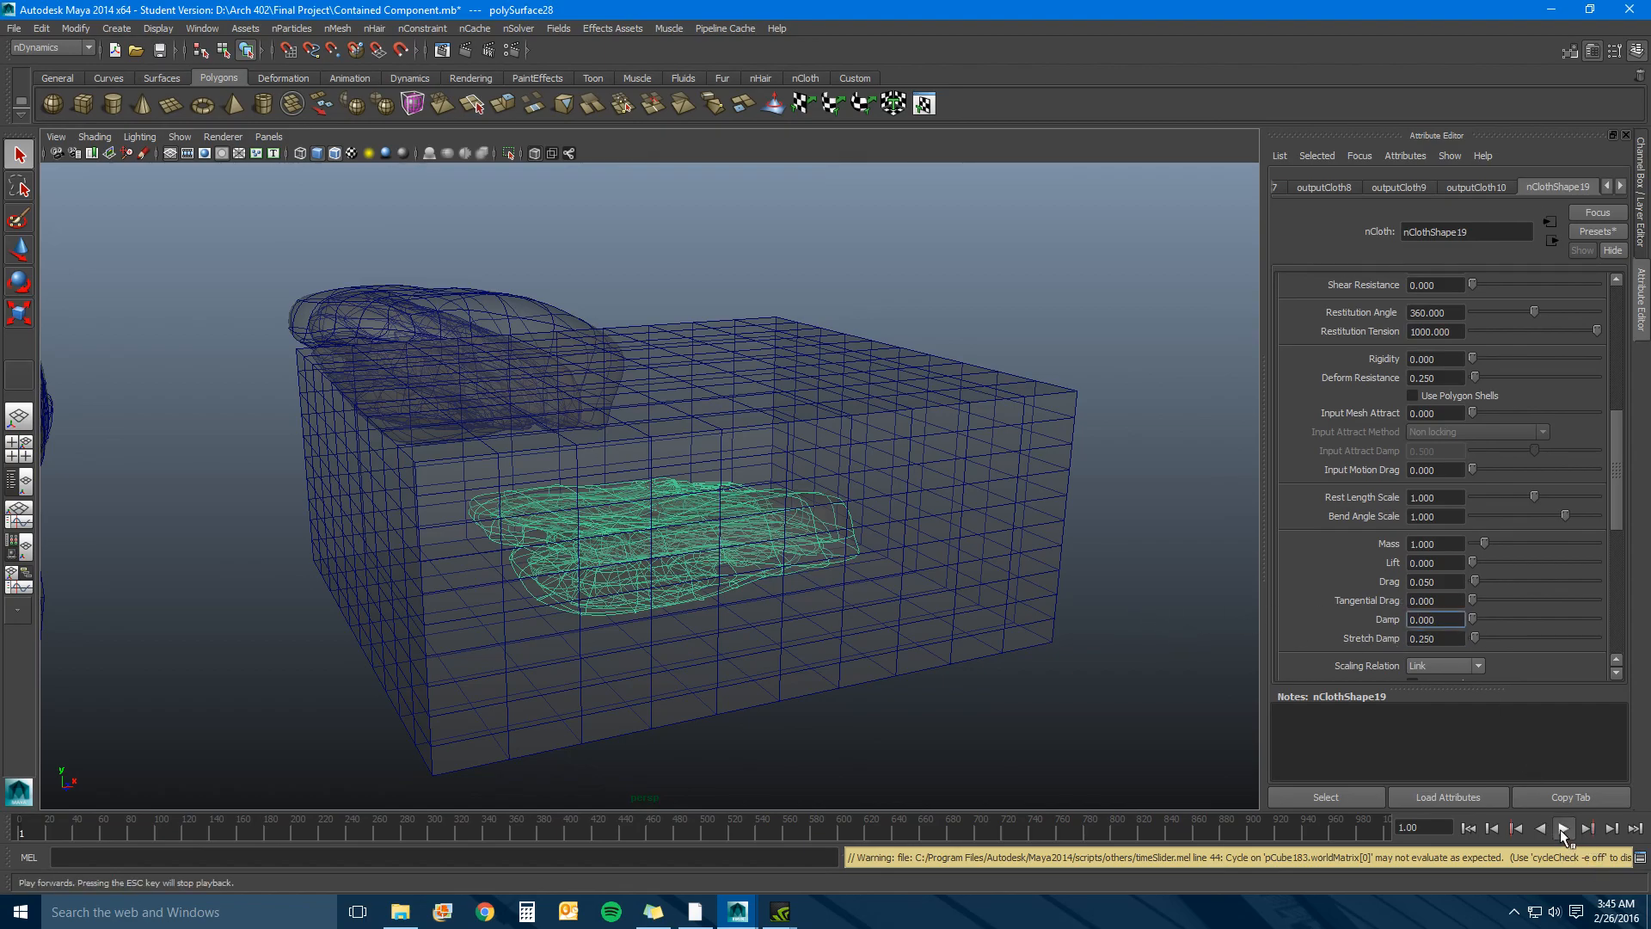
click(1562, 828)
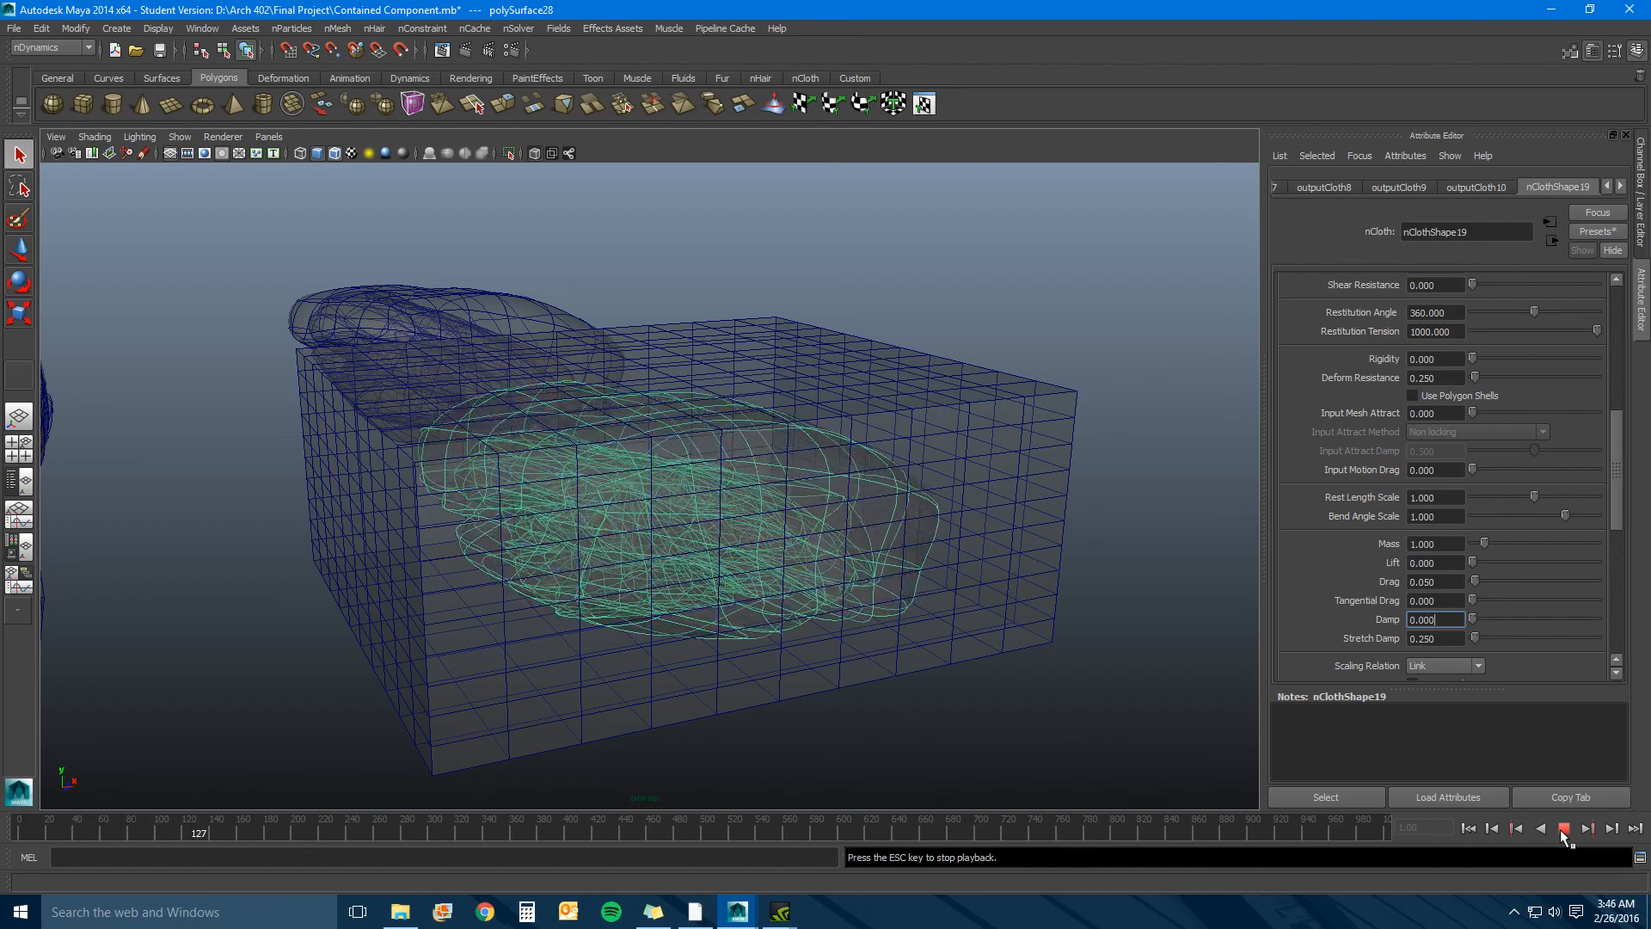
click(1564, 828)
click(1468, 828)
Set the Stretch Damp of nClothShape19 to 1, play the simulation briefly and return to the first frame.
click(1452, 639)
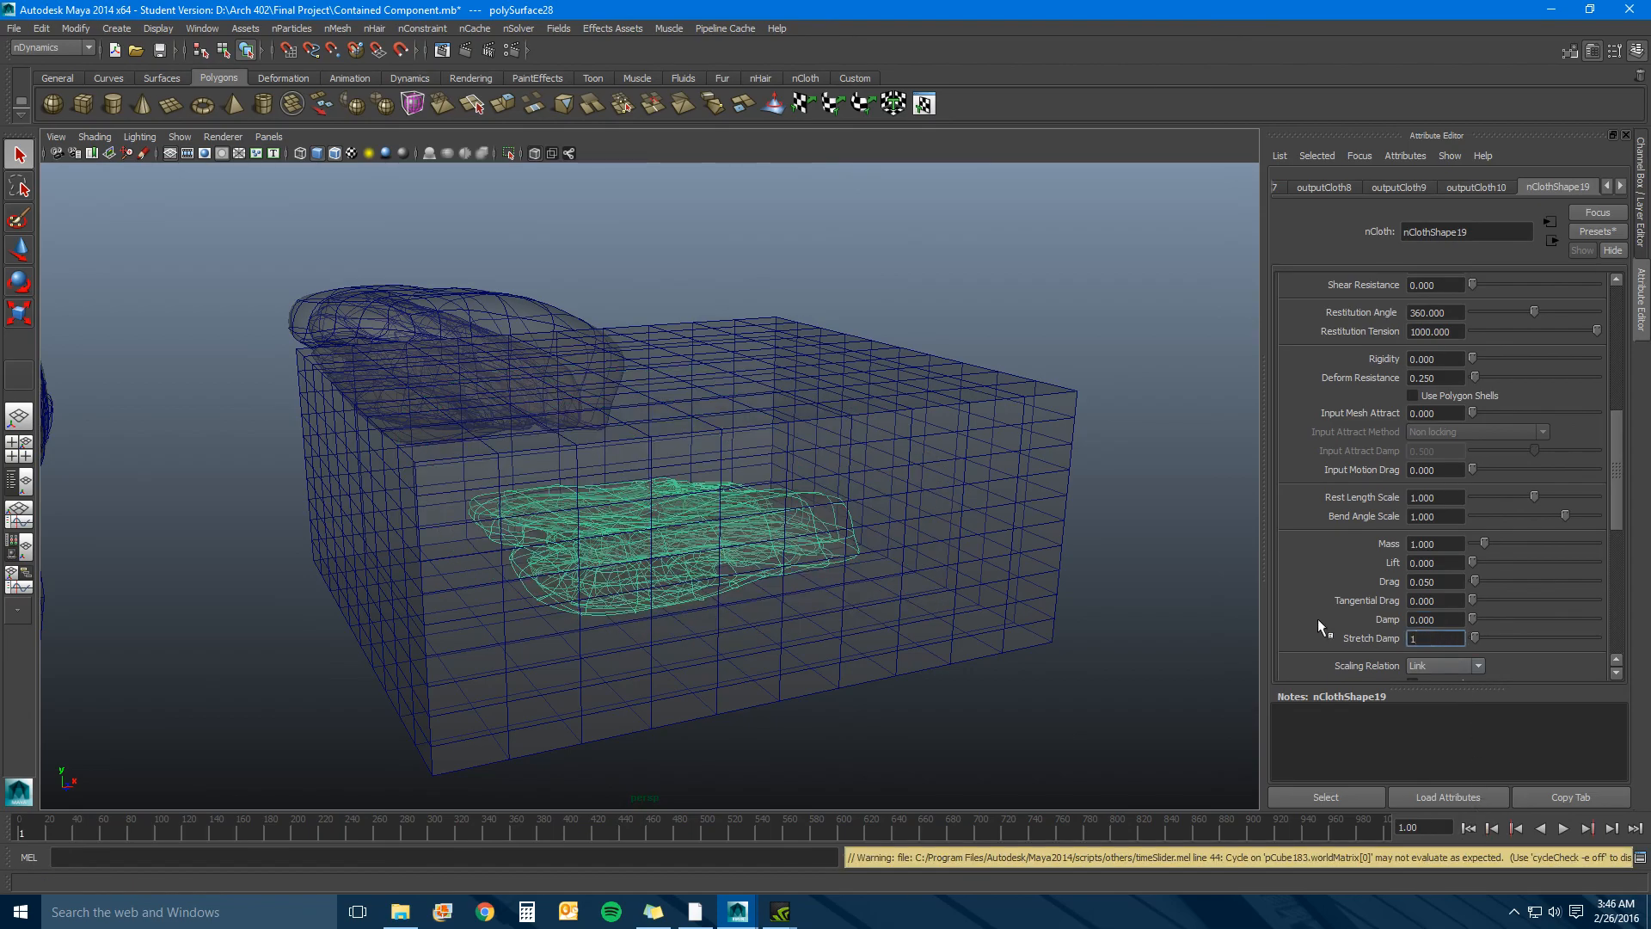
text(1)
click(1434, 619)
click(1563, 828)
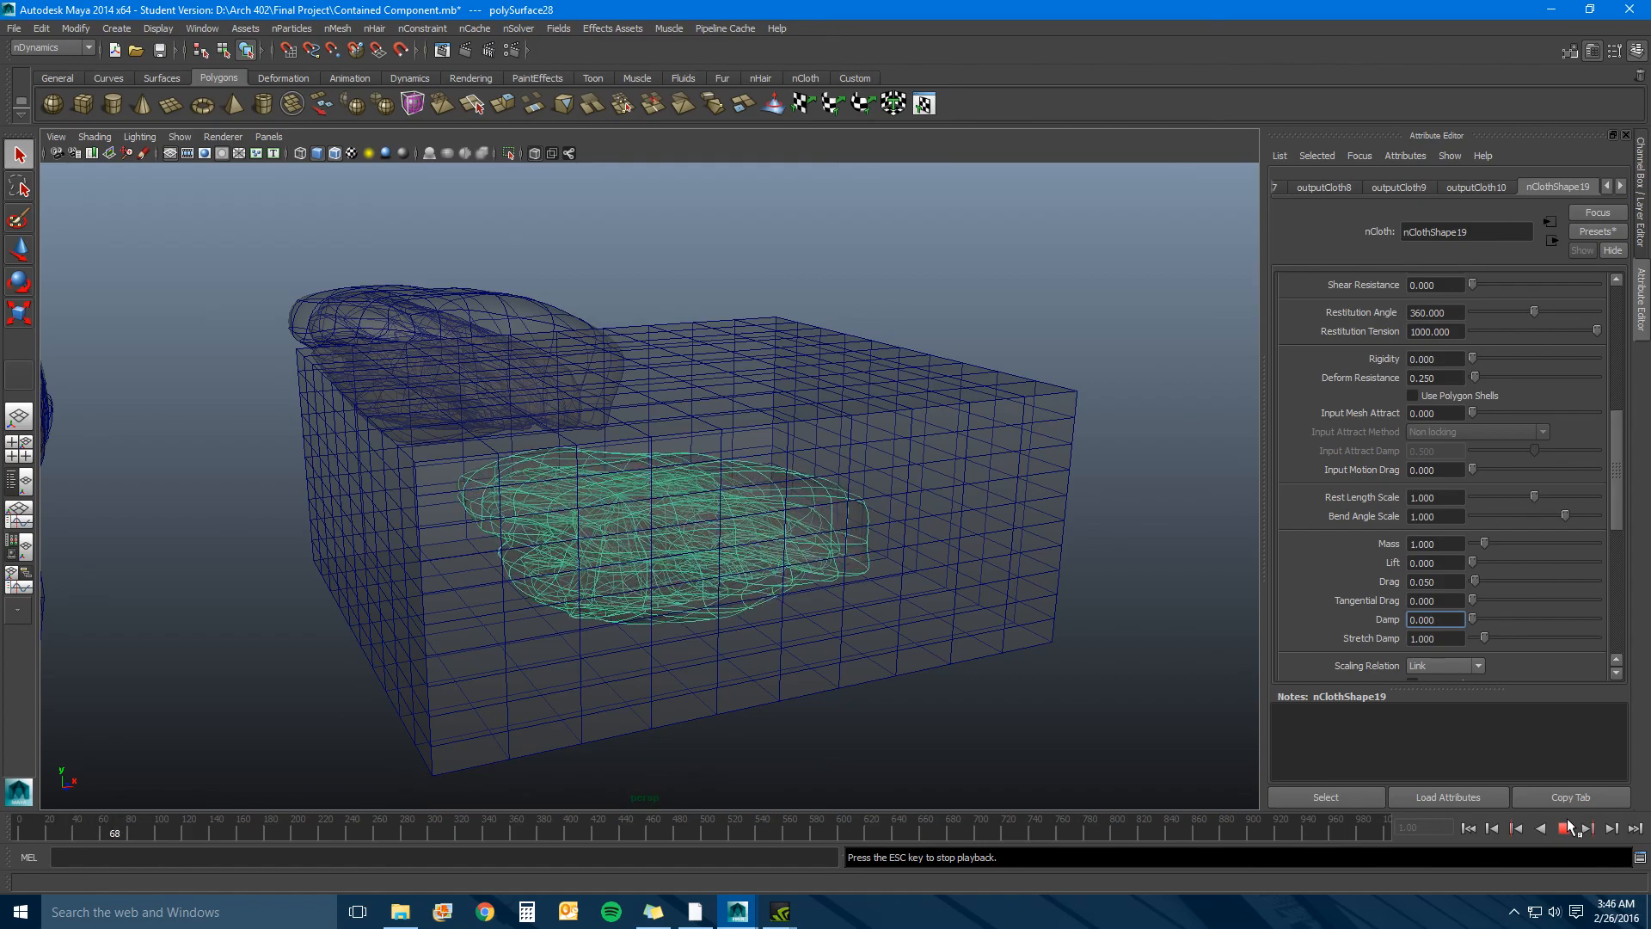
click(1567, 828)
click(1468, 828)
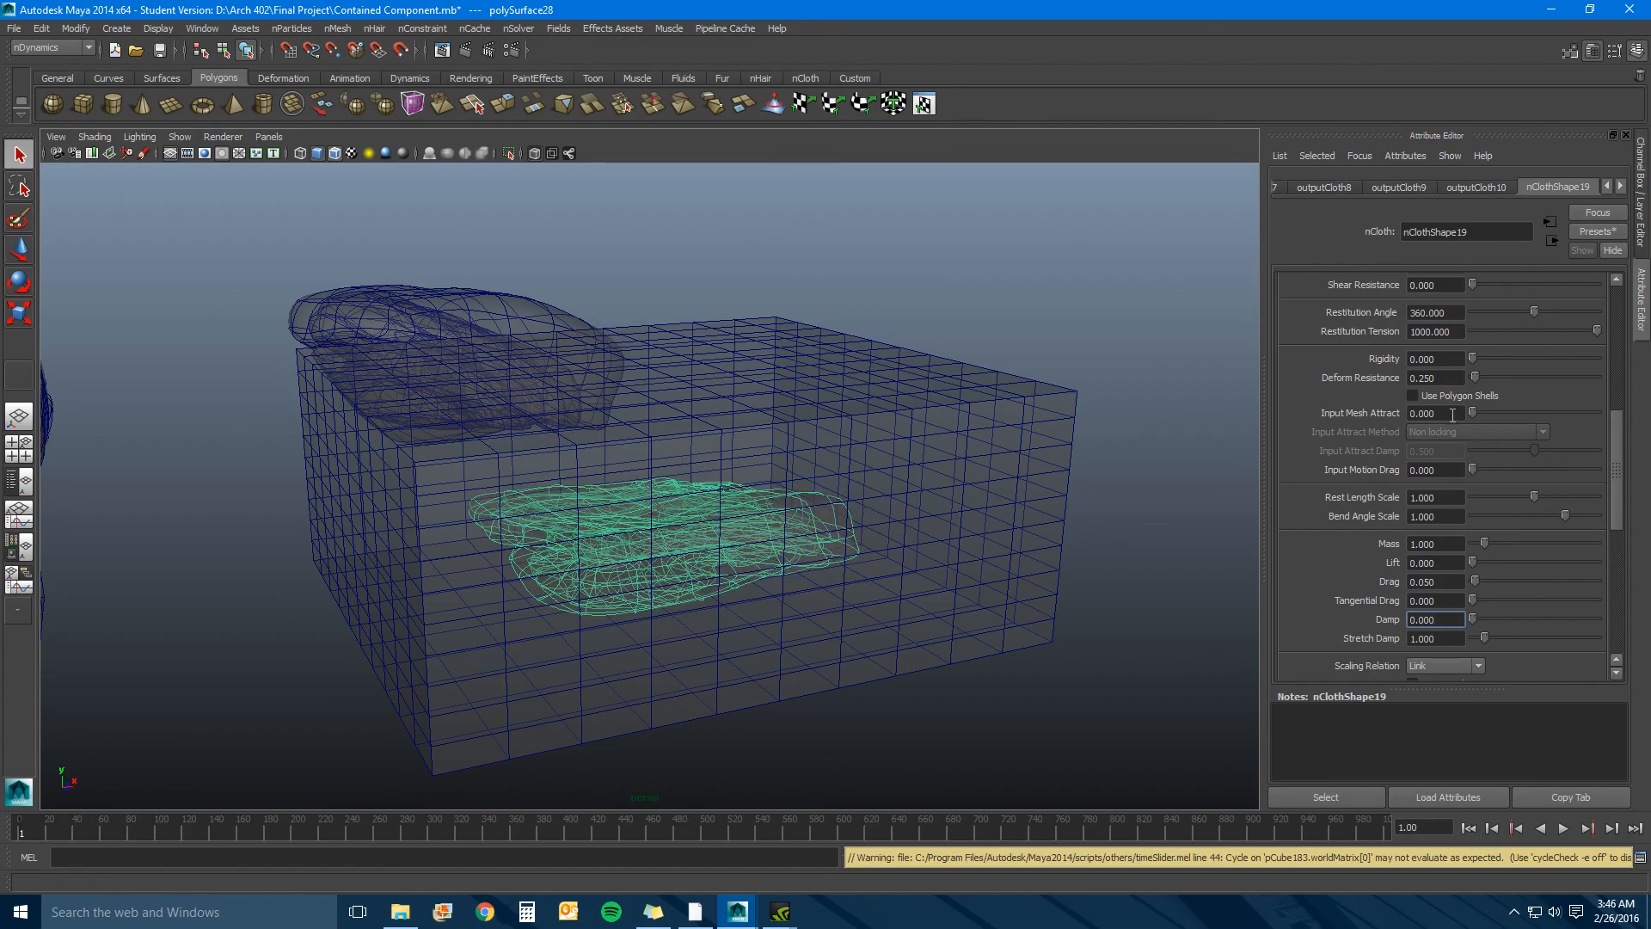
Set the Deform Resistance of nClothShape19 to 0, play the simulation and return to the first frame.
click(1444, 377)
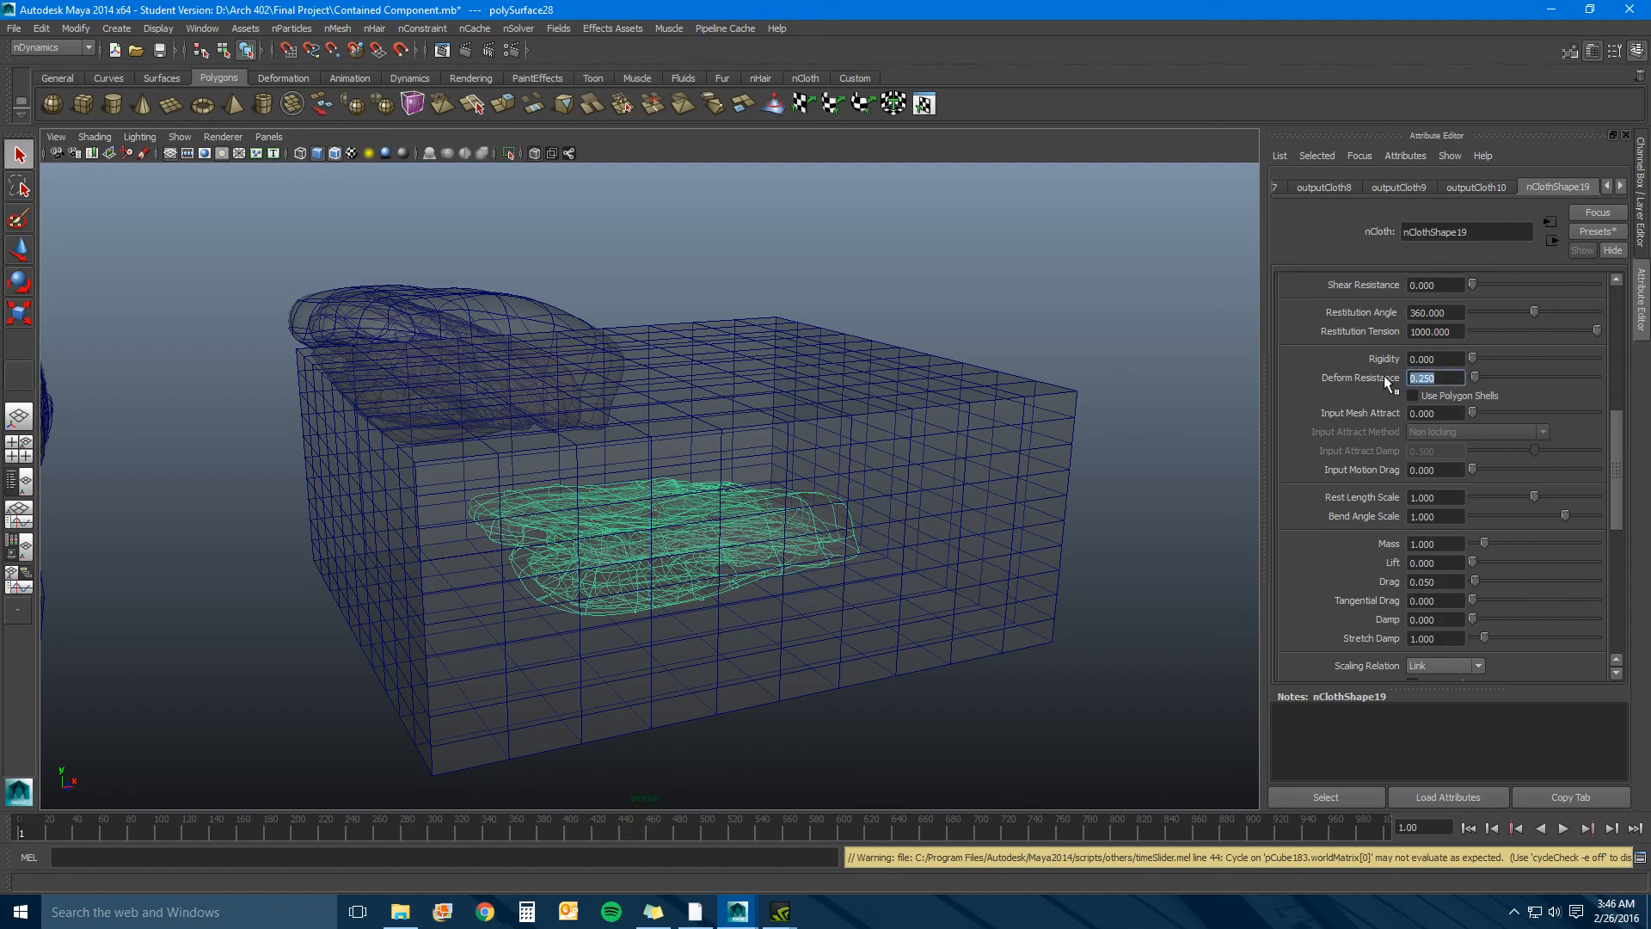
click(1449, 360)
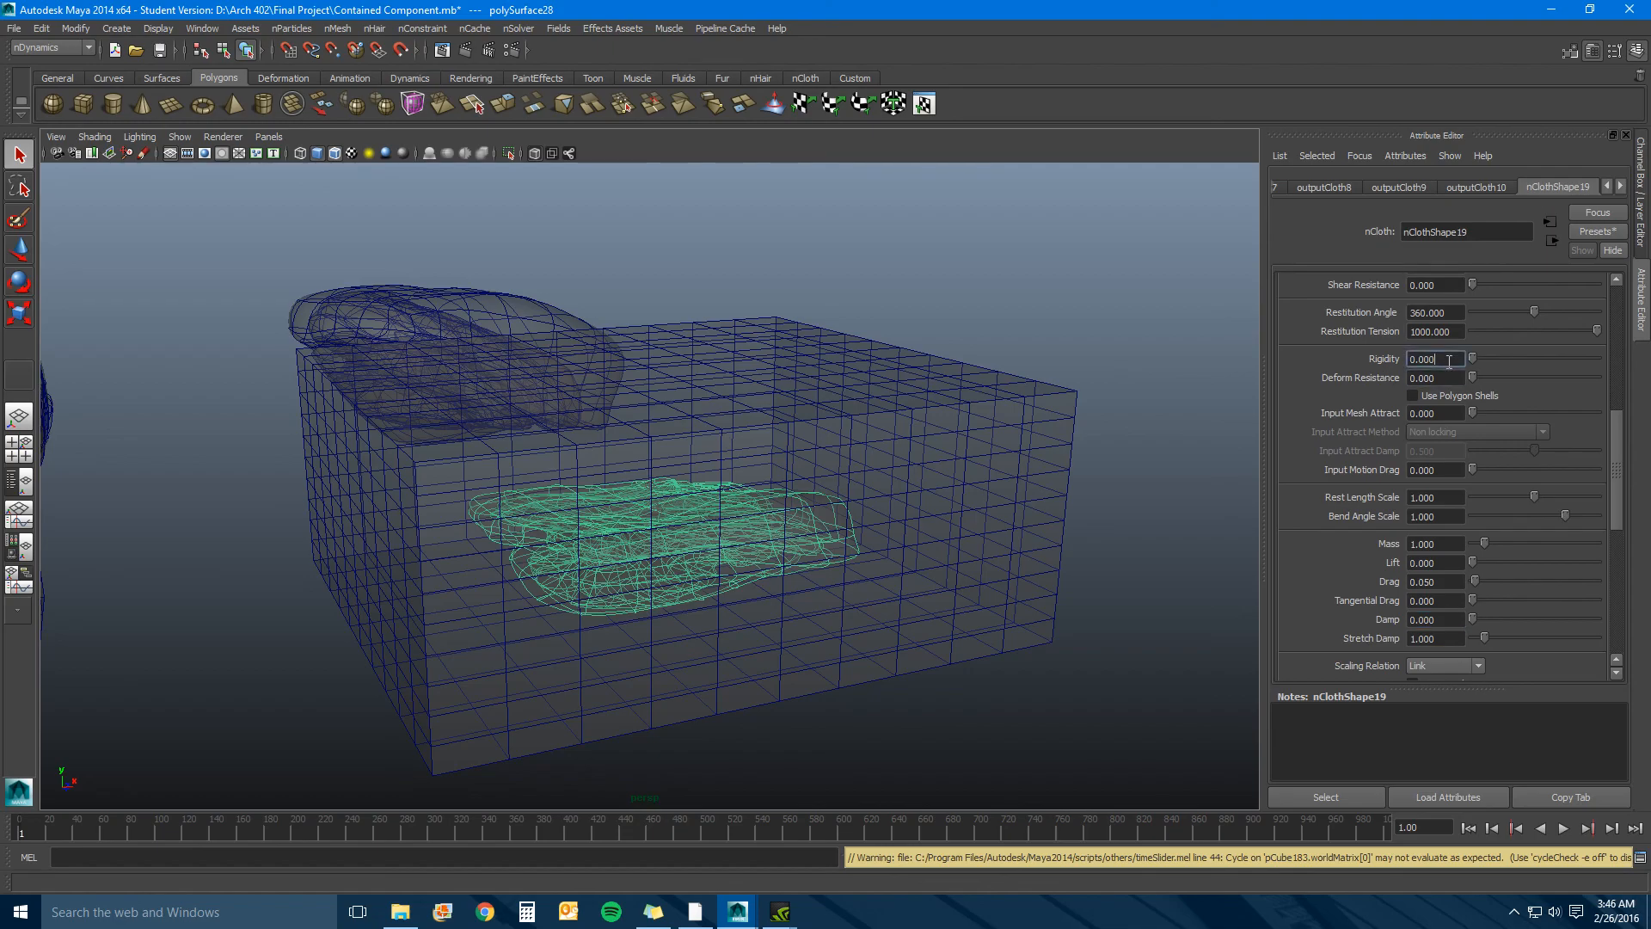
click(1562, 828)
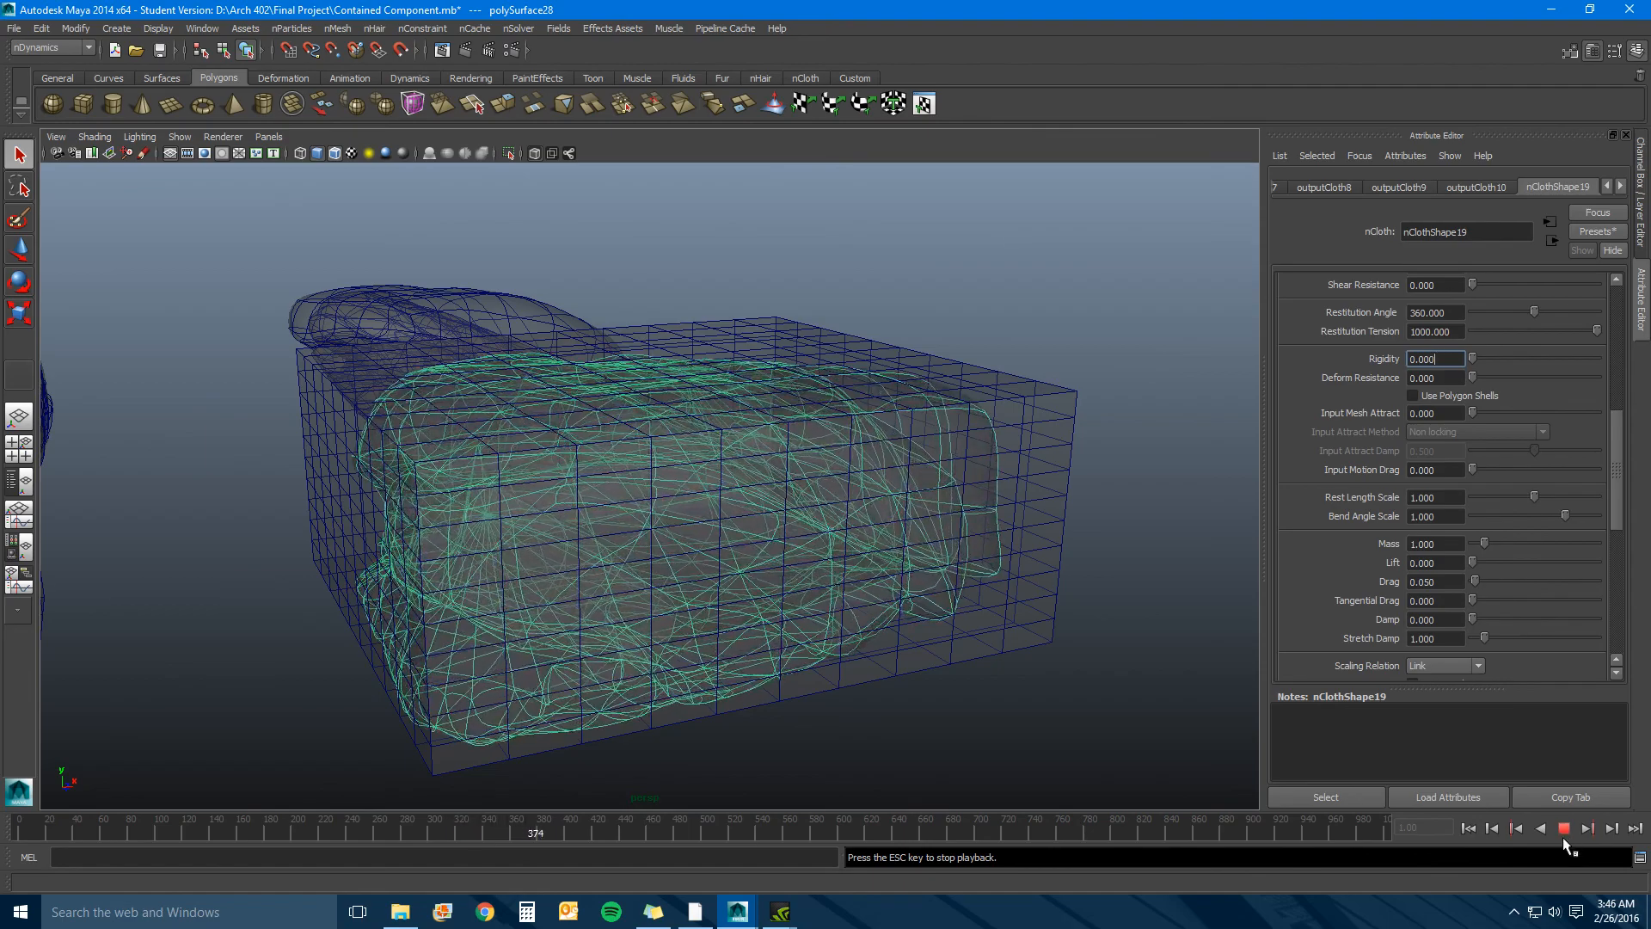
click(1564, 829)
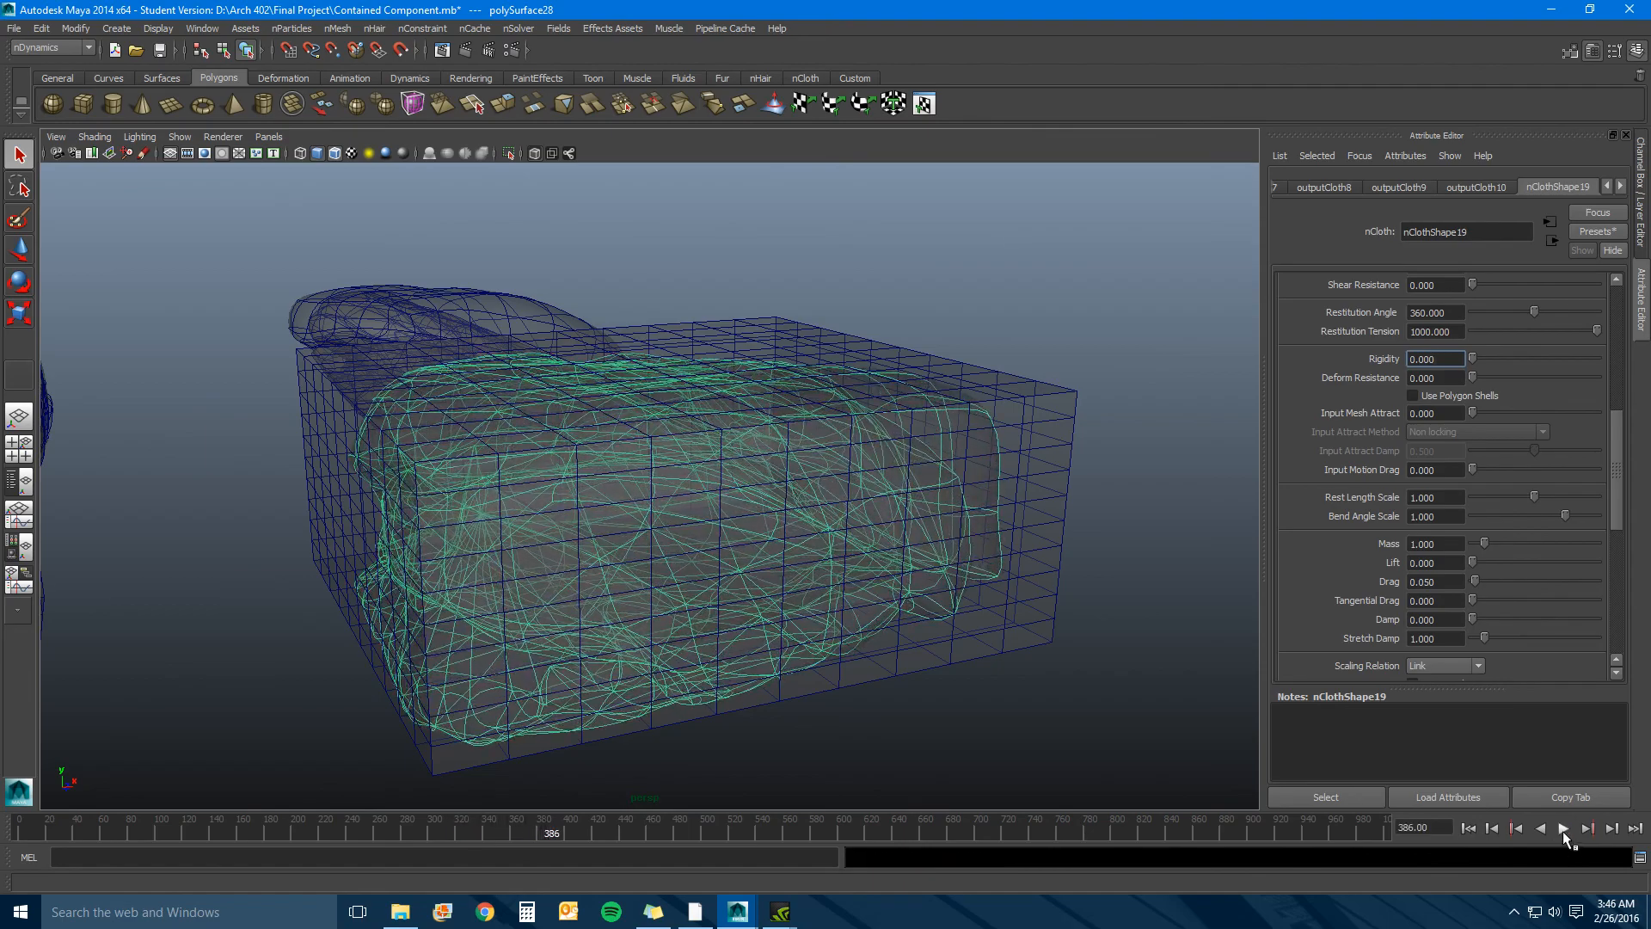
click(1468, 828)
Reselect the component inside the last box and disable its nClothShape19 simulation.
scroll(1092, 636, down, 6)
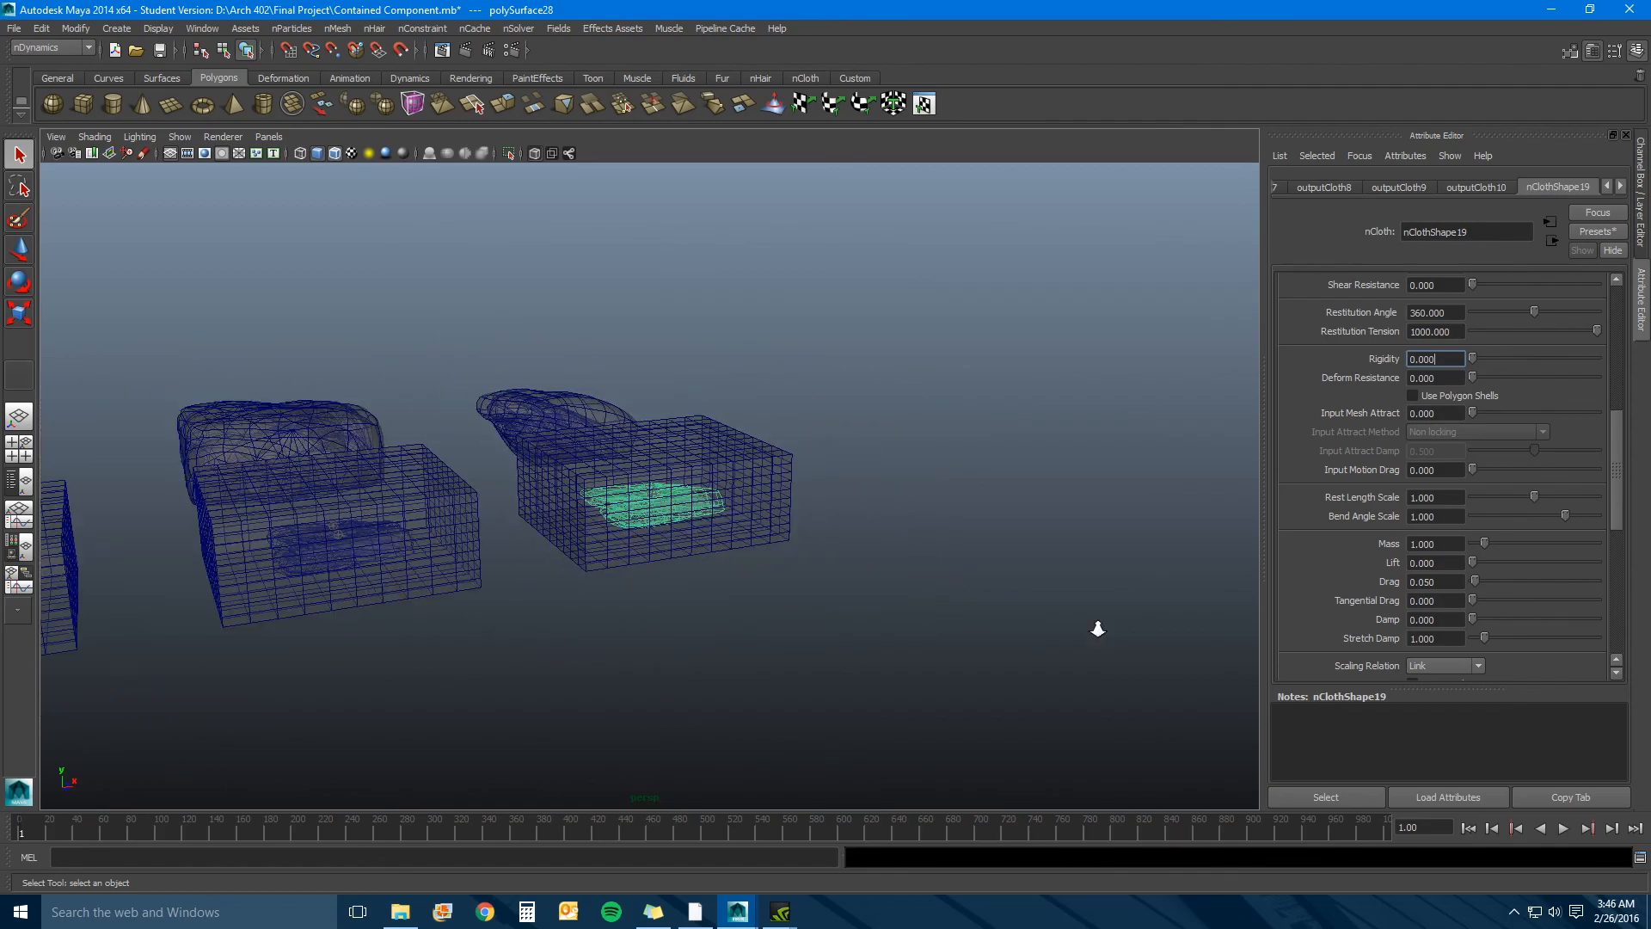
scroll(815, 643, down, 5)
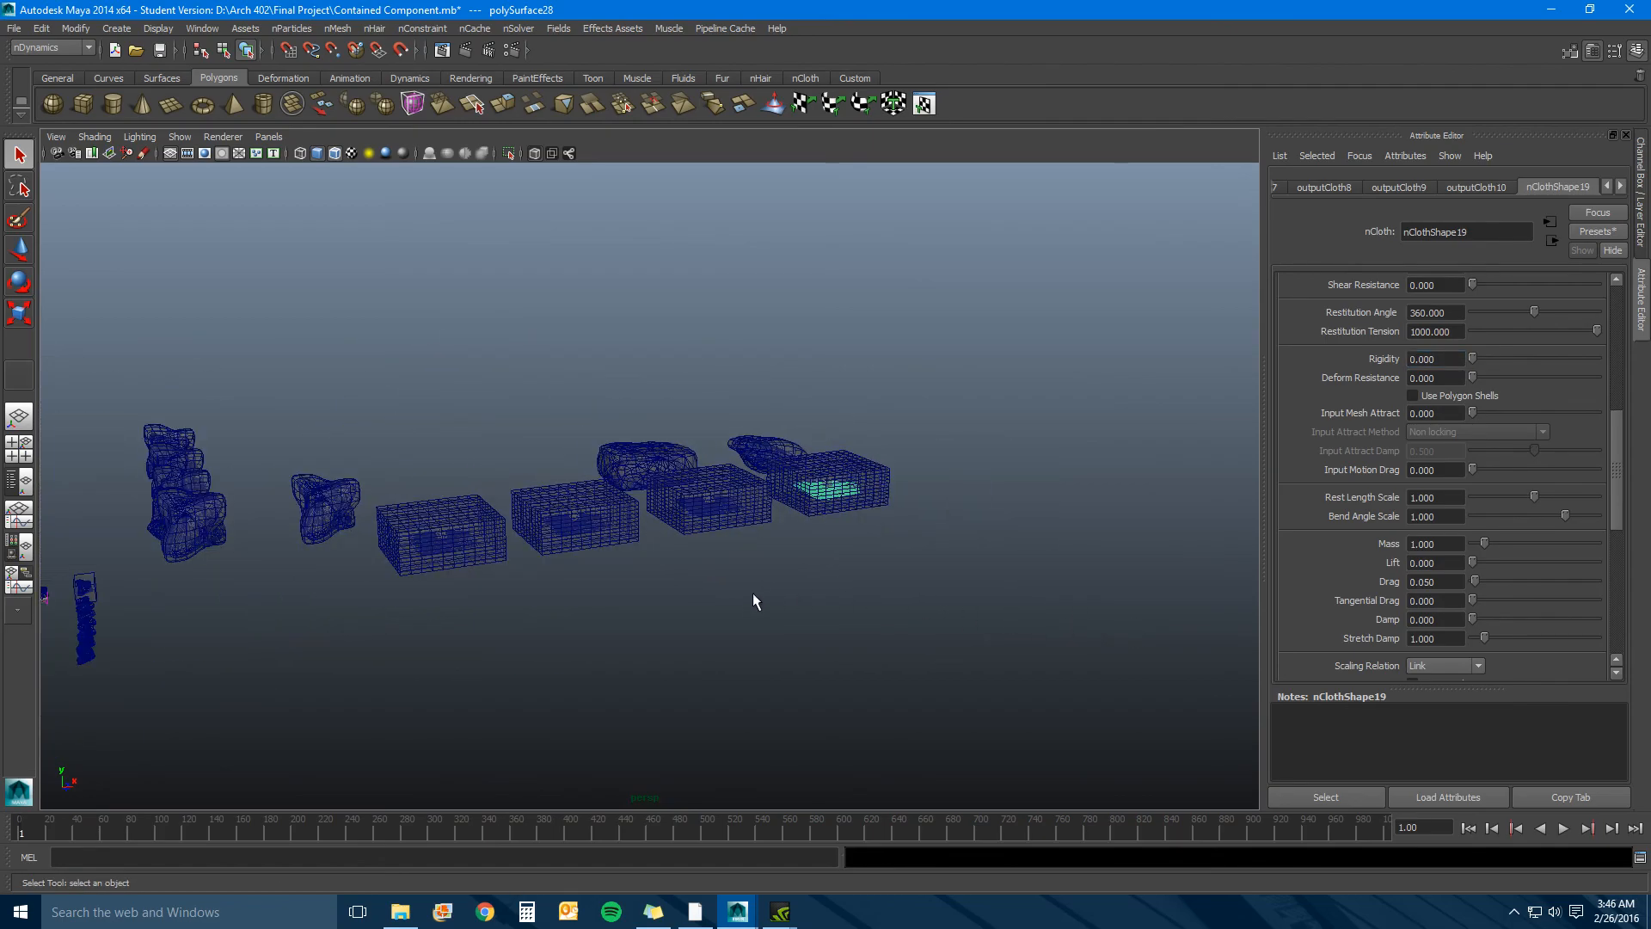
click(746, 594)
click(849, 481)
click(879, 499)
scroll(1531, 382, up, 8)
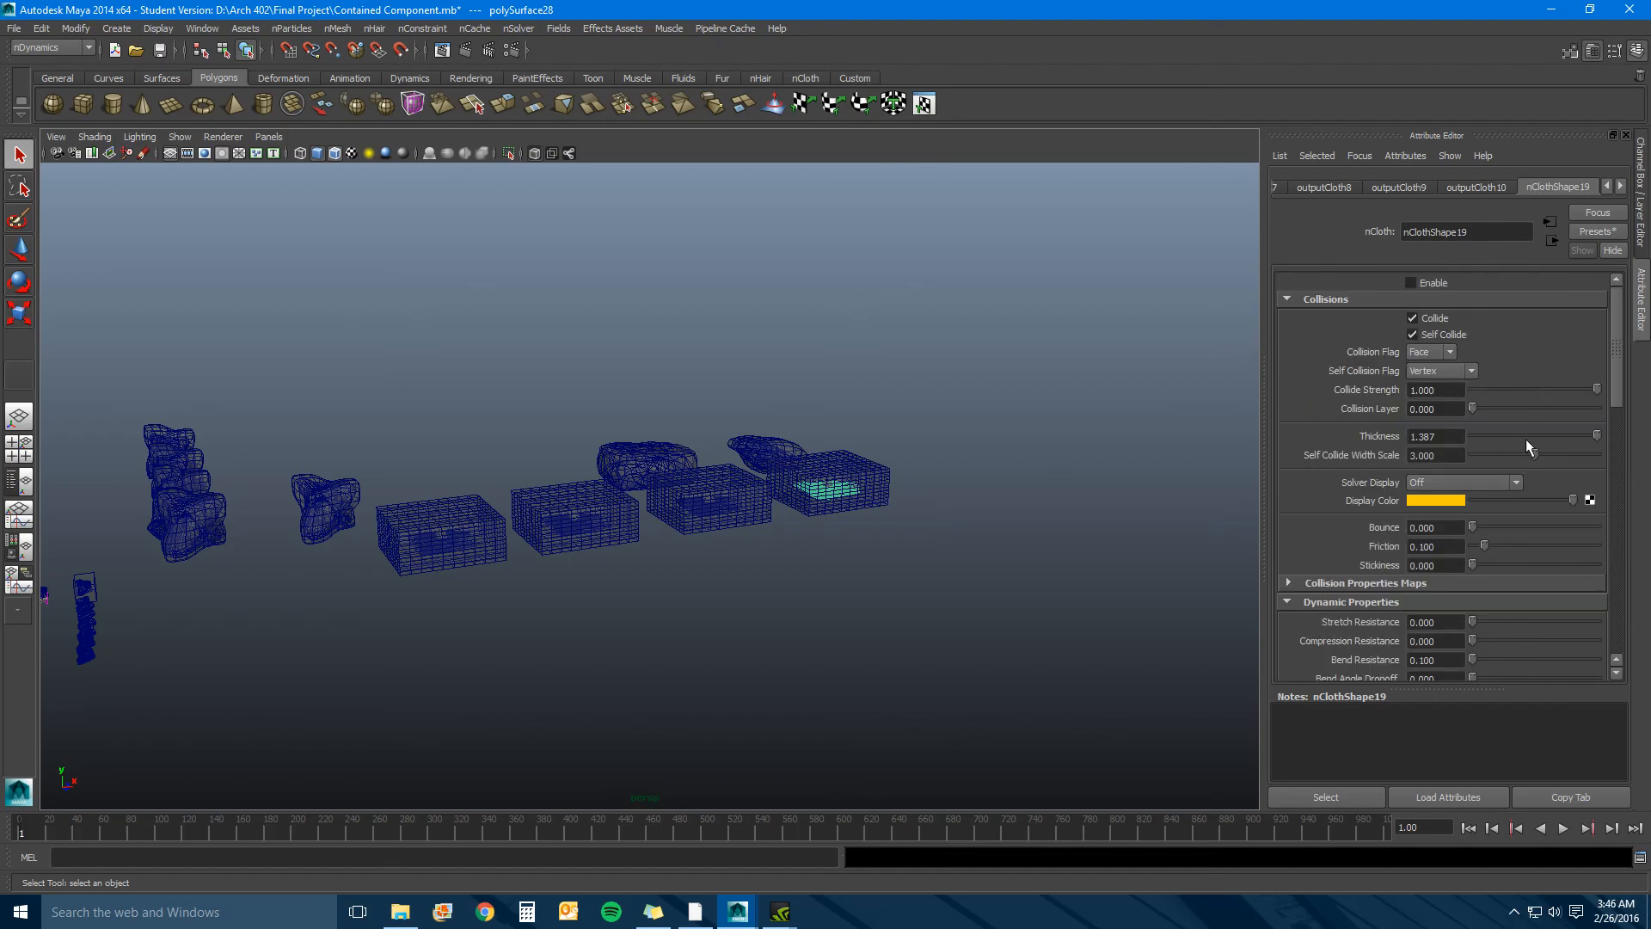